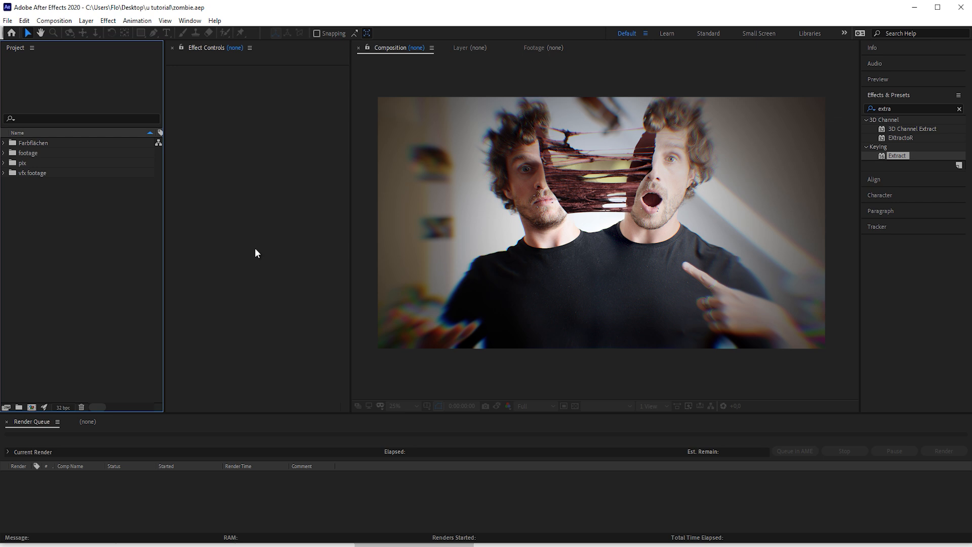
Step: Create a new composition from zombie footage_001.mp4 in the footage folder and play the clip back
{"action": "left_click", "coordinate": [7, 155]}
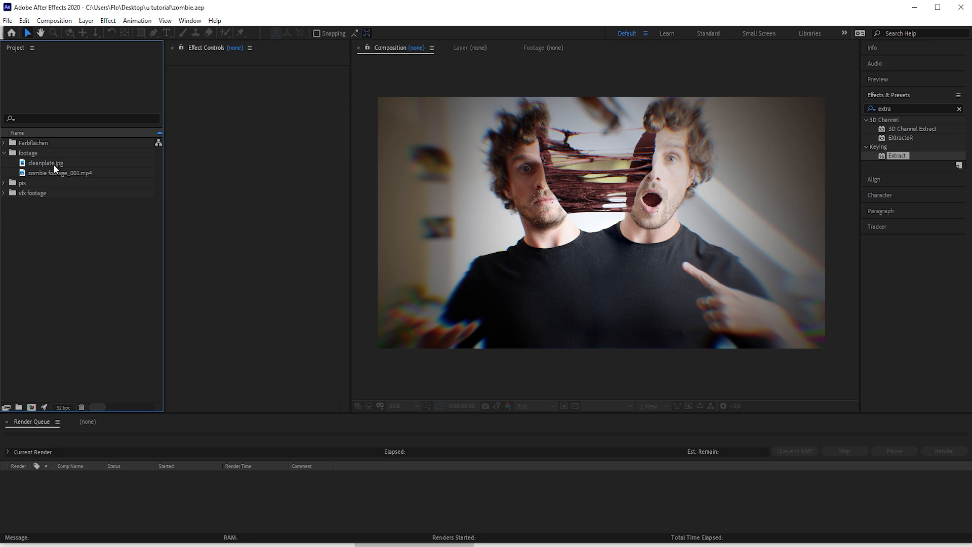
{"action": "left_click_drag", "start_coordinate": [75, 172], "coordinate": [31, 408]}
{"action": "key", "text": "space"}
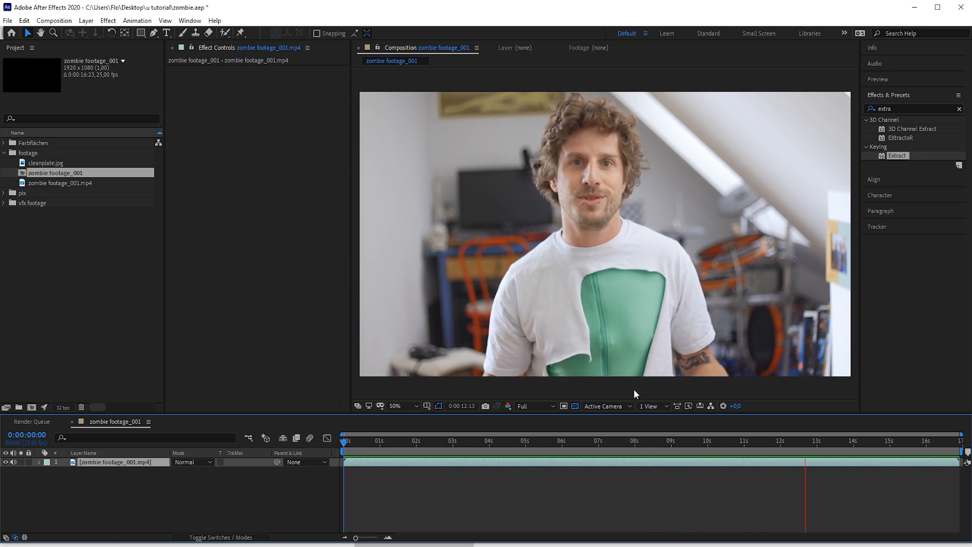
{"action": "left_click", "coordinate": [655, 440]}
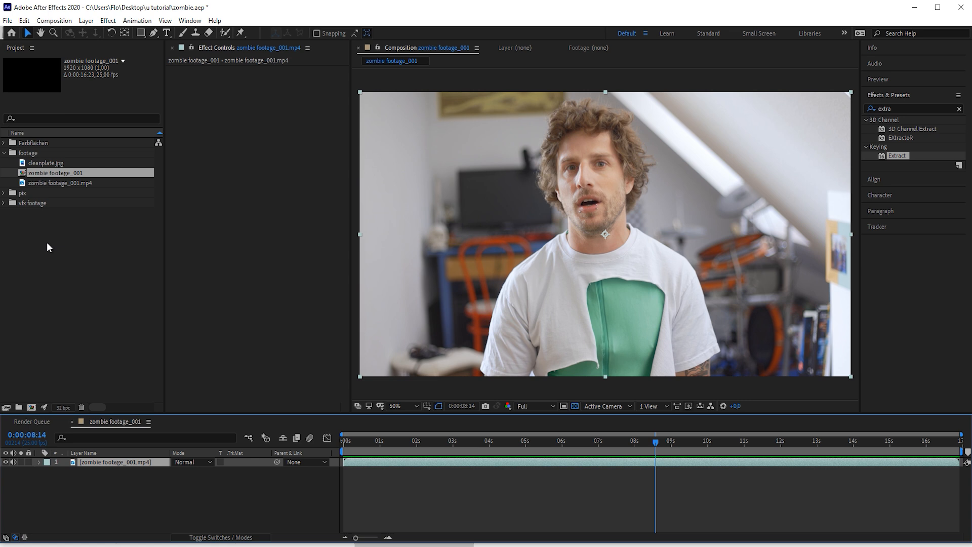
Step: Open the pix folder and view the body_001 and skull_001 images
{"action": "double_click", "coordinate": [46, 193]}
{"action": "left_click", "coordinate": [48, 203]}
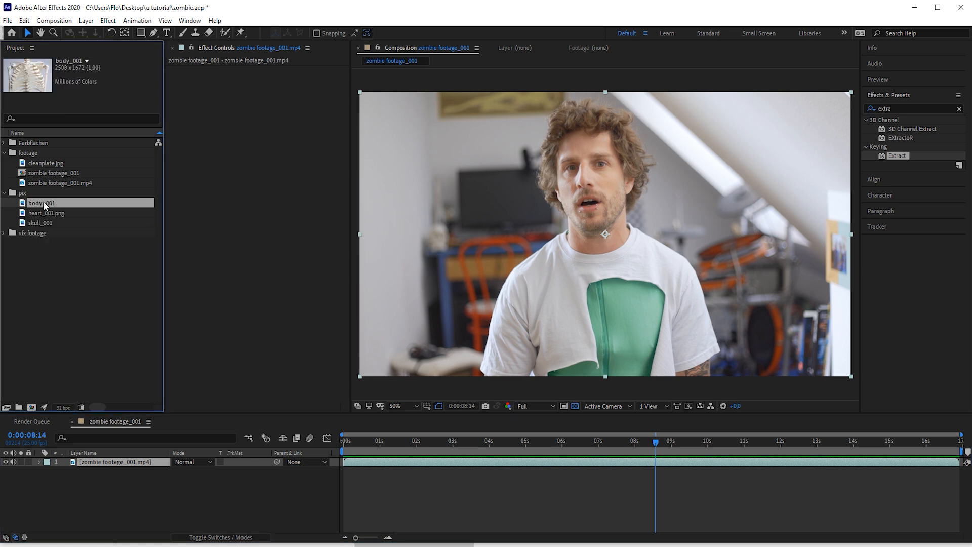
{"action": "double_click", "coordinate": [47, 203]}
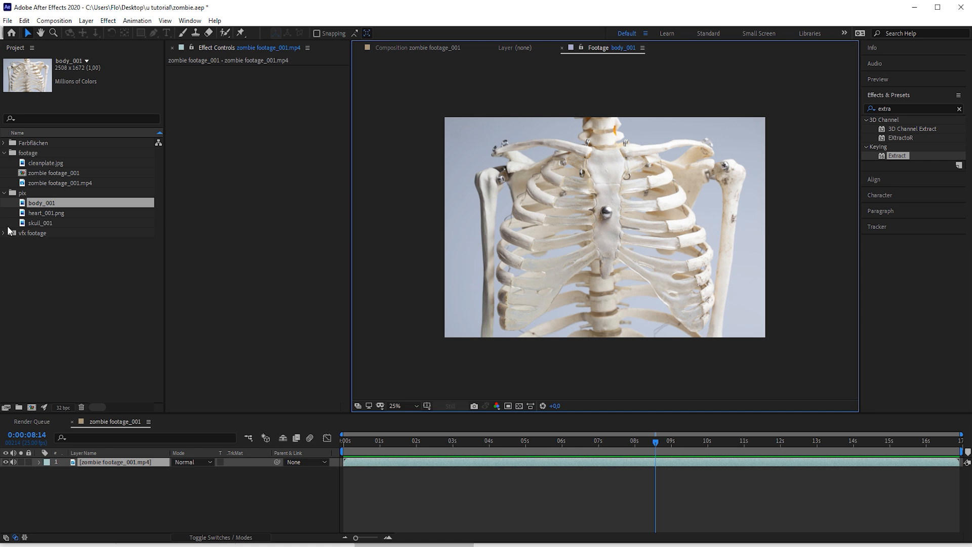
{"action": "double_click", "coordinate": [31, 223]}
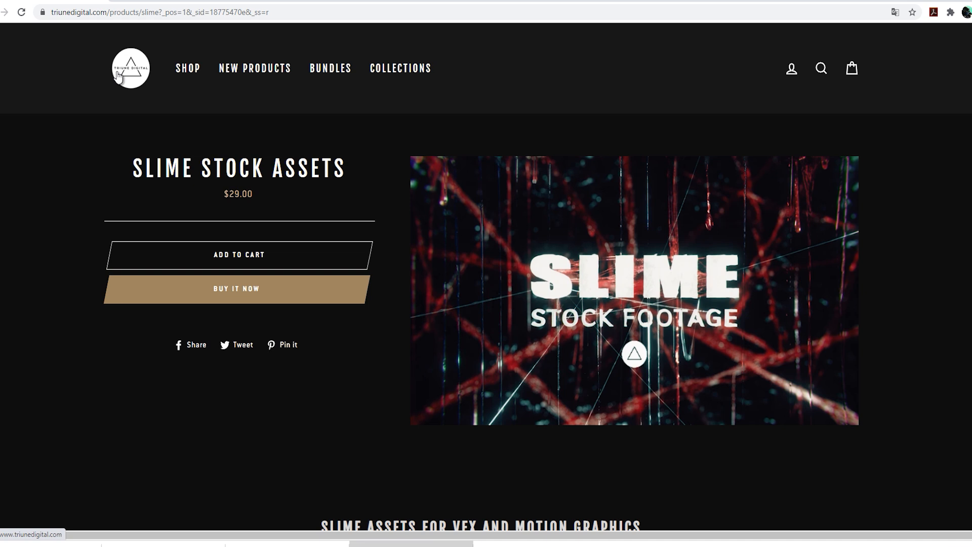
Step: Switch to the browser and look through Triune Digital's new products and the search results for slime assets
{"action": "left_click", "coordinate": [250, 68]}
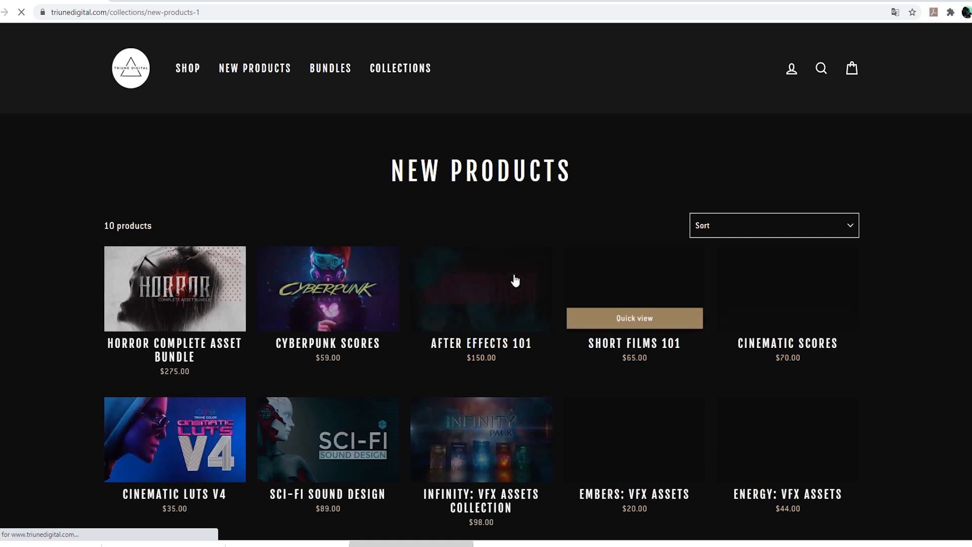
{"action": "scroll", "coordinate": [944, 302], "scroll_direction": "down", "scroll_amount": 1}
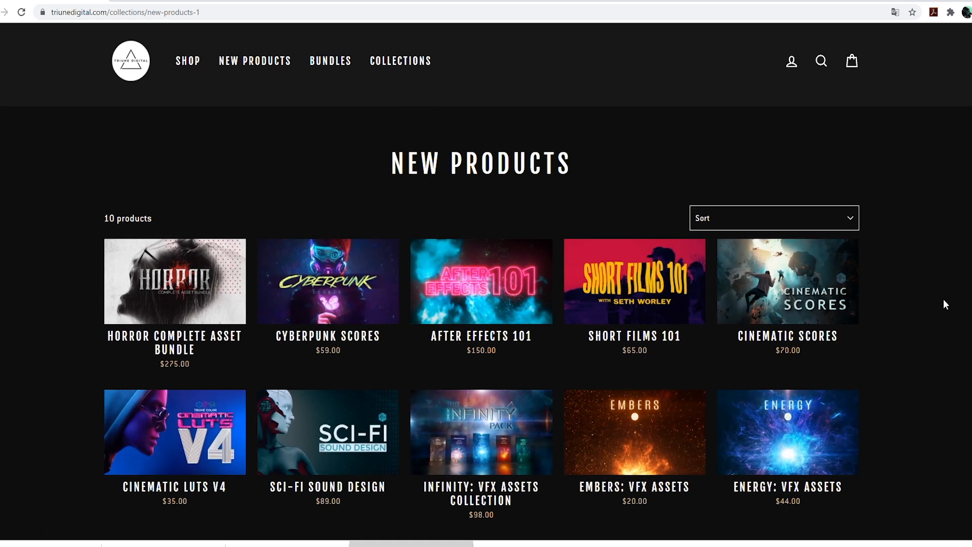
{"action": "scroll", "coordinate": [943, 304], "scroll_direction": "down", "scroll_amount": 2}
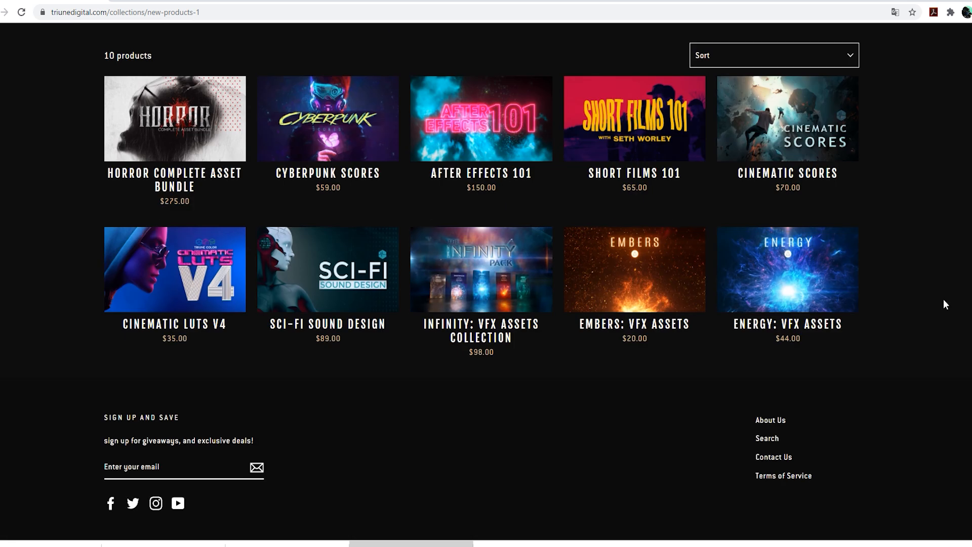
{"action": "scroll", "coordinate": [943, 304], "scroll_direction": "up", "scroll_amount": 3}
{"action": "left_click", "coordinate": [750, 228]}
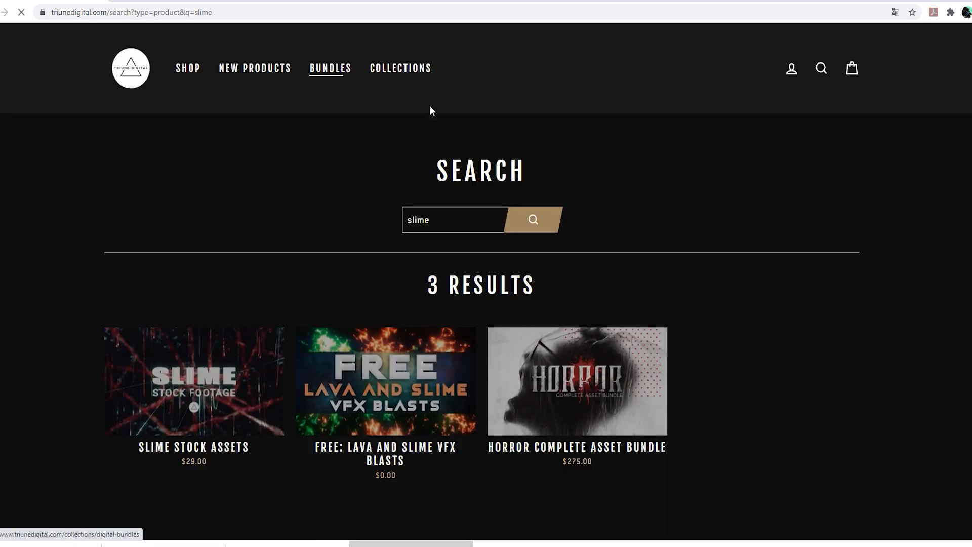
{"action": "left_click", "coordinate": [224, 430]}
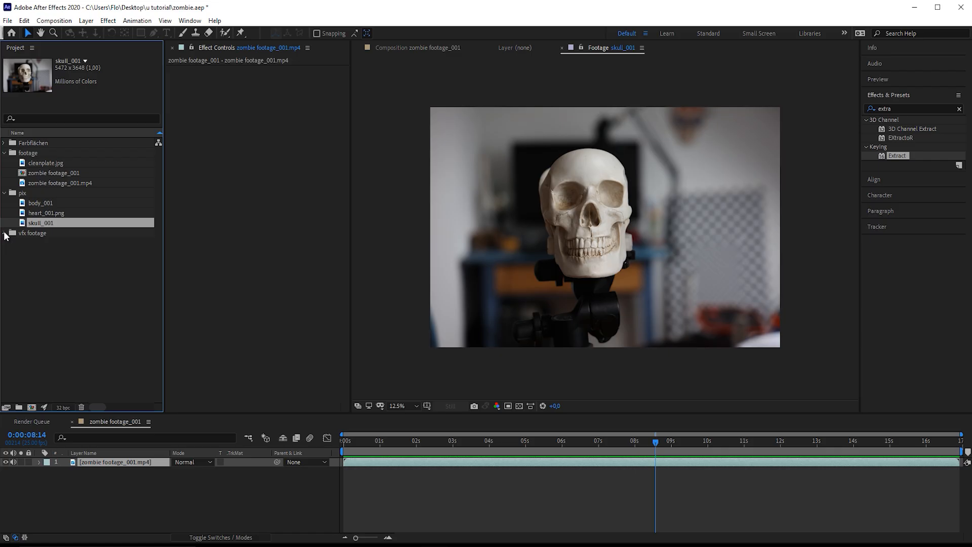
Step: Switch back to After Effects and preview Slime 3.mov and Slime Surface 6.mov from the vfx footage folder
{"action": "double_click", "coordinate": [31, 232]}
{"action": "double_click", "coordinate": [45, 243]}
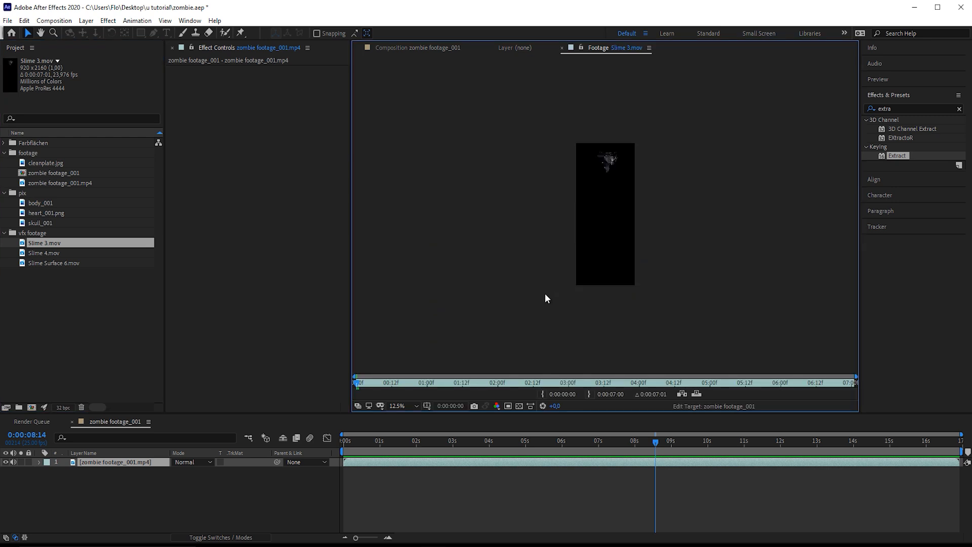
{"action": "left_click_drag", "start_coordinate": [354, 385], "coordinate": [734, 384]}
{"action": "double_click", "coordinate": [53, 263]}
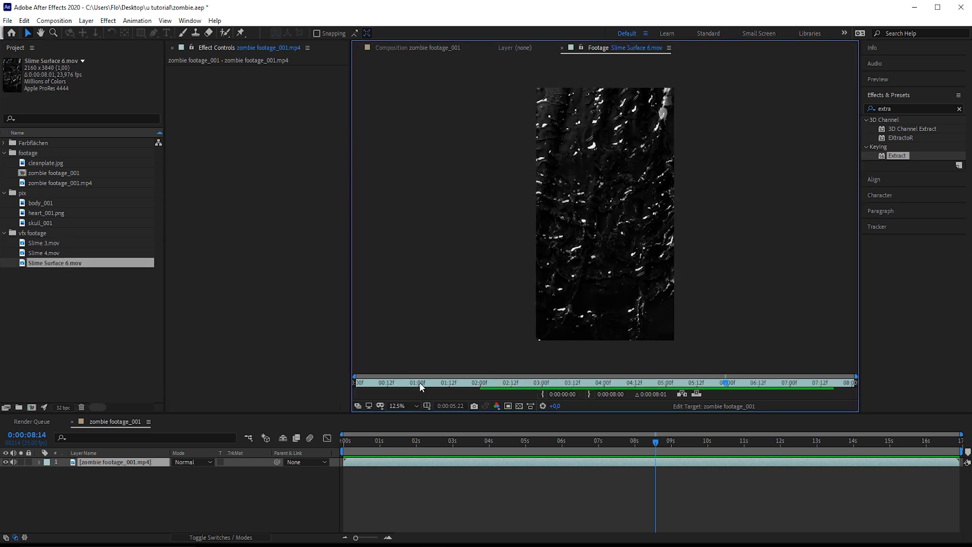
{"action": "left_click_drag", "start_coordinate": [408, 388], "coordinate": [505, 402]}
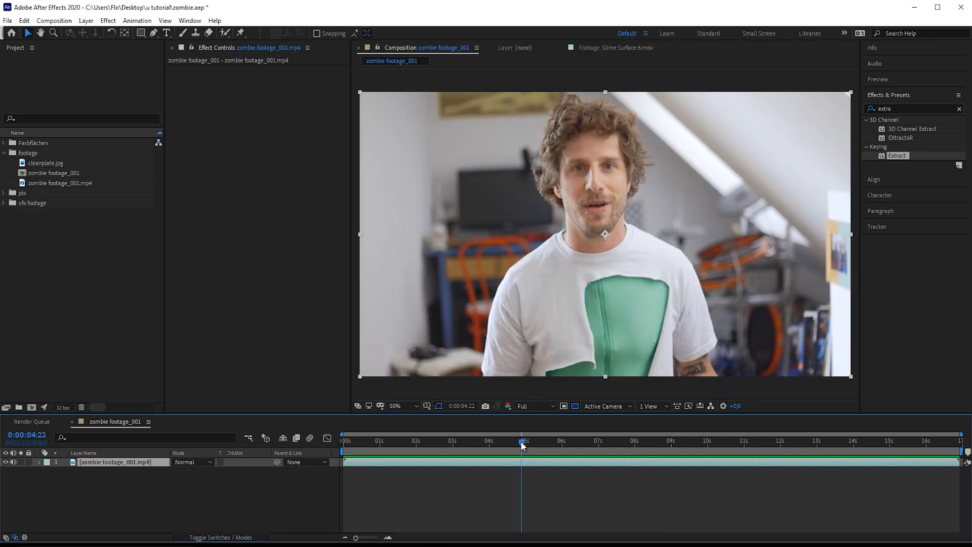
Step: Set the work area from 0:00:05:01 to 0:00:09:00 and trim the composition to it
{"action": "left_click_drag", "start_coordinate": [521, 441], "coordinate": [671, 446]}
{"action": "key", "text": "b"}
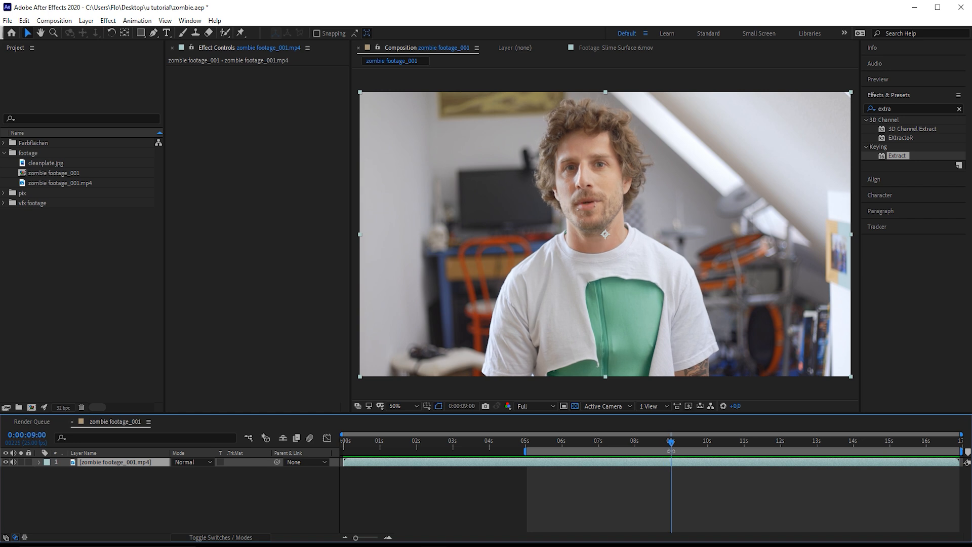
{"action": "key", "text": "n"}
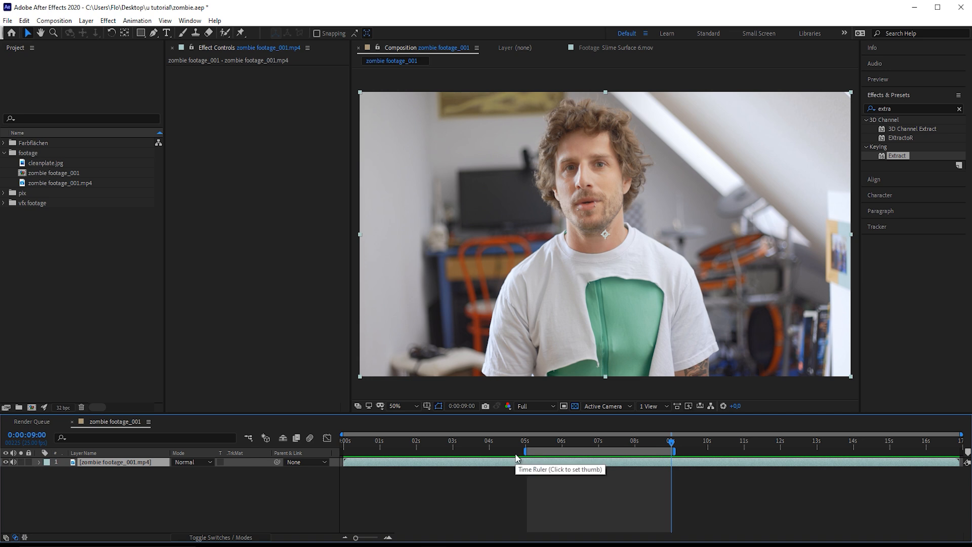
{"action": "right_click", "coordinate": [554, 450]}
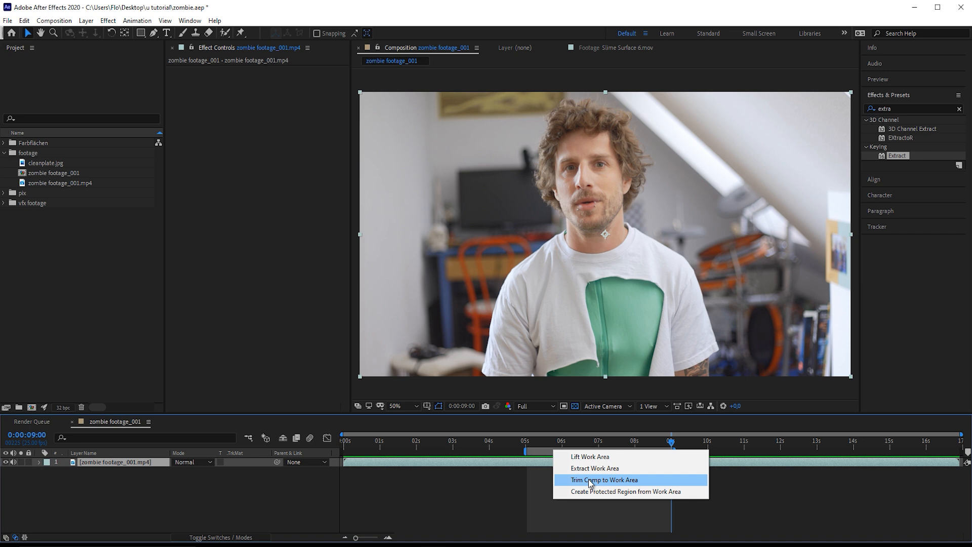
{"action": "left_click", "coordinate": [590, 480]}
{"action": "left_click", "coordinate": [761, 445]}
{"action": "key", "text": "space"}
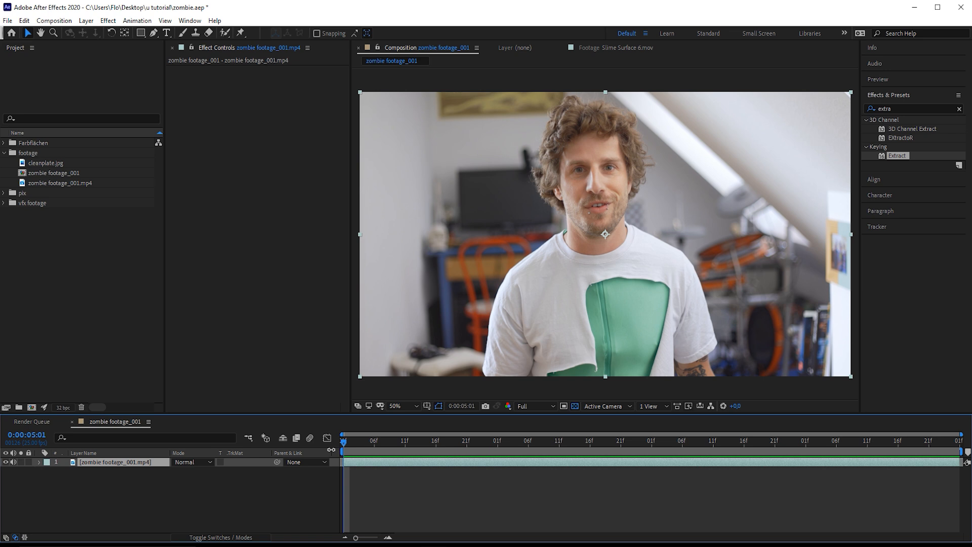
Step: Set the composition's start timecode to 0 and switch the timeline's time display to frames
{"action": "mouse_move", "coordinate": [342, 444]}
{"action": "left_mouse_down"}
{"action": "mouse_move", "coordinate": [359, 444]}
{"action": "mouse_move", "coordinate": [342, 446]}
{"action": "left_mouse_up"}
{"action": "mouse_move", "coordinate": [348, 440]}
{"action": "left_mouse_down"}
{"action": "mouse_move", "coordinate": [371, 445]}
{"action": "mouse_move", "coordinate": [340, 447]}
{"action": "left_mouse_up"}
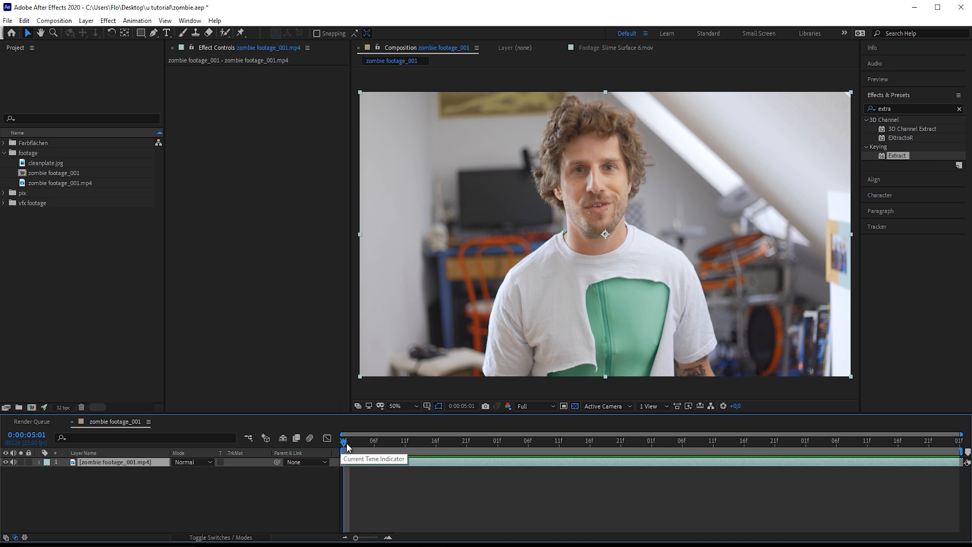
{"action": "left_click", "coordinate": [60, 22]}
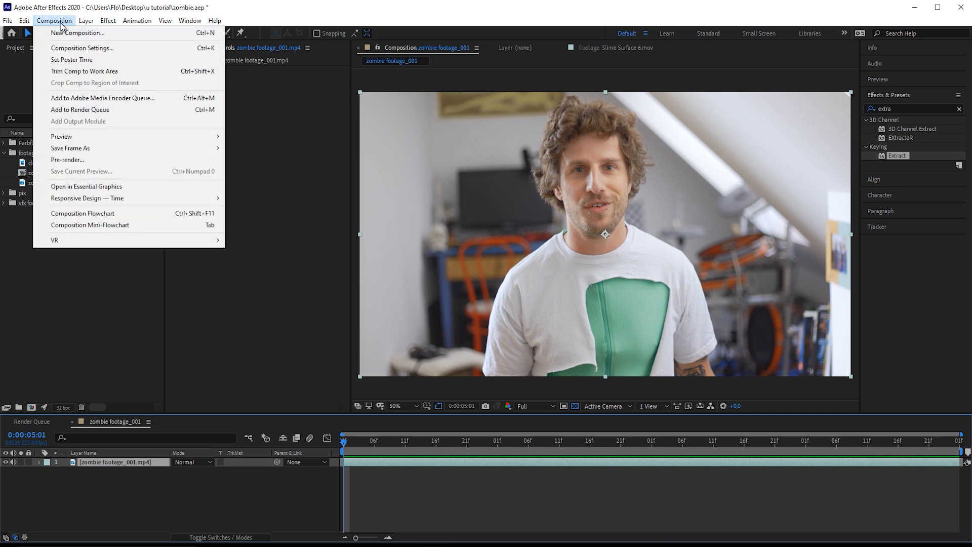
{"action": "left_click", "coordinate": [77, 47]}
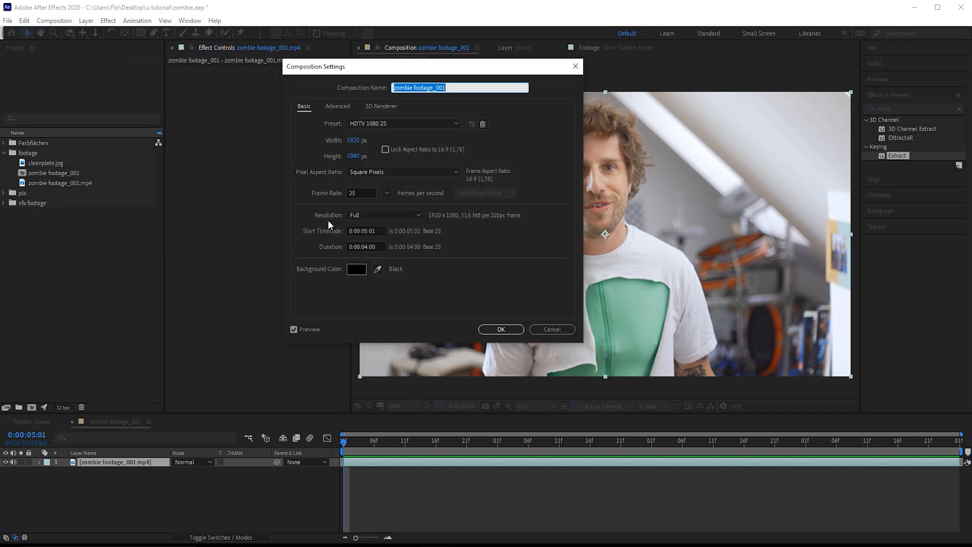
{"action": "left_click", "coordinate": [382, 227]}
{"action": "type", "text": "0"}
{"action": "left_click", "coordinate": [501, 329]}
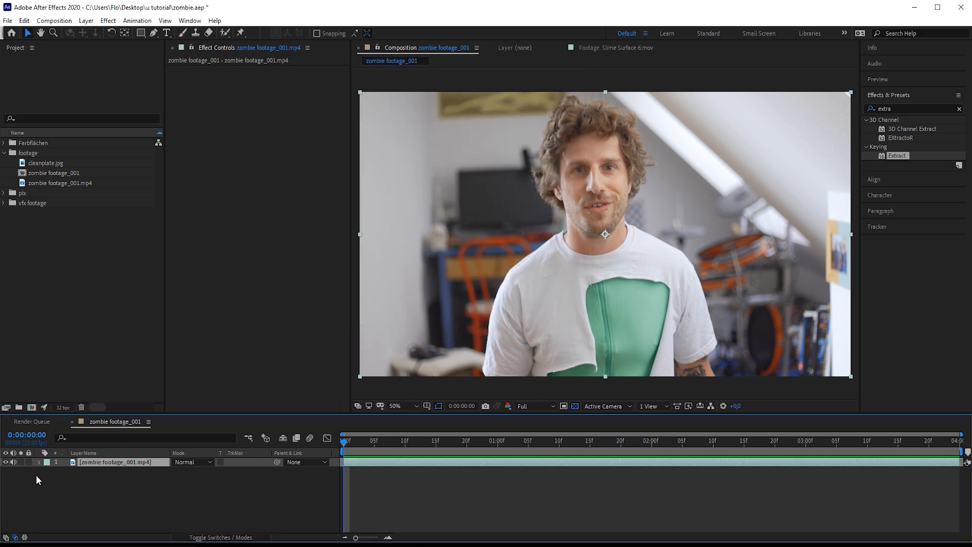
{"action": "mouse_move", "coordinate": [342, 439]}
{"action": "left_mouse_down"}
{"action": "mouse_move", "coordinate": [367, 444]}
{"action": "mouse_move", "coordinate": [343, 451]}
{"action": "left_mouse_up"}
{"action": "left_click", "coordinate": [60, 502]}
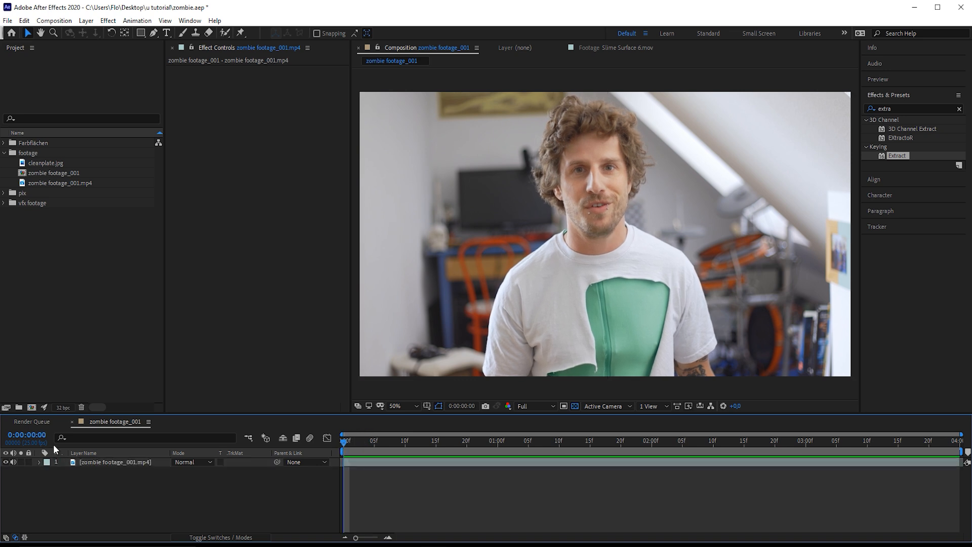
{"action": "left_click", "coordinate": [27, 435], "text": "ctrl"}
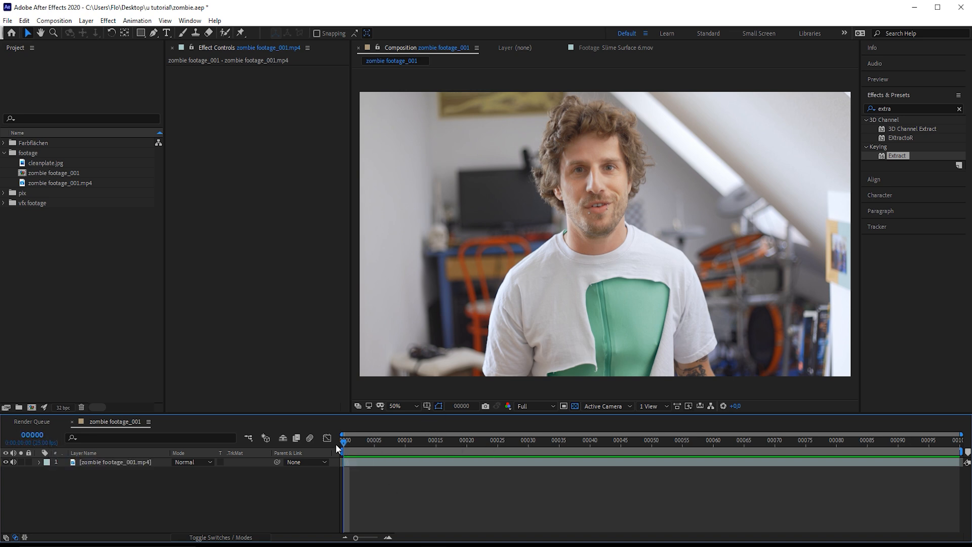
Step: Find the Mocha AE effect, apply it to the zombie footage_001.mp4 layer and launch Mocha
{"action": "left_click", "coordinate": [905, 107]}
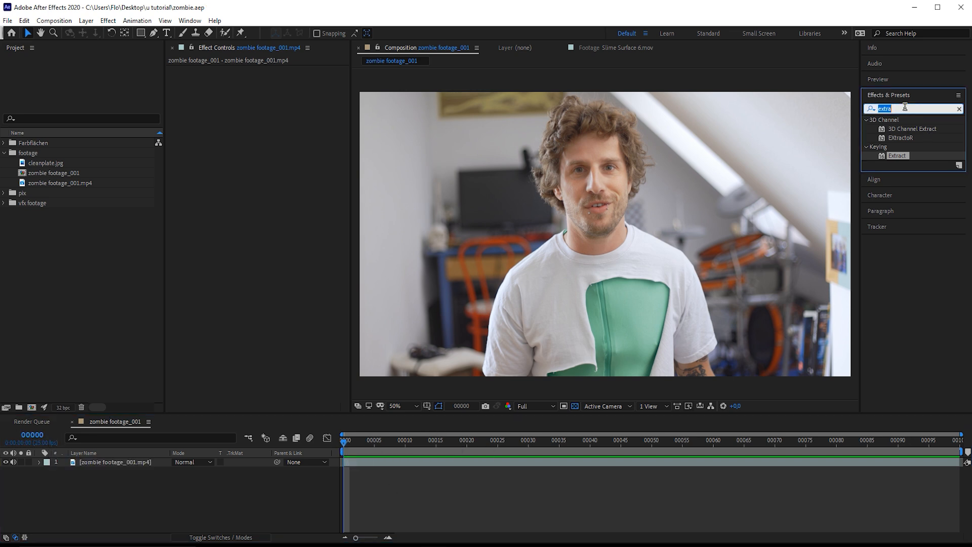
{"action": "type", "text": "mocha"}
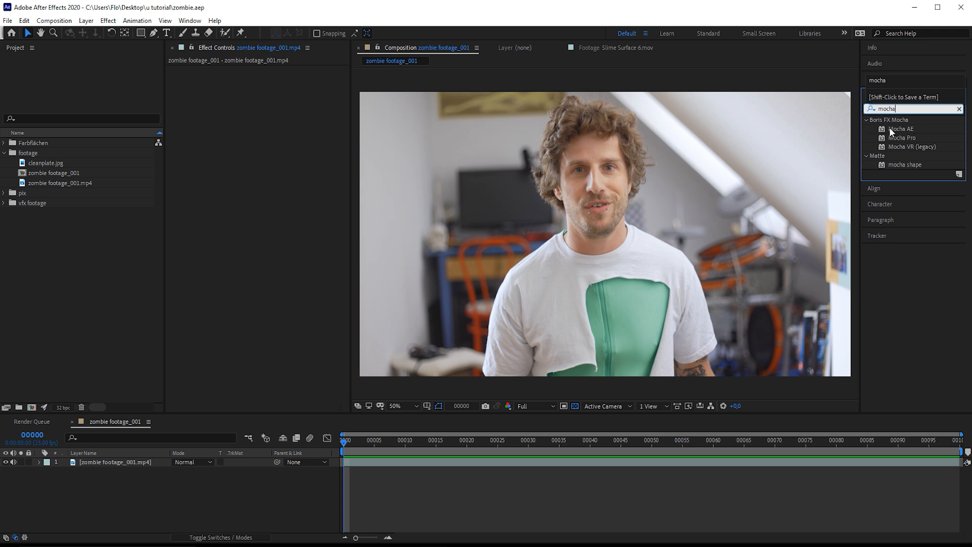
{"action": "left_click_drag", "start_coordinate": [908, 128], "coordinate": [119, 466]}
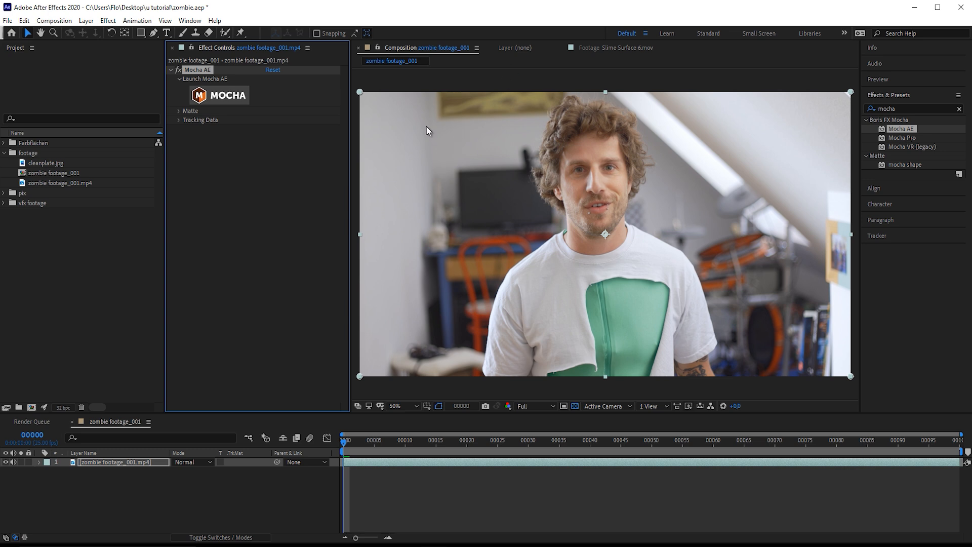
{"action": "left_click", "coordinate": [218, 97]}
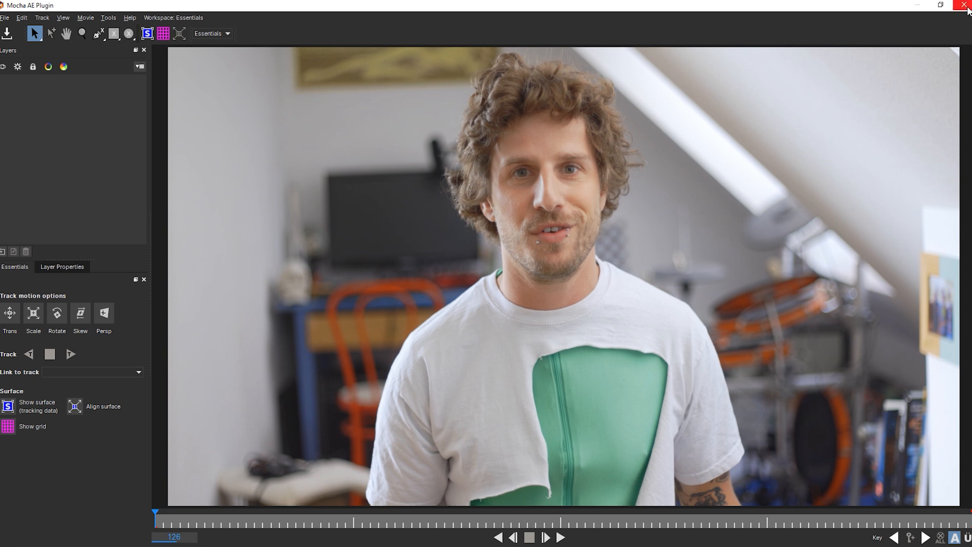
Step: Close Mocha and delete the Mocha AE effect from the footage layer
{"action": "left_click", "coordinate": [966, 6]}
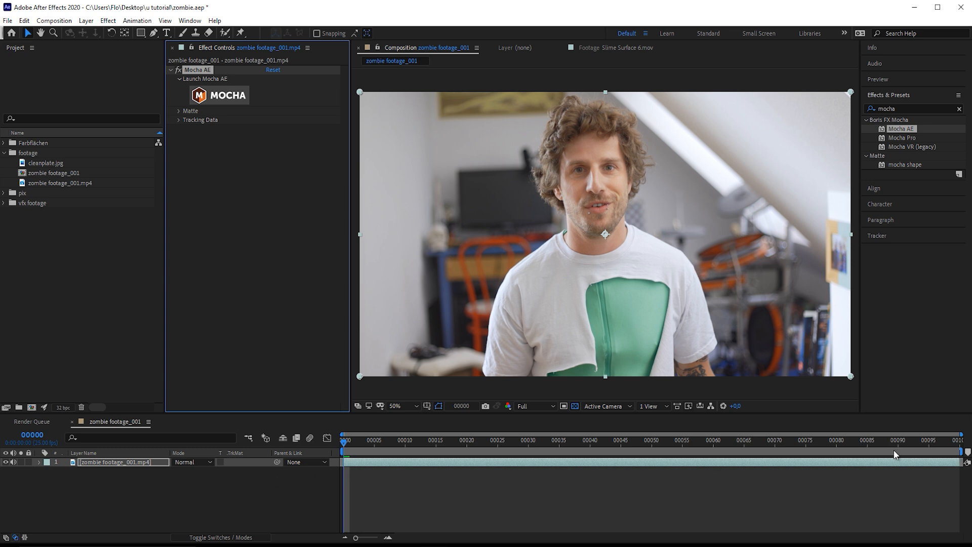
{"action": "left_click", "coordinate": [564, 488]}
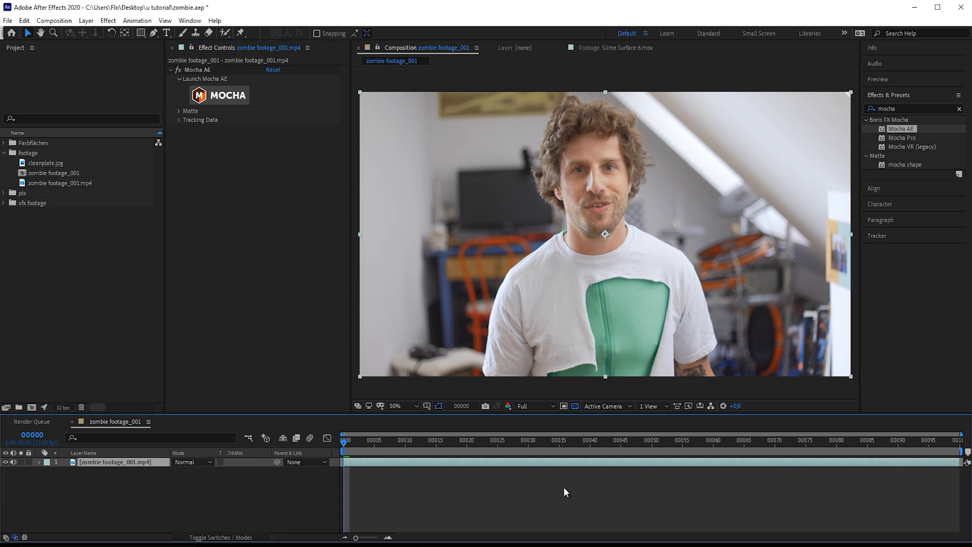
{"action": "left_click", "coordinate": [208, 70]}
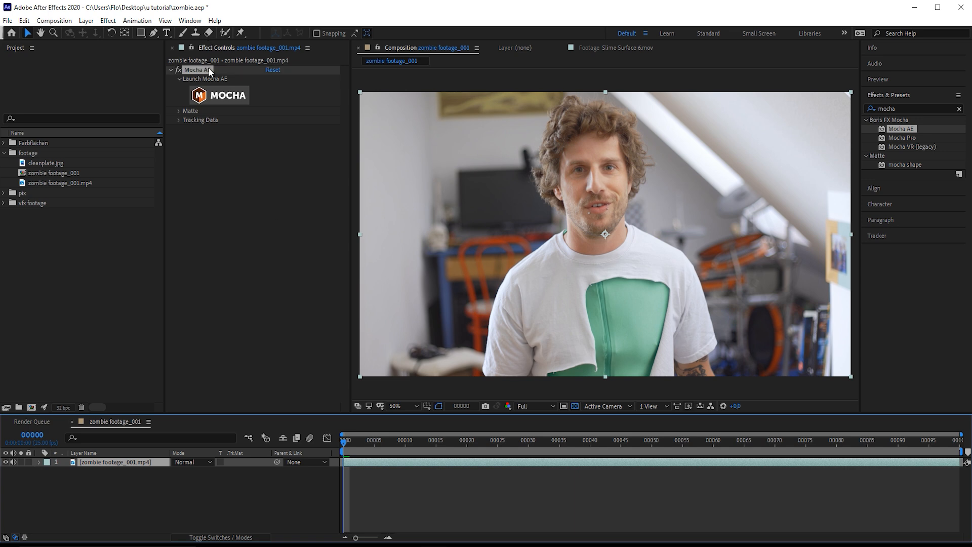
{"action": "key", "text": "Delete"}
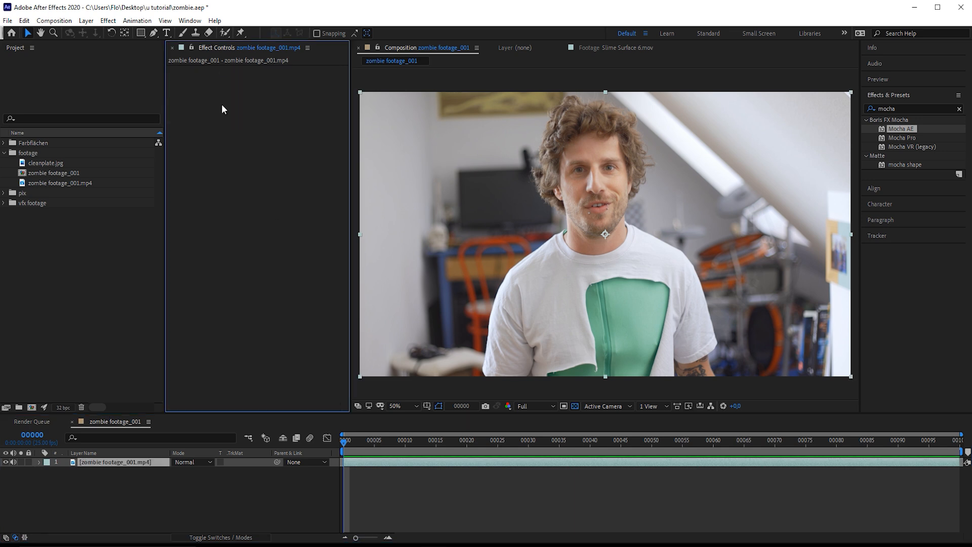
Step: Pre-compose the zombie footage_001.mp4 layer as "zombie footage", moving all attributes into the new composition
{"action": "left_click", "coordinate": [54, 20]}
{"action": "mouse_move", "coordinate": [86, 20]}
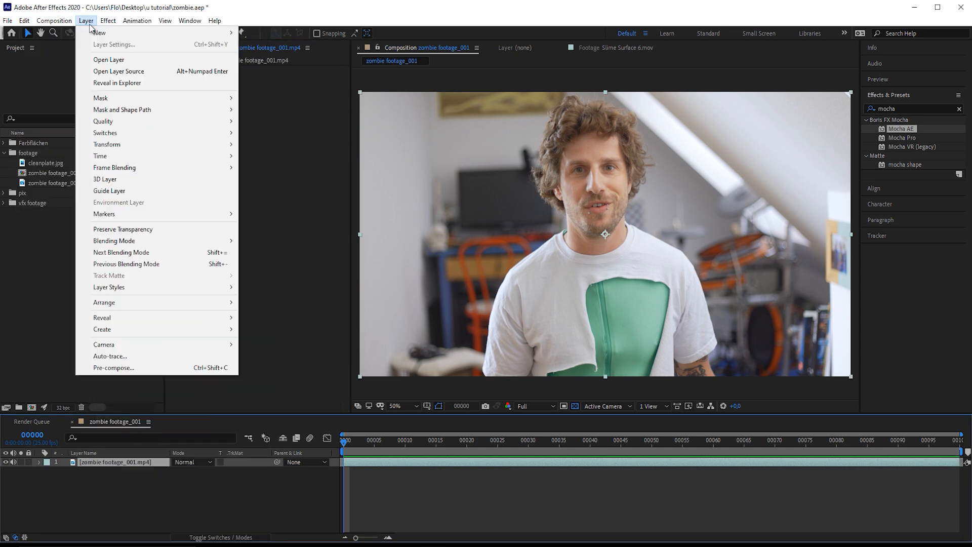
{"action": "left_click", "coordinate": [155, 368]}
{"action": "left_click_drag", "start_coordinate": [117, 29], "coordinate": [203, 23]}
{"action": "key", "text": "BackSpace"}
{"action": "key", "text": "BackSpace"}
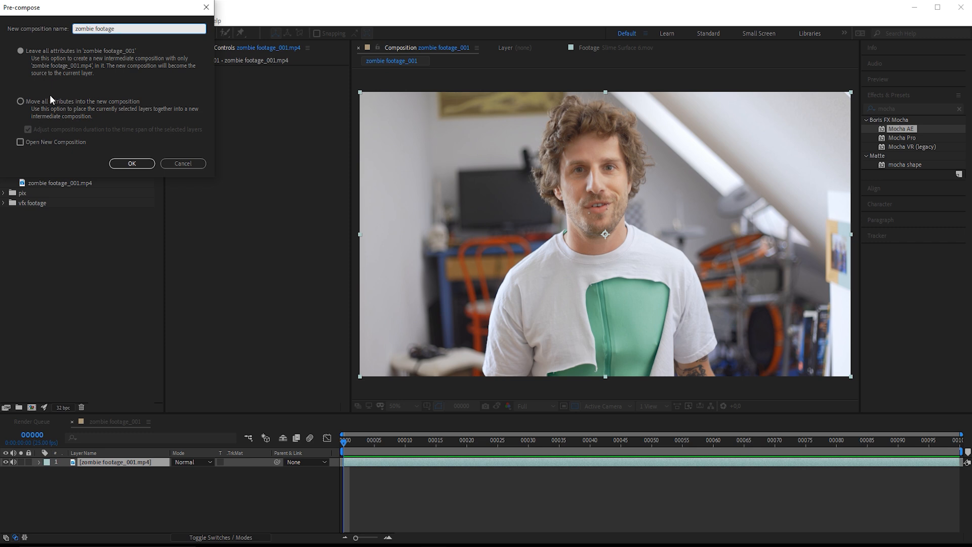
{"action": "left_click", "coordinate": [82, 102]}
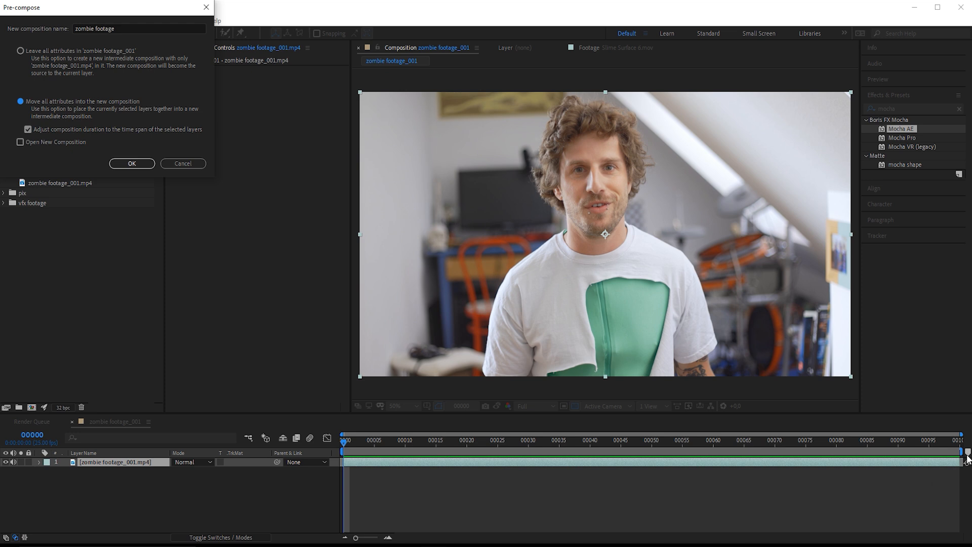
{"action": "left_click", "coordinate": [129, 164]}
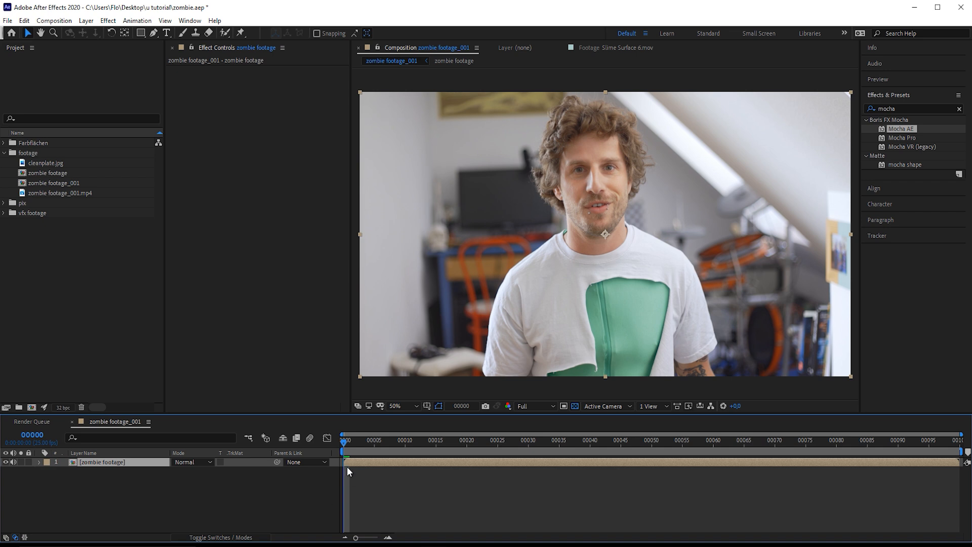
Step: Apply the Mocha AE effect to the zombie footage precomp layer and launch Mocha
{"action": "left_click_drag", "start_coordinate": [900, 129], "coordinate": [275, 151]}
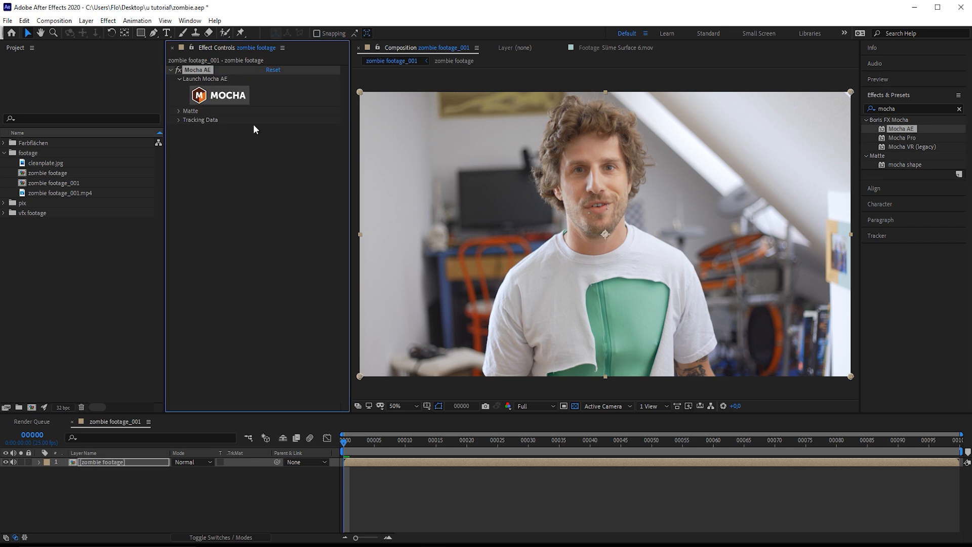
{"action": "left_click", "coordinate": [229, 99]}
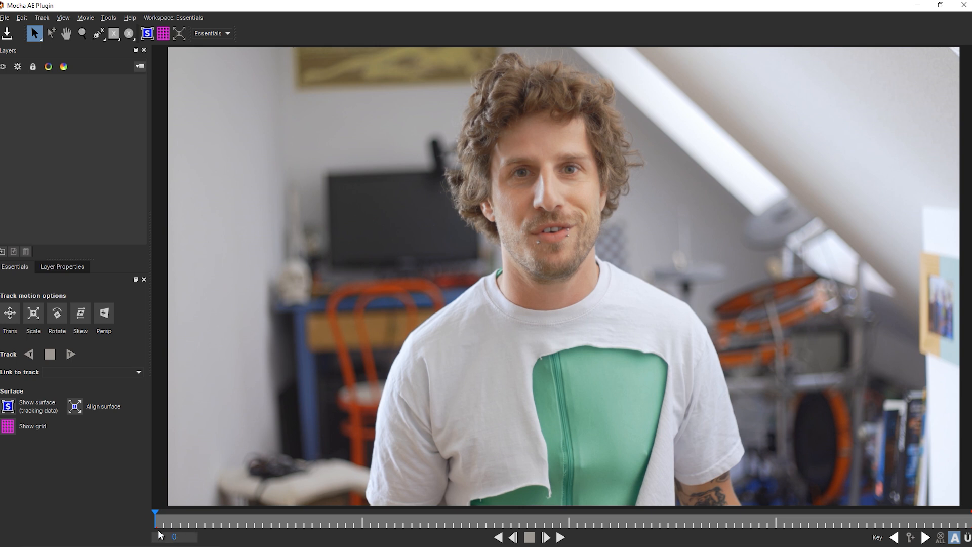
Step: Draw a closed X-spline on the face, enclosing the forehead, the eye, the side of the nose and the cheek
{"action": "left_click", "coordinate": [96, 36]}
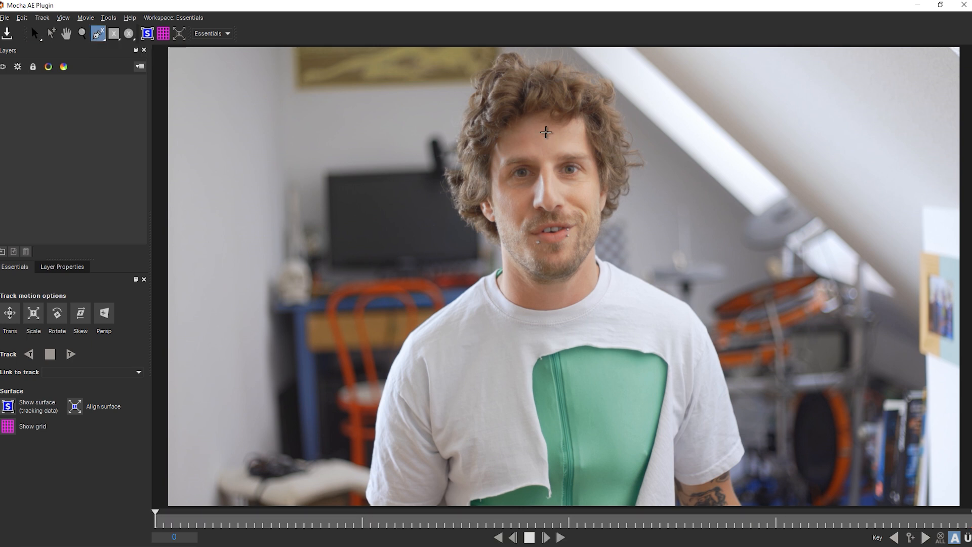
{"action": "left_click", "coordinate": [547, 131]}
{"action": "left_click", "coordinate": [547, 172]}
{"action": "left_click", "coordinate": [557, 186]}
{"action": "left_click", "coordinate": [570, 207]}
{"action": "left_click", "coordinate": [595, 207]}
{"action": "left_click", "coordinate": [606, 195]}
{"action": "left_click", "coordinate": [610, 158]}
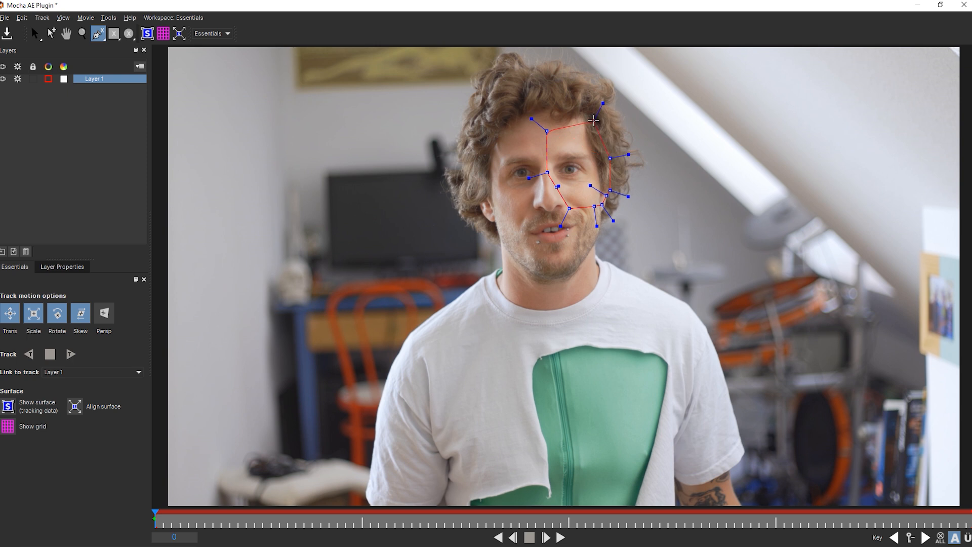
{"action": "left_click", "coordinate": [598, 124]}
{"action": "left_click", "coordinate": [593, 109]}
{"action": "left_click", "coordinate": [573, 98]}
{"action": "left_click", "coordinate": [541, 100]}
{"action": "right_click", "coordinate": [540, 100]}
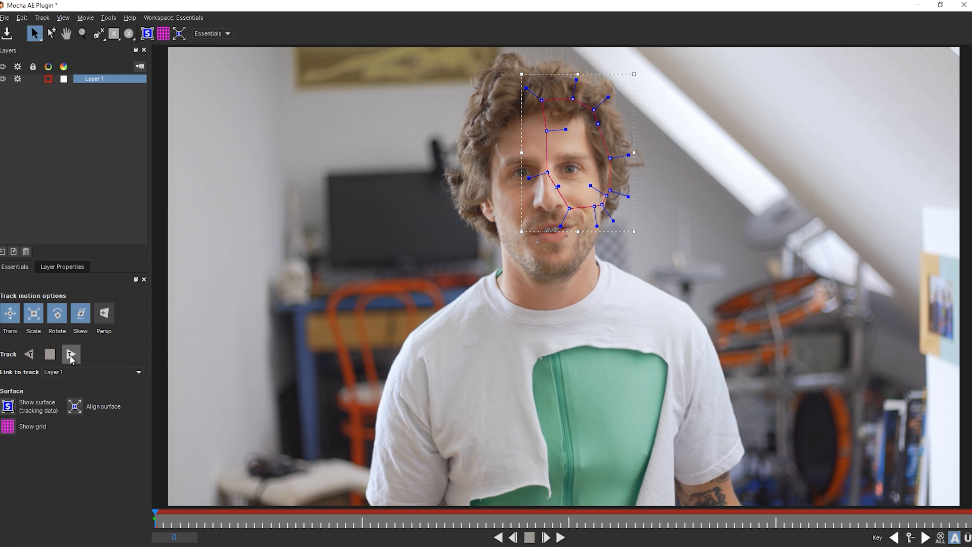
Step: Switch Mocha to the Classic workspace and fit the upper body into view
{"action": "left_click", "coordinate": [227, 34]}
{"action": "left_click", "coordinate": [218, 51]}
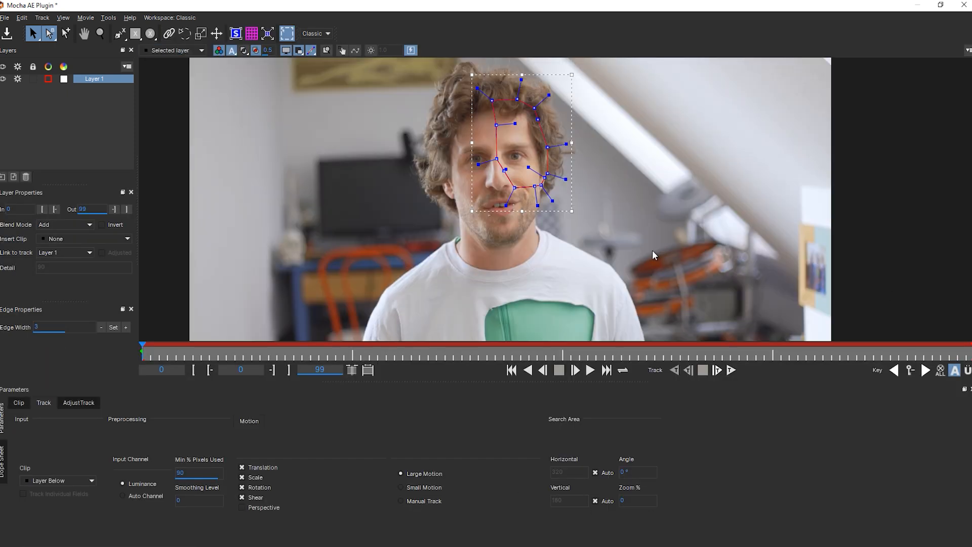
{"action": "key", "text": "x"}
{"action": "left_click_drag", "start_coordinate": [653, 203], "coordinate": [656, 238]}
{"action": "key", "text": "z"}
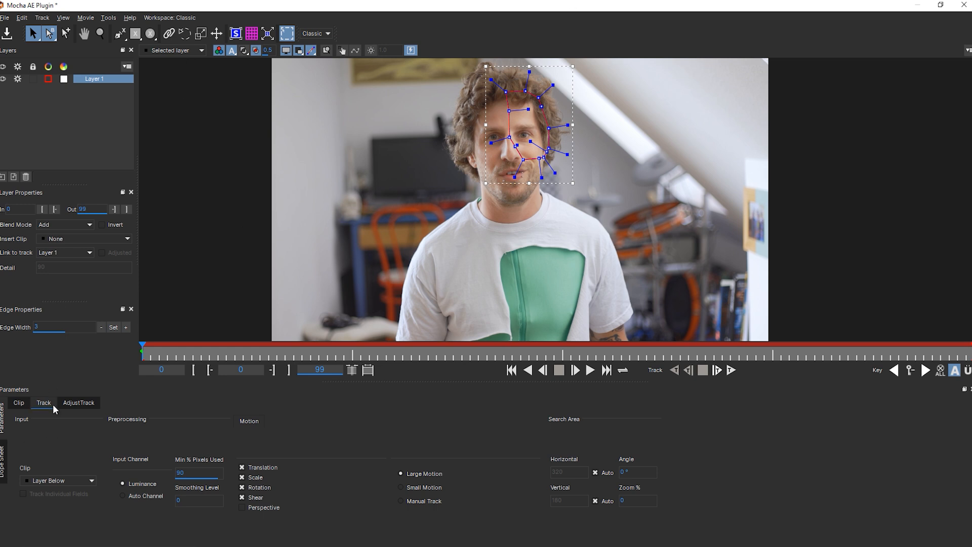
Step: Rename the face spline's layer as Head
{"action": "double_click", "coordinate": [96, 79]}
{"action": "type", "text": "Head"}
{"action": "left_click", "coordinate": [98, 127]}
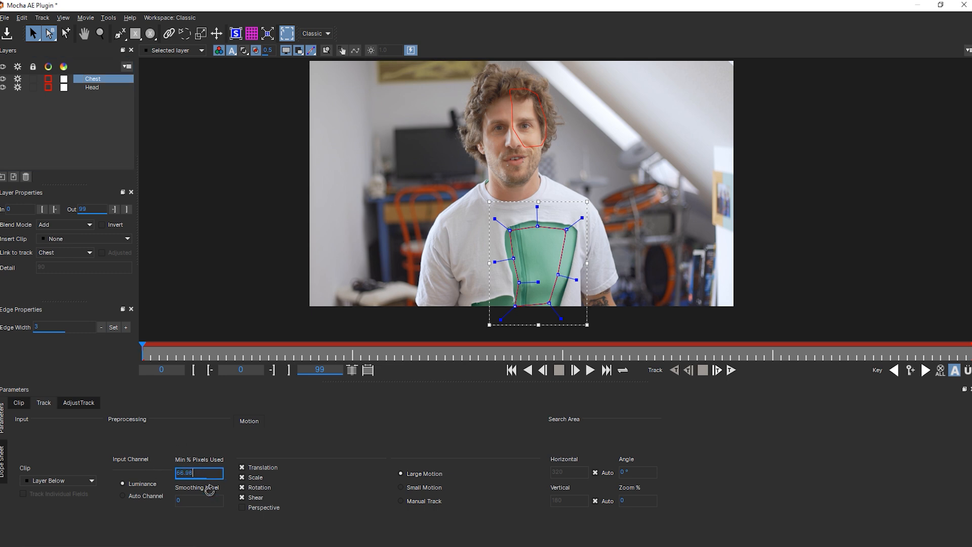
Step: Set the Chest layer's minimum percentage of pixels used to 87.48 and track forward to frame 35
{"action": "left_click_drag", "start_coordinate": [195, 458], "coordinate": [209, 487]}
{"action": "left_click", "coordinate": [730, 370]}
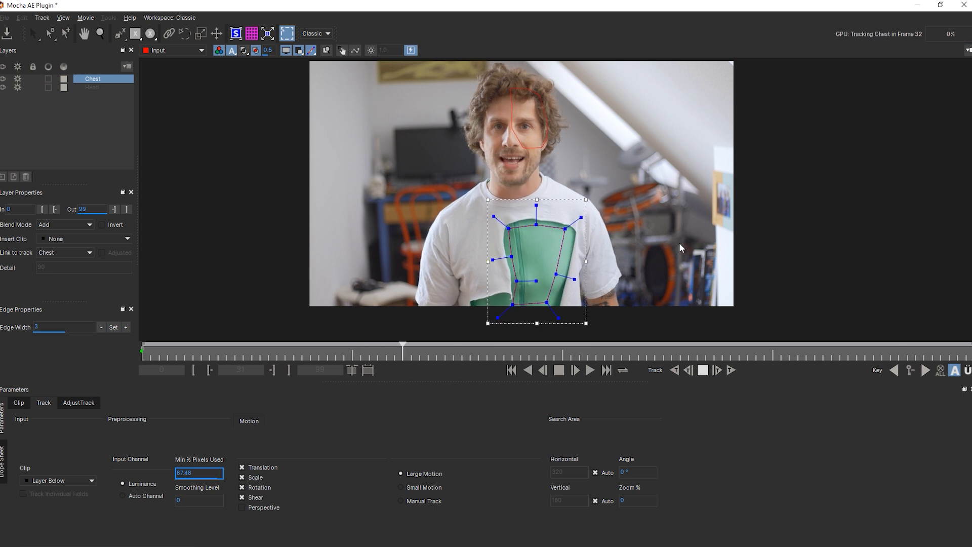
{"action": "left_click", "coordinate": [702, 370]}
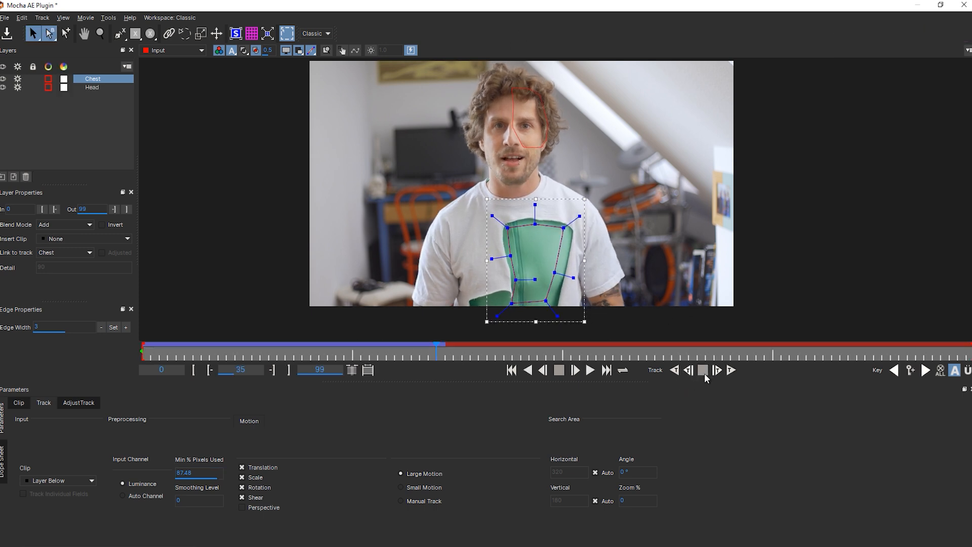
Step: Turn on the planar grid, compare it on the Head and Chest layers, and continue tracking forward to frame 99
{"action": "left_click", "coordinate": [252, 34]}
{"action": "left_click", "coordinate": [98, 88]}
{"action": "left_click", "coordinate": [94, 80]}
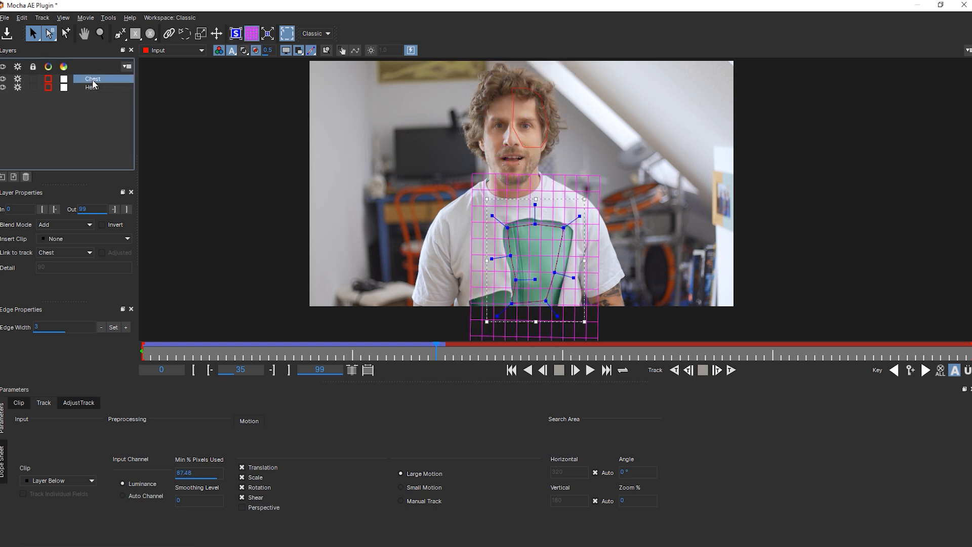
{"action": "left_click", "coordinate": [96, 88]}
{"action": "left_click", "coordinate": [731, 370]}
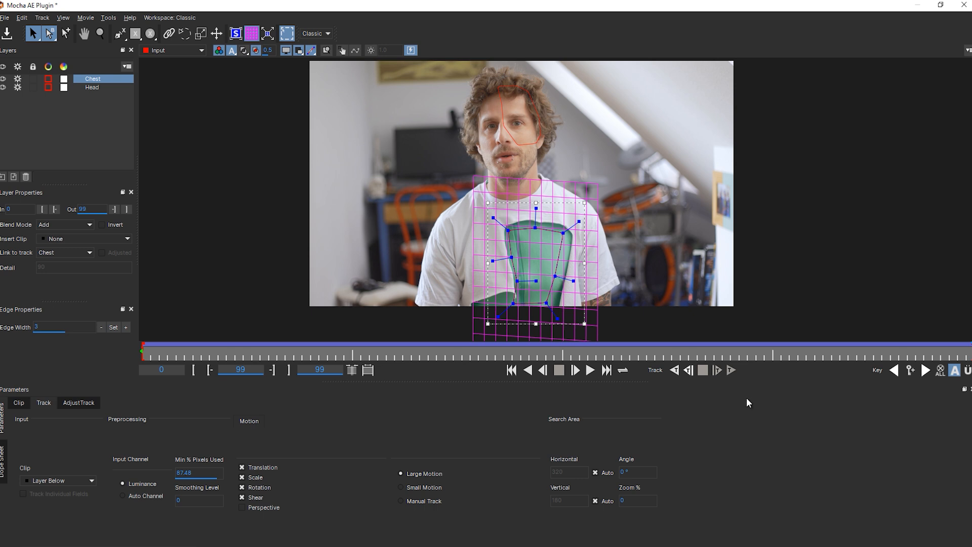
Step: Play back the clip with the planar grid to check the Chest track and the Head track
{"action": "left_click", "coordinate": [590, 370]}
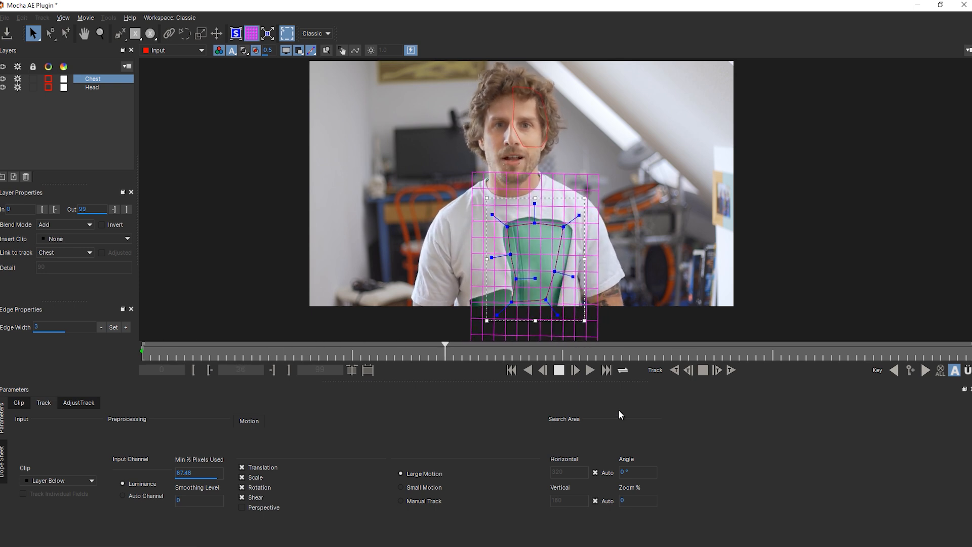
{"action": "left_click", "coordinate": [559, 370]}
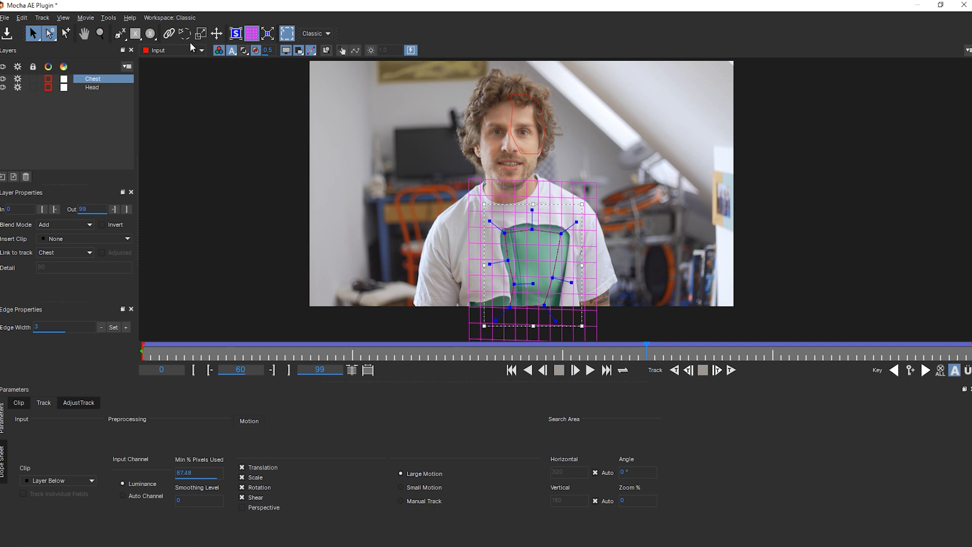
{"action": "left_click", "coordinate": [87, 89]}
{"action": "key", "text": "space"}
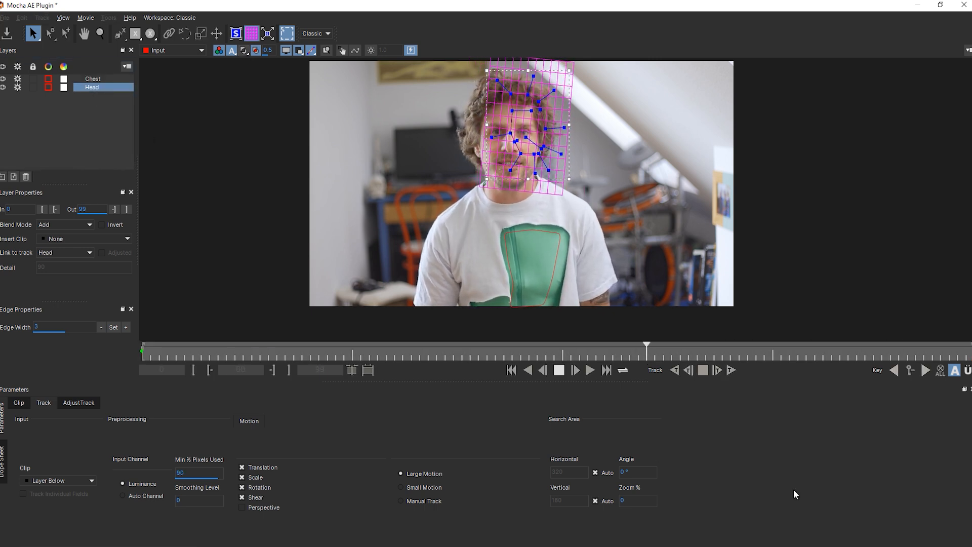
{"action": "left_click", "coordinate": [559, 370]}
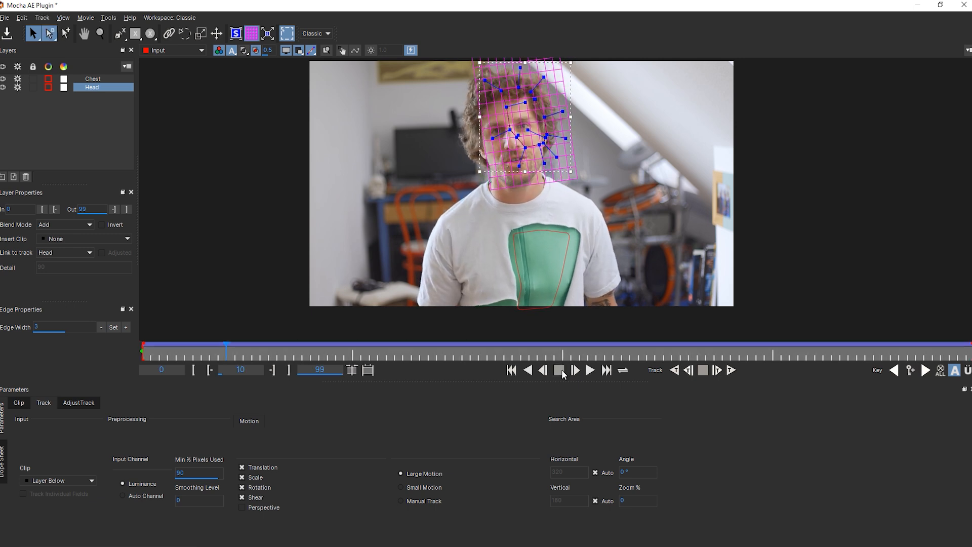
Step: Save the Mocha tracking project and close Mocha to return to After Effects
{"action": "left_click", "coordinate": [5, 17]}
{"action": "left_click", "coordinate": [23, 46]}
{"action": "left_click", "coordinate": [962, 4]}
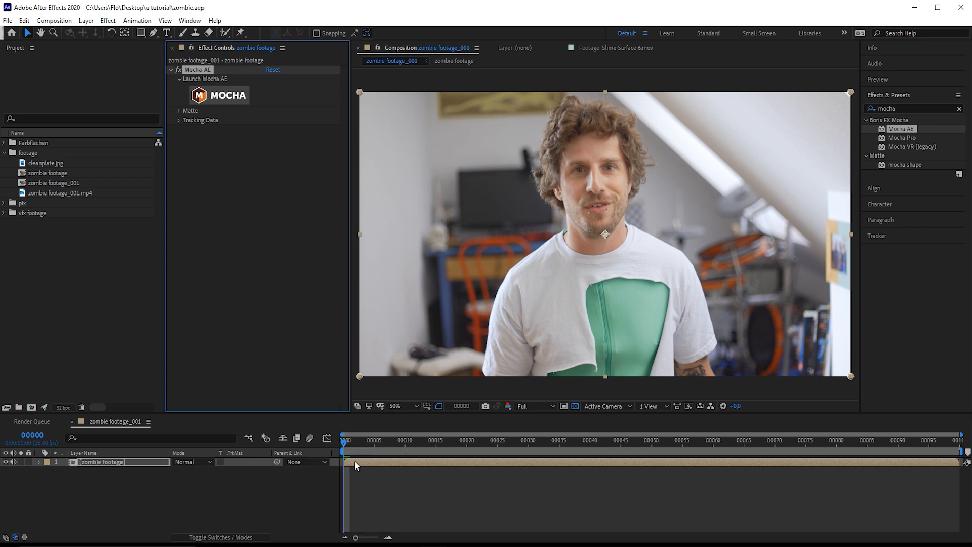
Step: Add the skull_001 image from the pix folder to the composition above the zombie footage layer
{"action": "left_click", "coordinate": [347, 445]}
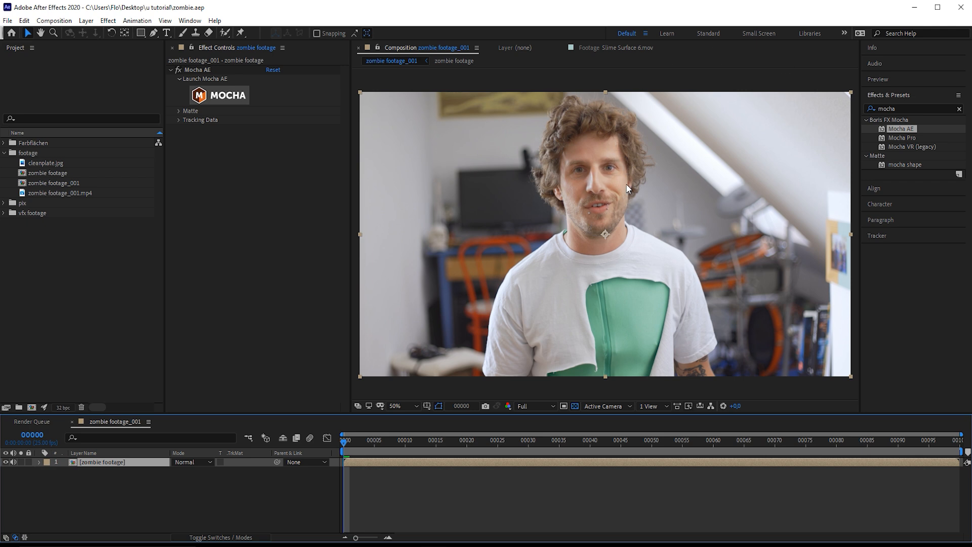
{"action": "left_click", "coordinate": [5, 154]}
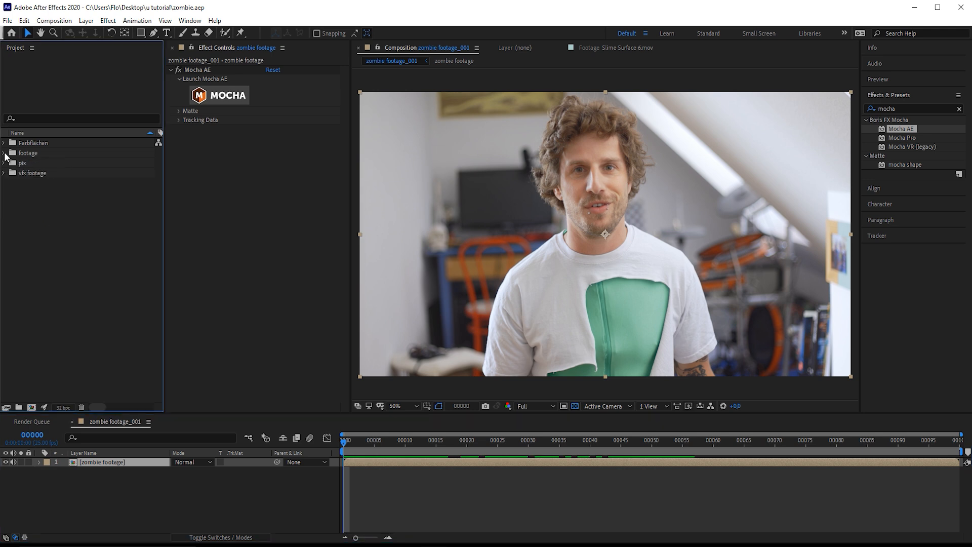
{"action": "left_click", "coordinate": [4, 163]}
{"action": "left_click_drag", "start_coordinate": [41, 193], "coordinate": [387, 460]}
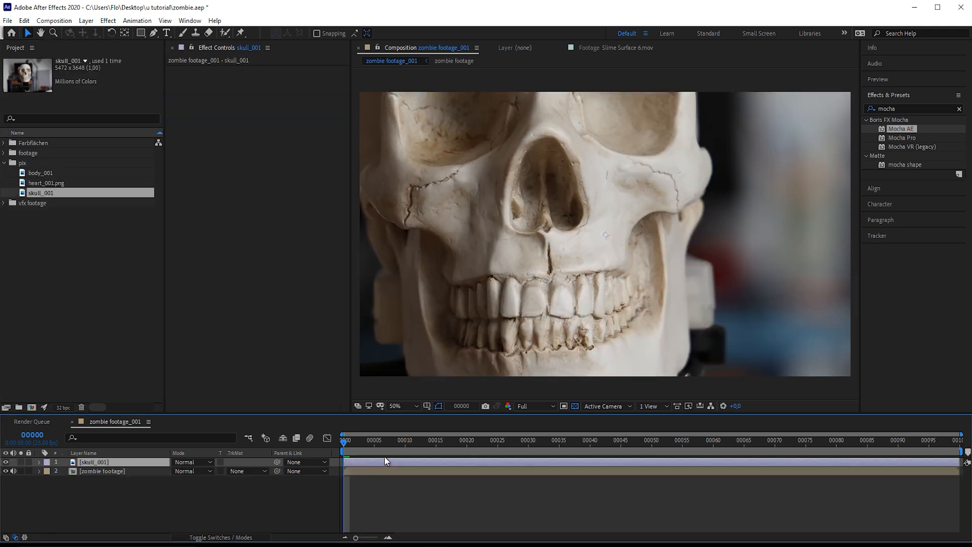
Step: Lower the skull_001 layer's opacity to 58% so the footage shows through
{"action": "scroll", "coordinate": [557, 218], "scroll_direction": "down", "scroll_amount": 2}
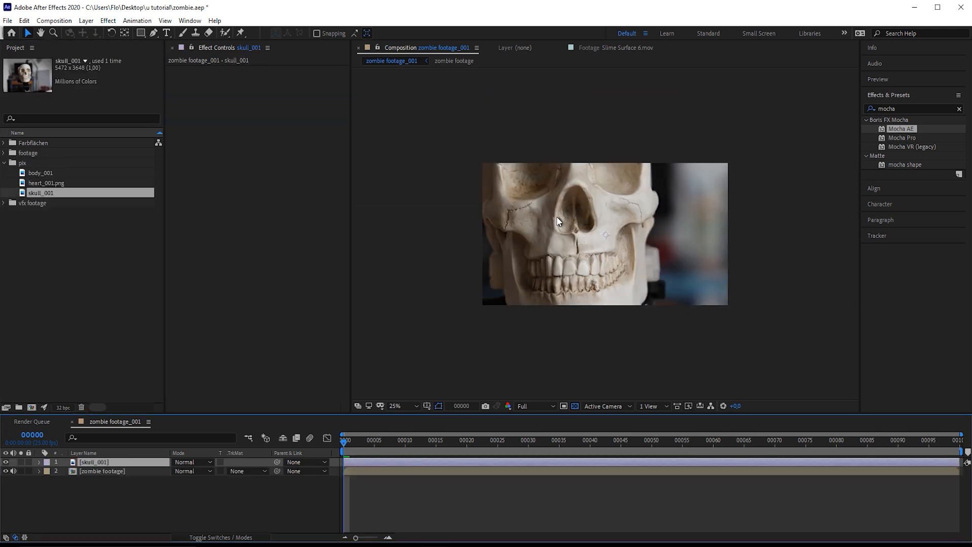
{"action": "key", "text": "t"}
{"action": "left_click_drag", "start_coordinate": [176, 471], "coordinate": [154, 471]}
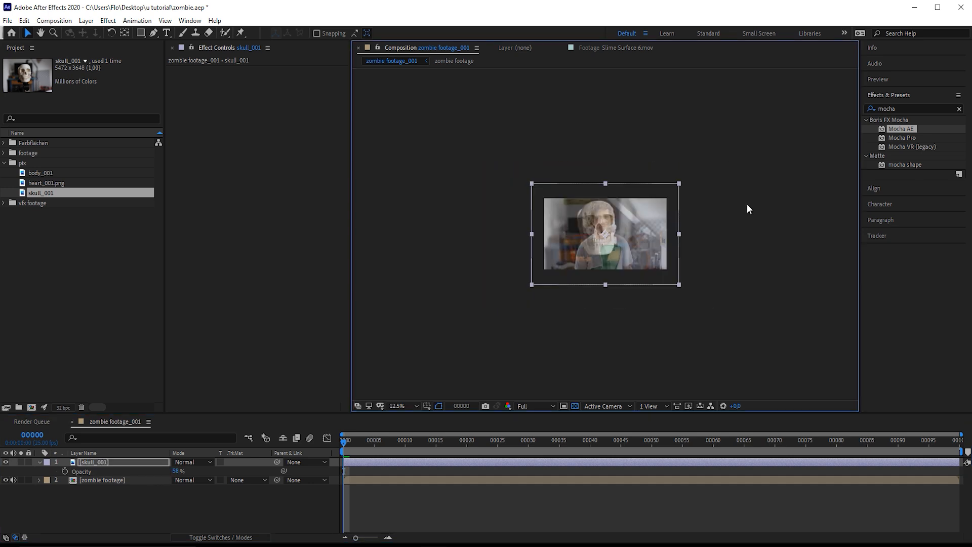
Step: Move, rotate and scale the semi-transparent skull so it lines up with the man's face
{"action": "scroll", "coordinate": [746, 203], "scroll_direction": "up", "scroll_amount": 1}
{"action": "scroll", "coordinate": [752, 197], "scroll_direction": "up", "scroll_amount": 2}
{"action": "key", "text": "w"}
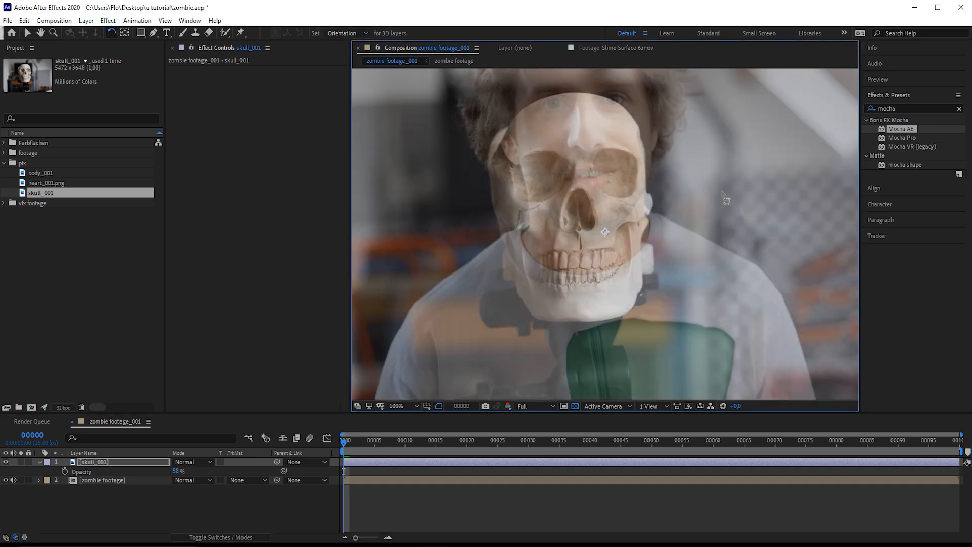
{"action": "key", "text": "v"}
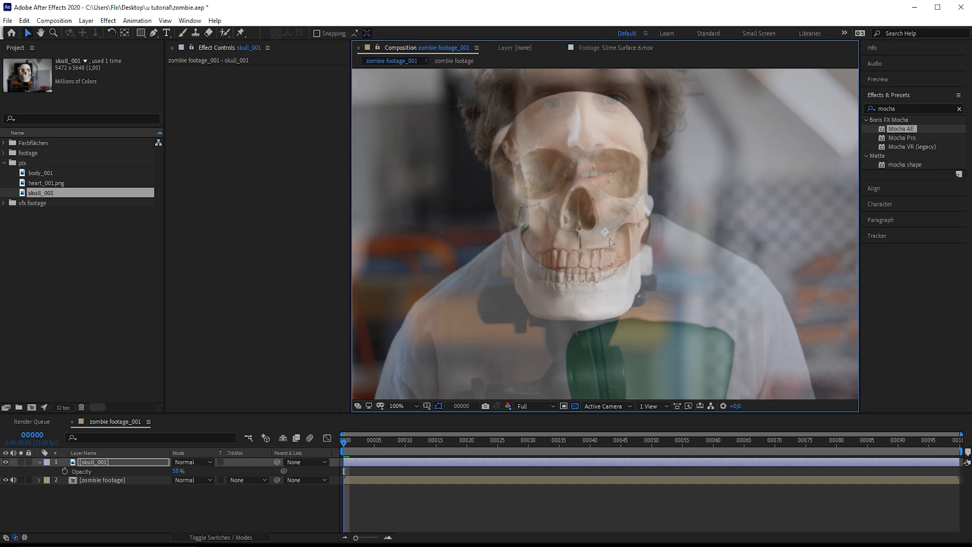
{"action": "left_click_drag", "start_coordinate": [603, 255], "coordinate": [610, 178]}
{"action": "scroll", "coordinate": [630, 163], "scroll_direction": "down", "scroll_amount": 1}
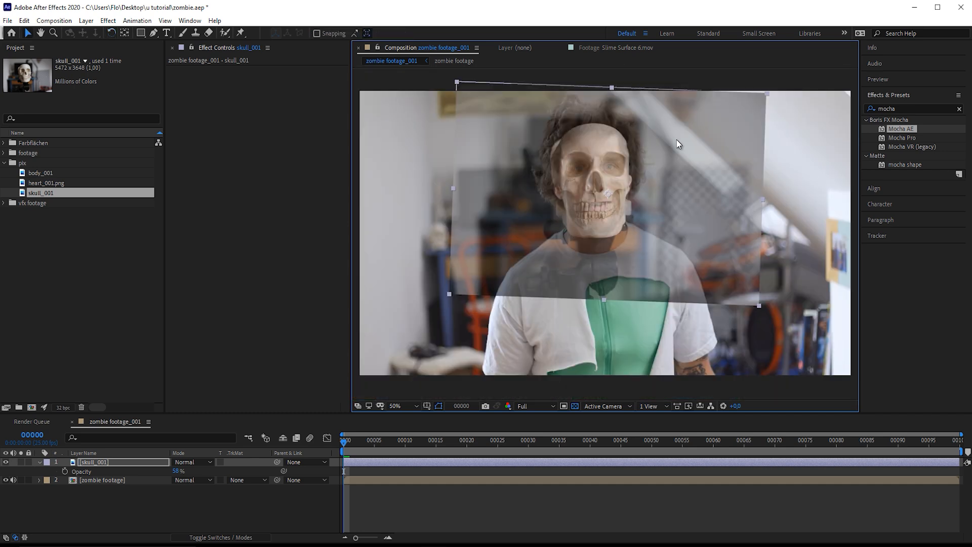
{"action": "left_click_drag", "start_coordinate": [766, 97], "coordinate": [751, 129]}
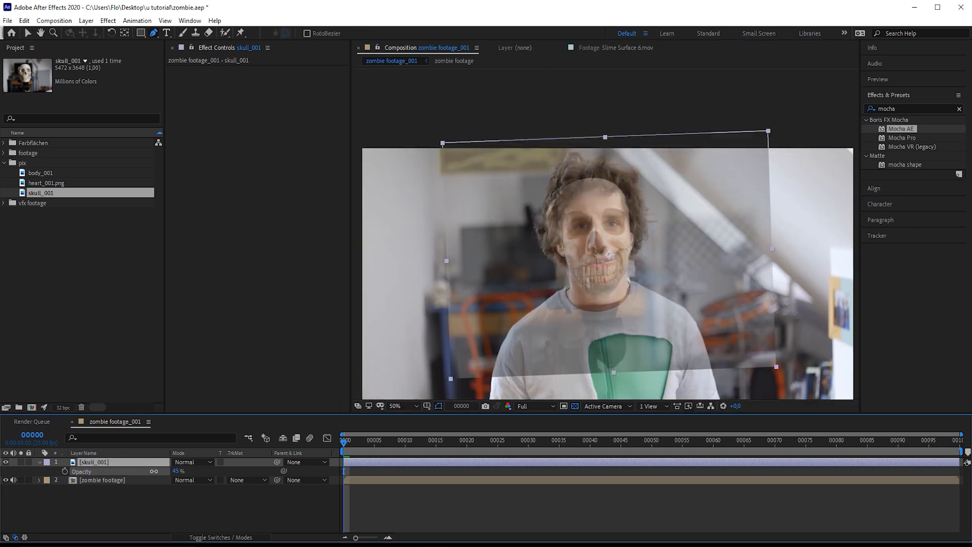
Step: Set the skull's opacity to 100% and draw an irregular Pen mask around the eye socket, from forehead to cheekbone
{"action": "left_click_drag", "start_coordinate": [154, 471], "coordinate": [136, 471]}
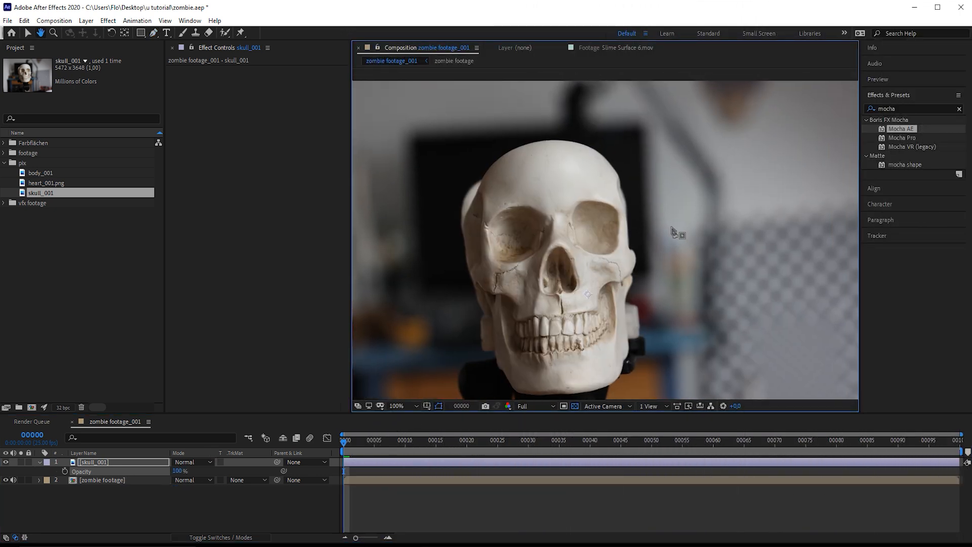
{"action": "scroll", "coordinate": [673, 231], "scroll_direction": "up", "scroll_amount": 2}
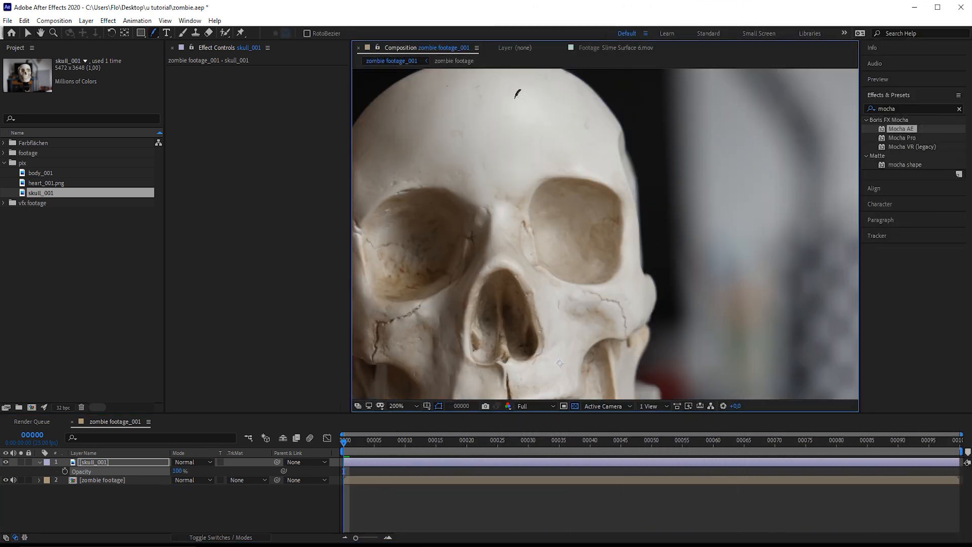
{"action": "left_click", "coordinate": [541, 95]}
{"action": "left_click_drag", "start_coordinate": [520, 106], "coordinate": [522, 119]}
{"action": "mouse_move", "coordinate": [517, 136]}
{"action": "left_mouse_down"}
{"action": "mouse_move", "coordinate": [527, 165]}
{"action": "mouse_move", "coordinate": [516, 194]}
{"action": "left_mouse_up"}
{"action": "left_click_drag", "start_coordinate": [534, 270], "coordinate": [532, 274]}
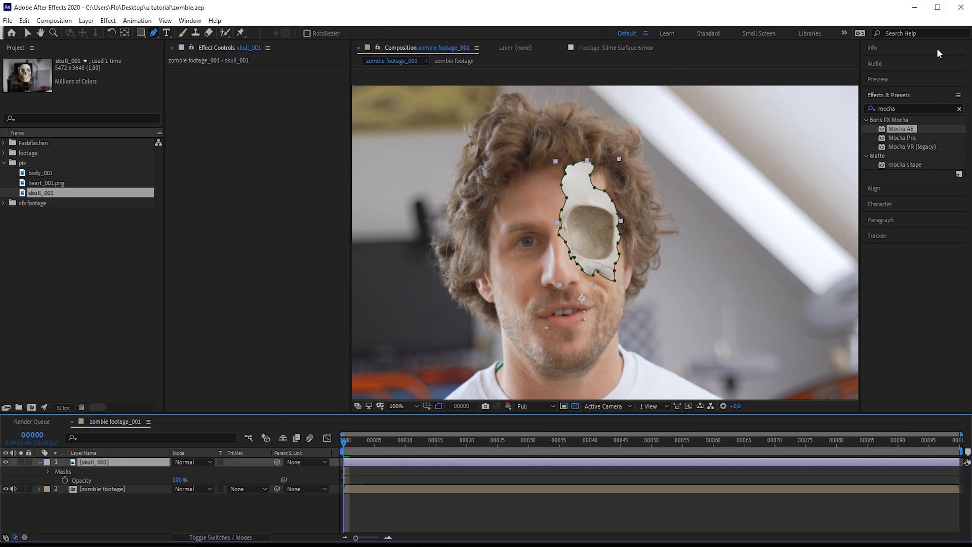
Step: Find the Roughen Edges effect and apply it to the masked skull_001 layer
{"action": "left_click", "coordinate": [916, 107]}
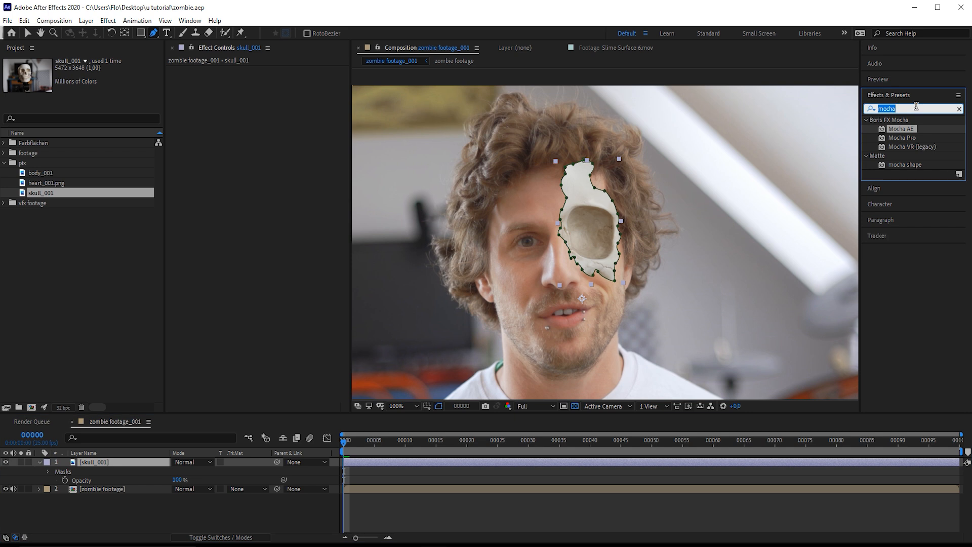
{"action": "type", "text": "roughen"}
{"action": "left_click_drag", "start_coordinate": [917, 129], "coordinate": [590, 223]}
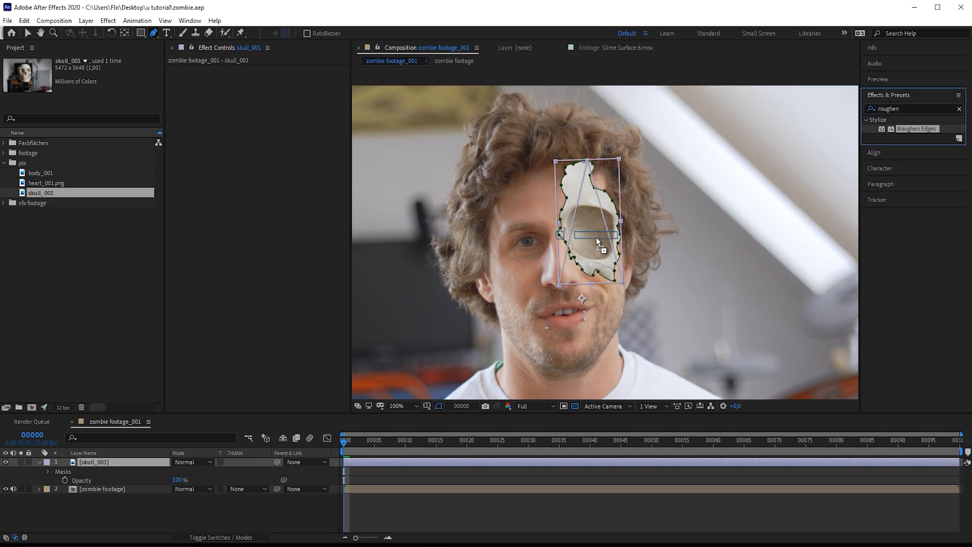
Step: Set the Roughen Edges Border to 160.50 and Edge Sharpness to 3.77 on the skull_001 layer
{"action": "scroll", "coordinate": [602, 238], "scroll_direction": "up", "scroll_amount": 2}
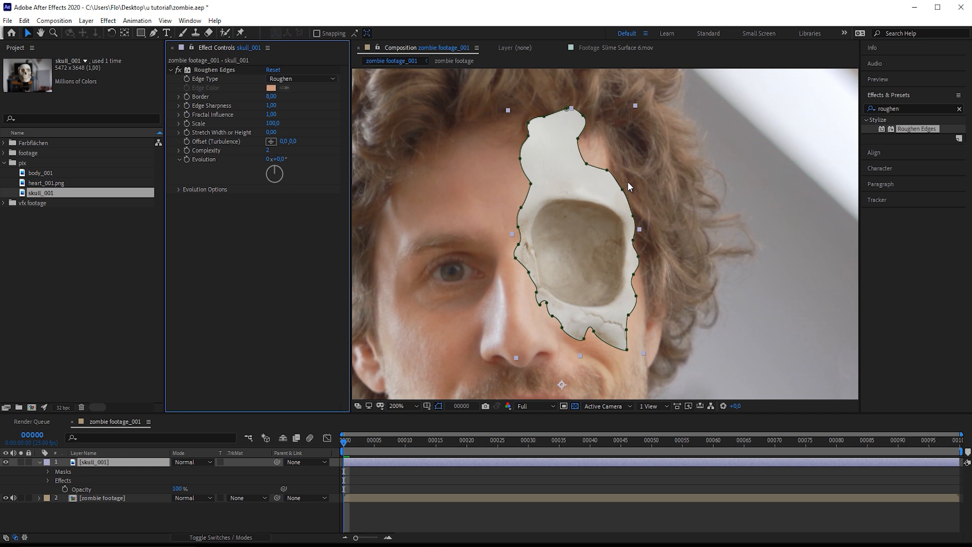
{"action": "left_click", "coordinate": [439, 406]}
{"action": "left_click", "coordinate": [270, 96]}
{"action": "type", "text": "0"}
{"action": "key", "text": "Return"}
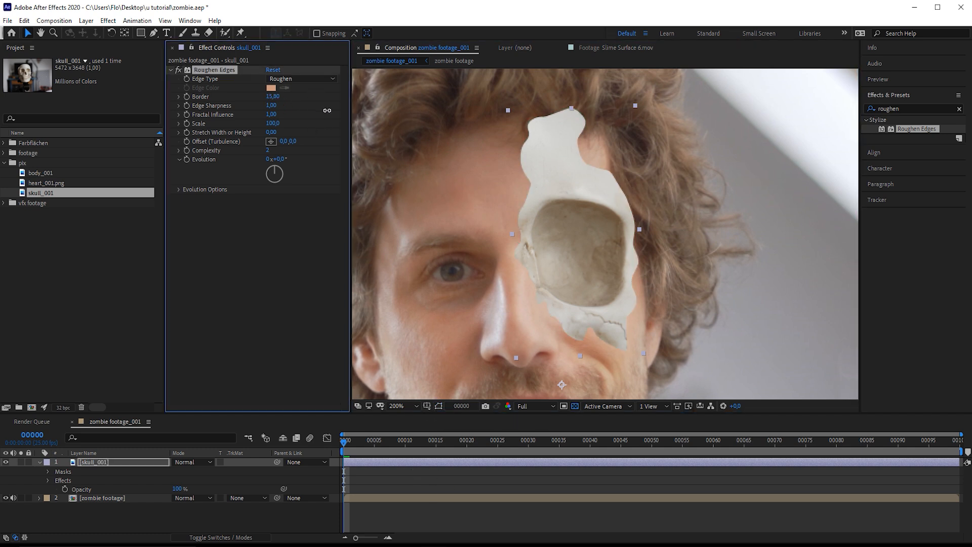
{"action": "left_click_drag", "start_coordinate": [169, 114], "coordinate": [332, 105]}
{"action": "left_click_drag", "start_coordinate": [272, 106], "coordinate": [412, 105]}
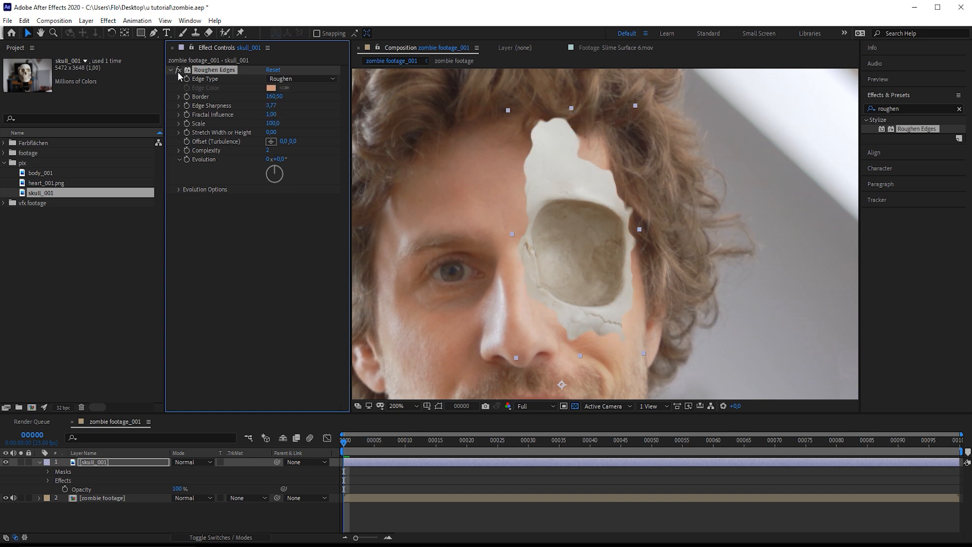
{"action": "left_click", "coordinate": [303, 389]}
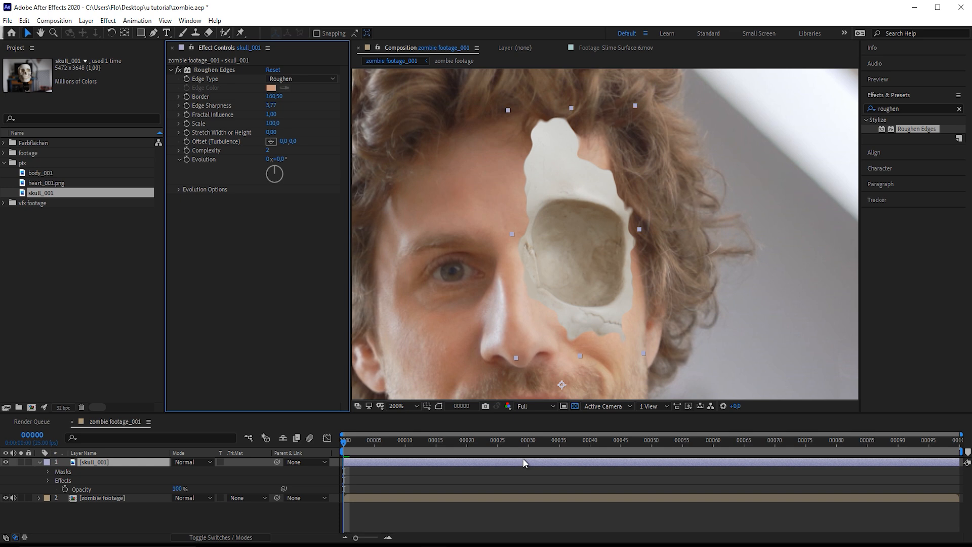
Step: Try the Rusty Color edge type in the skull's Roughen Edges effect
{"action": "left_click", "coordinate": [438, 406]}
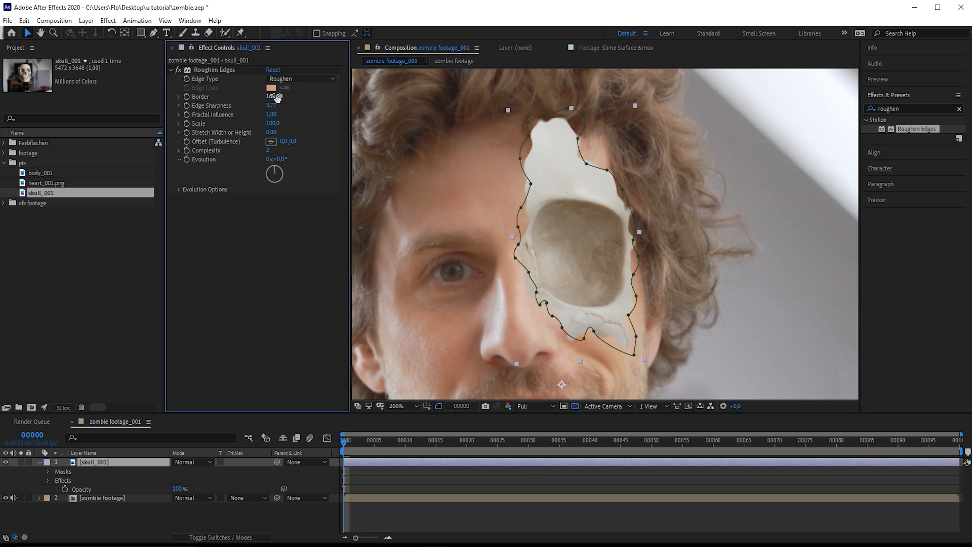
{"action": "left_click", "coordinate": [304, 81]}
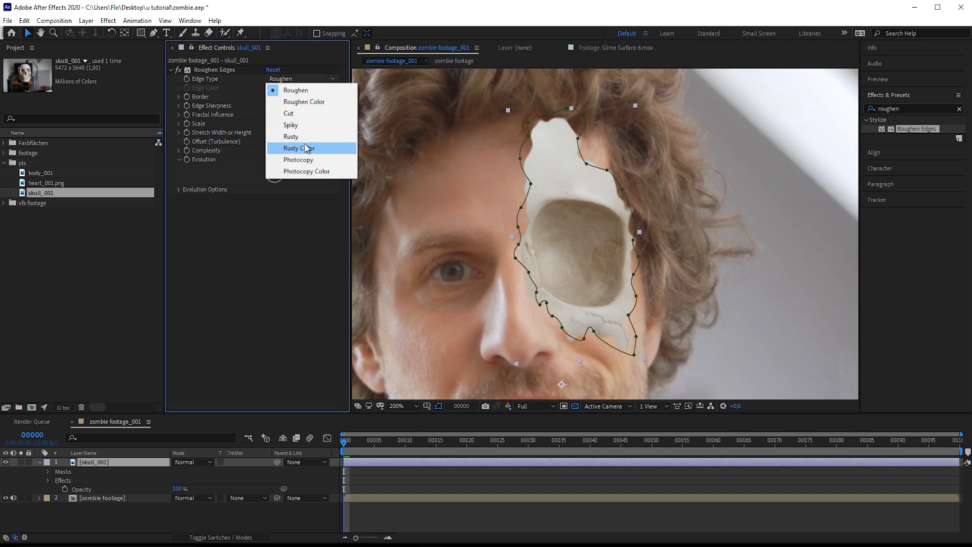
{"action": "left_click", "coordinate": [307, 150]}
{"action": "left_click", "coordinate": [670, 512]}
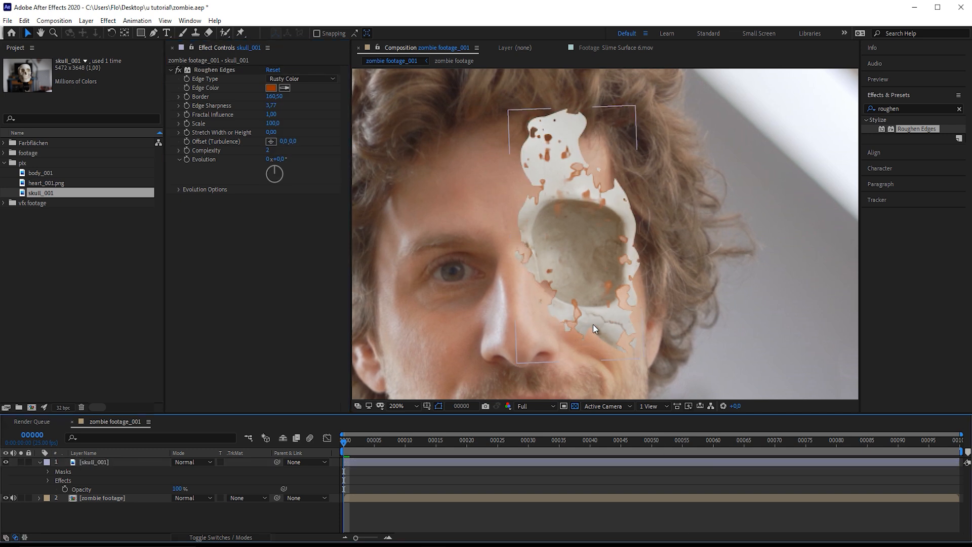
Step: Reshape the skull mask's edge below the eye socket on the nose side, and collapse the skull_001 layer's properties
{"action": "left_click", "coordinate": [579, 307]}
{"action": "mouse_move", "coordinate": [534, 293]}
{"action": "left_mouse_down"}
{"action": "mouse_move", "coordinate": [525, 305]}
{"action": "mouse_move", "coordinate": [547, 319]}
{"action": "mouse_move", "coordinate": [540, 297]}
{"action": "left_mouse_up"}
{"action": "left_click", "coordinate": [622, 210]}
{"action": "key", "text": "u"}
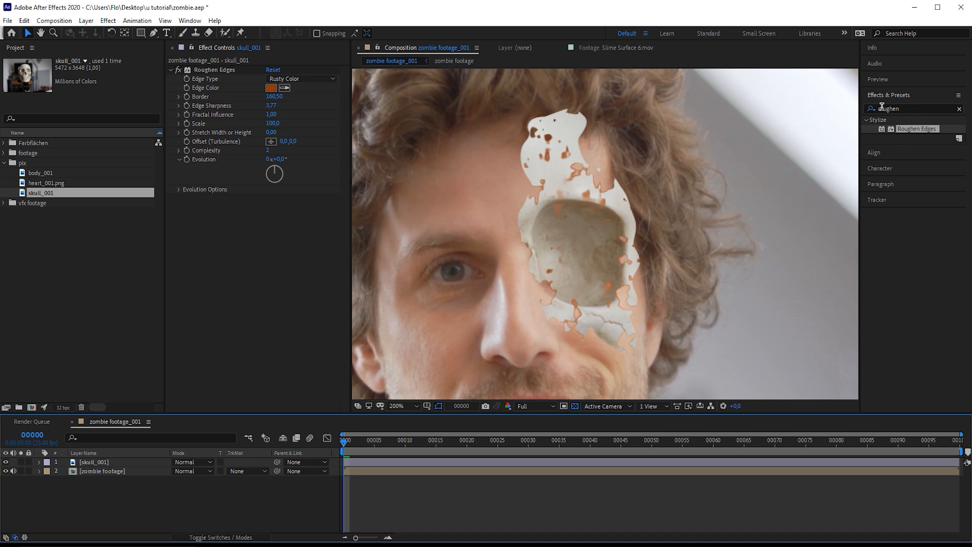
Step: Try the Drop Shadow effect on the skull_001 layer and remove it again
{"action": "left_click", "coordinate": [918, 107]}
{"action": "double_click", "coordinate": [918, 105]}
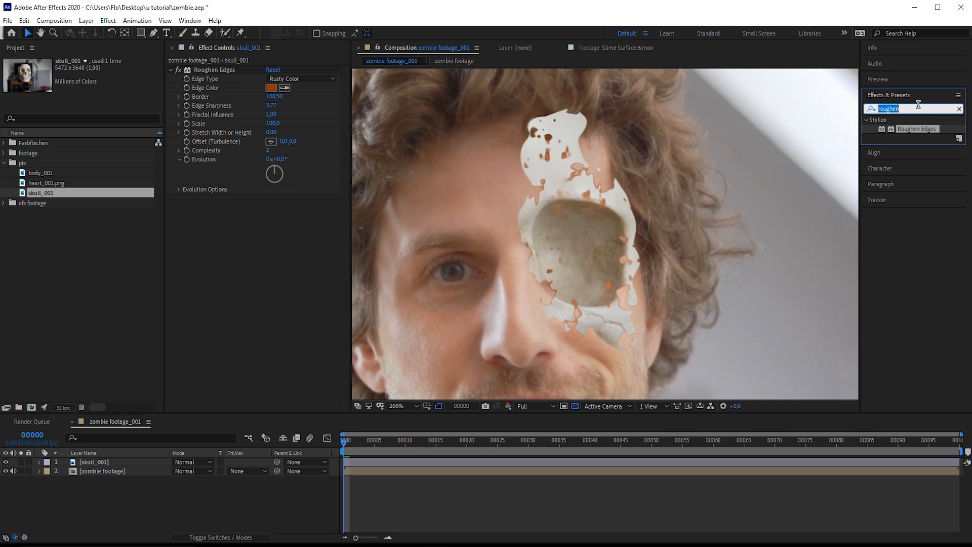
{"action": "type", "text": "drop sh"}
{"action": "double_click", "coordinate": [914, 129]}
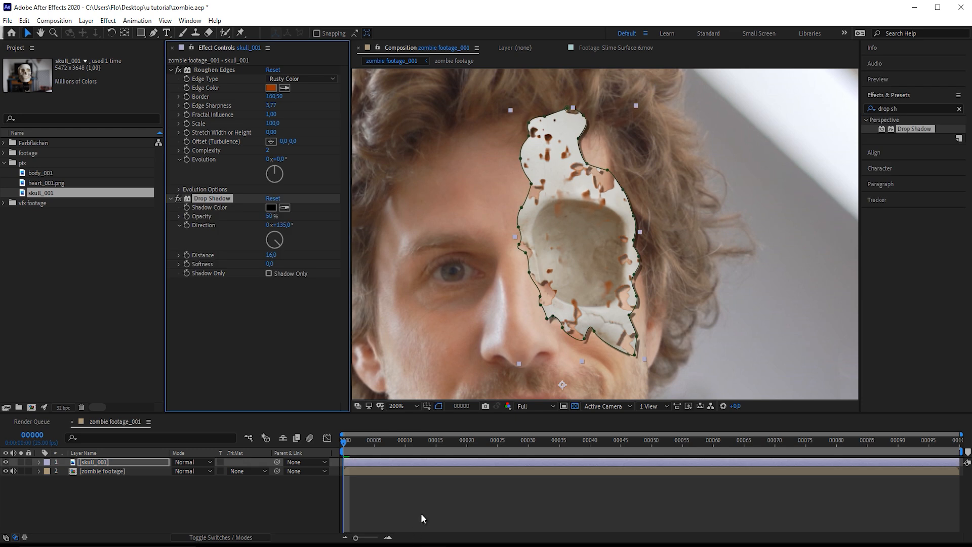
{"action": "key", "text": "comma"}
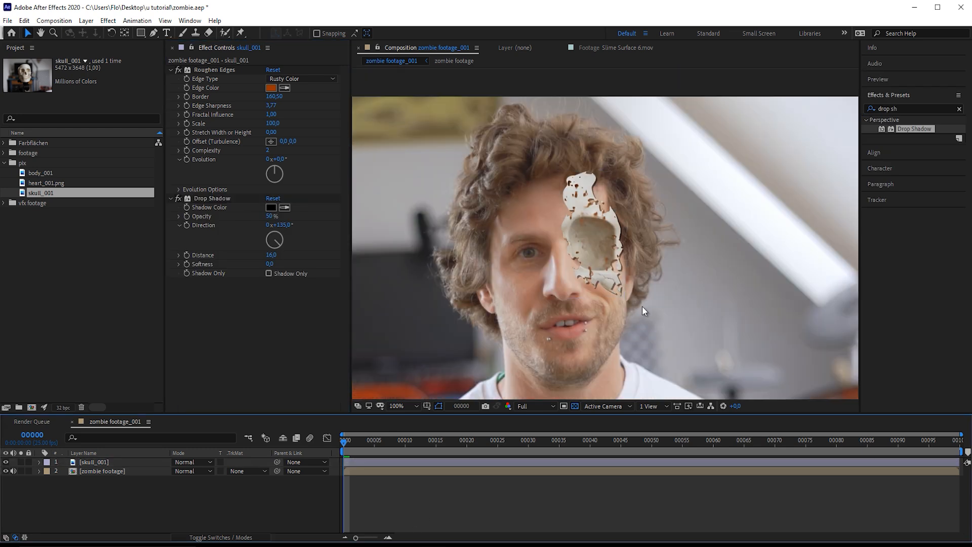
{"action": "left_click", "coordinate": [203, 198]}
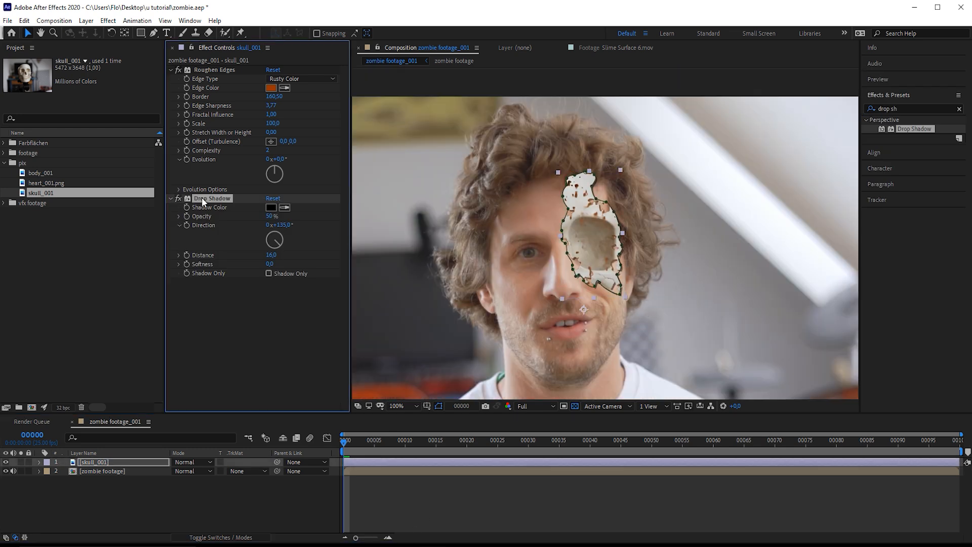
{"action": "key", "text": "Delete"}
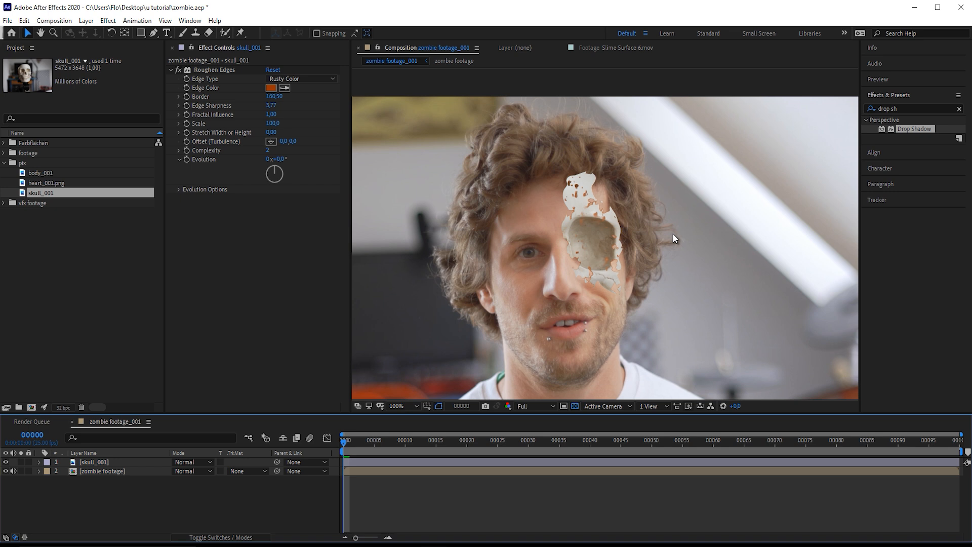
Step: Add an Inner Shadow layer style to the skull_001 layer
{"action": "right_click", "coordinate": [104, 462]}
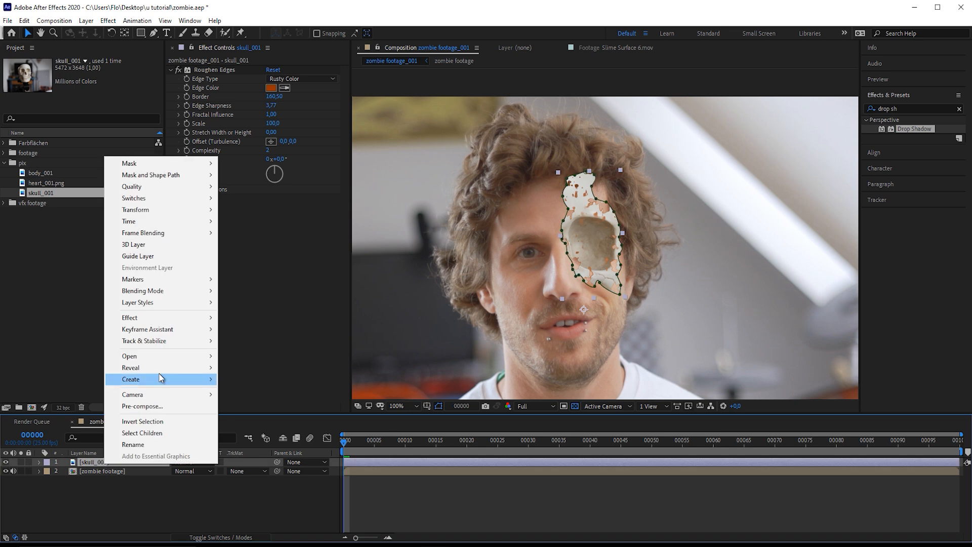
{"action": "mouse_move", "coordinate": [182, 303]}
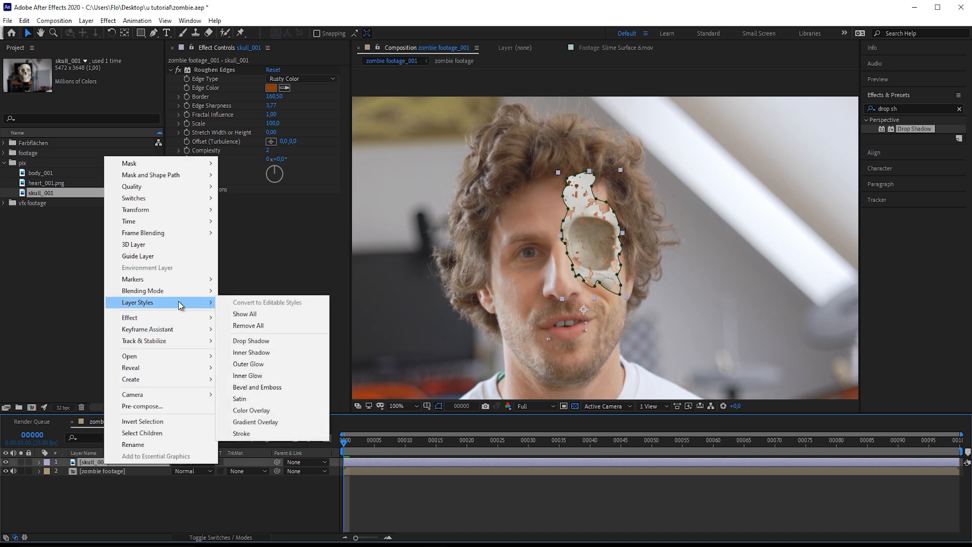
{"action": "left_click", "coordinate": [252, 352]}
{"action": "key", "text": "period"}
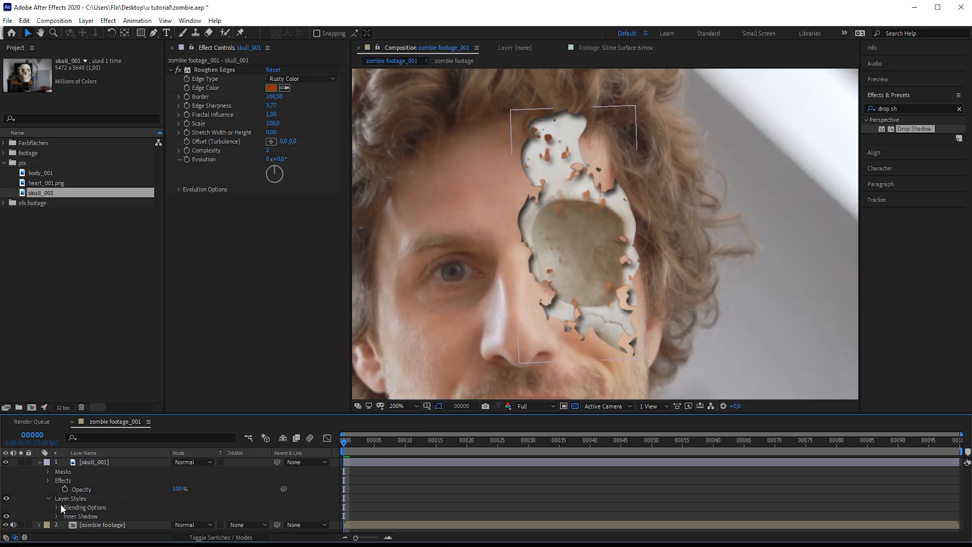
Step: Lower the Inner Shadow opacity of skull_001 to 45% and collapse the layer's properties
{"action": "left_click", "coordinate": [98, 462]}
{"action": "left_click", "coordinate": [56, 516]}
{"action": "scroll", "coordinate": [152, 511], "scroll_direction": "down", "scroll_amount": 3}
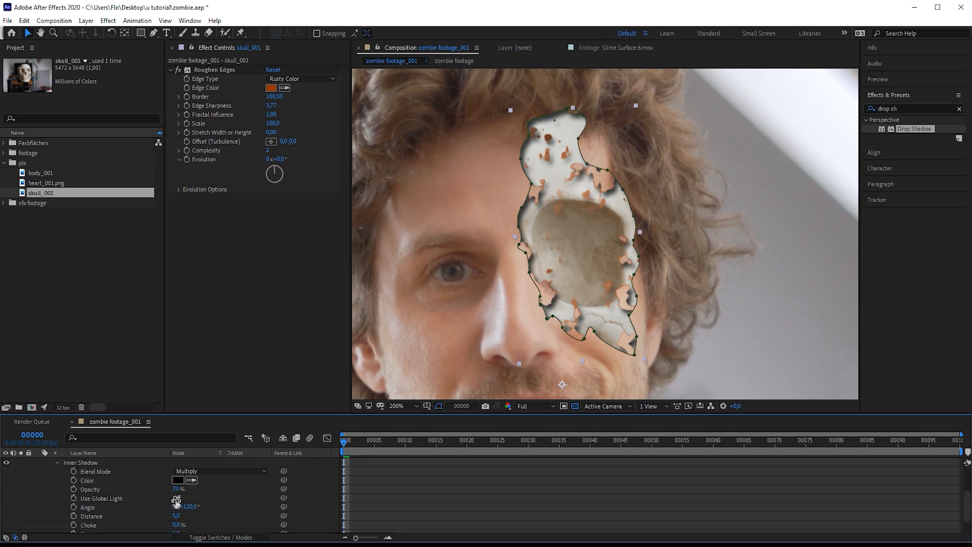
{"action": "left_click_drag", "start_coordinate": [177, 490], "coordinate": [161, 492]}
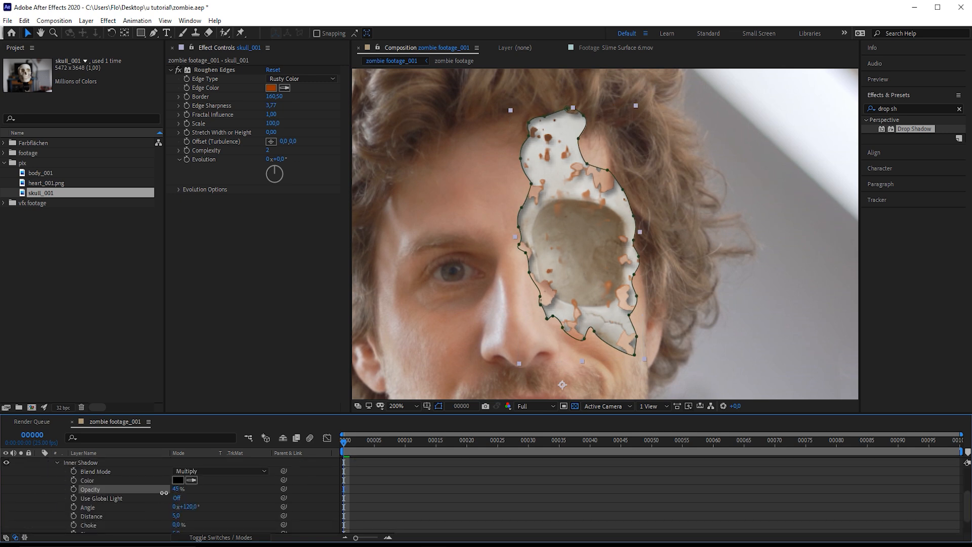
{"action": "scroll", "coordinate": [127, 494], "scroll_direction": "up", "scroll_amount": 3}
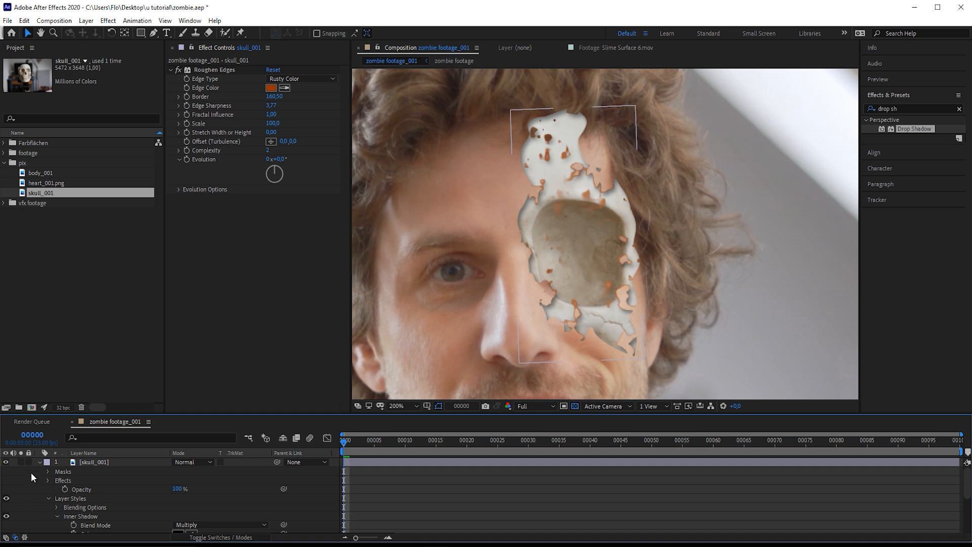
{"action": "left_click", "coordinate": [39, 462]}
Step: Find and apply Bevel Alpha to skull_001 with Edge Thickness 12.60, Light Angle 95° and Light Intensity 0.18
{"action": "left_click", "coordinate": [99, 462]}
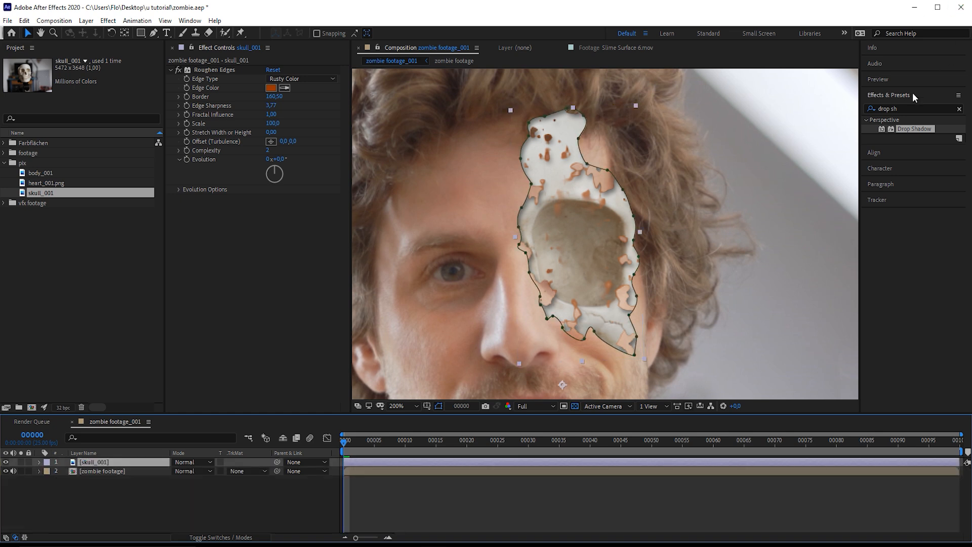
{"action": "left_click", "coordinate": [914, 108]}
{"action": "type", "text": "drop sh"}
{"action": "key", "text": "BackSpace"}
{"action": "key", "text": "BackSpace"}
{"action": "key", "text": "BackSpace"}
{"action": "key", "text": "BackSpace"}
{"action": "key", "text": "BackSpace"}
{"action": "key", "text": "BackSpace"}
{"action": "key", "text": "BackSpace"}
{"action": "type", "text": "bevel"}
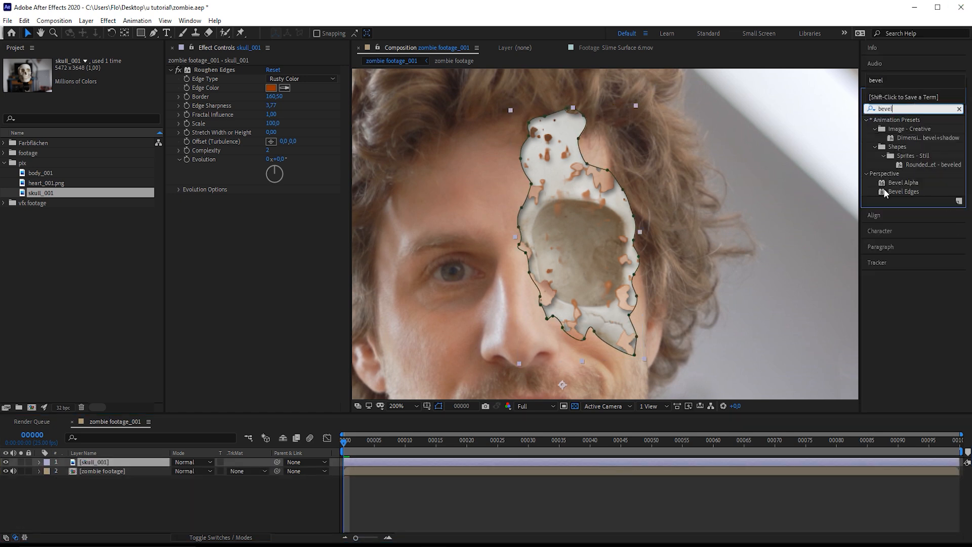
{"action": "left_click_drag", "start_coordinate": [902, 184], "coordinate": [267, 236]}
{"action": "left_click_drag", "start_coordinate": [267, 237], "coordinate": [267, 236]}
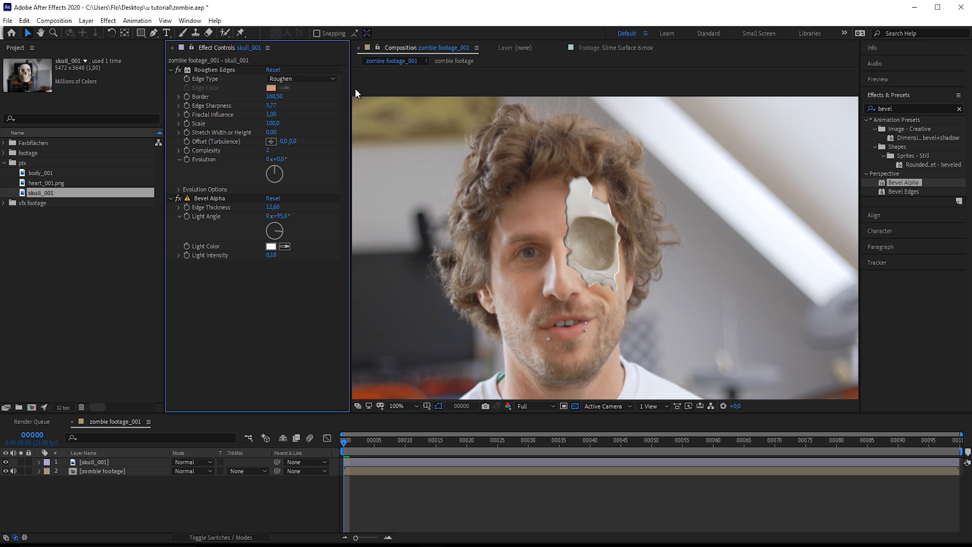
Step: Compare the skull's edge with and without Bevel Alpha, and disable the Roughen Edges effect
{"action": "scroll", "coordinate": [729, 313], "scroll_direction": "up", "scroll_amount": 1}
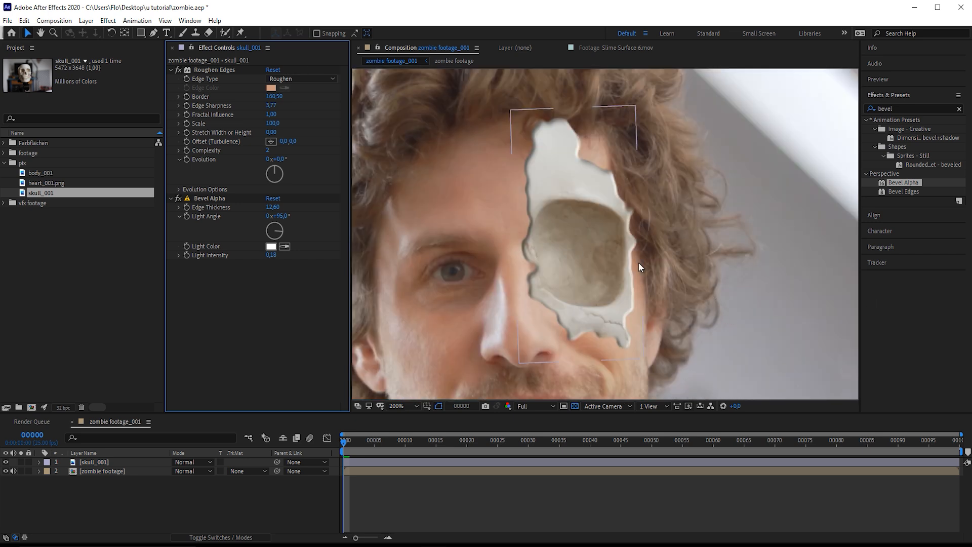
{"action": "scroll", "coordinate": [668, 276], "scroll_direction": "down", "scroll_amount": 1}
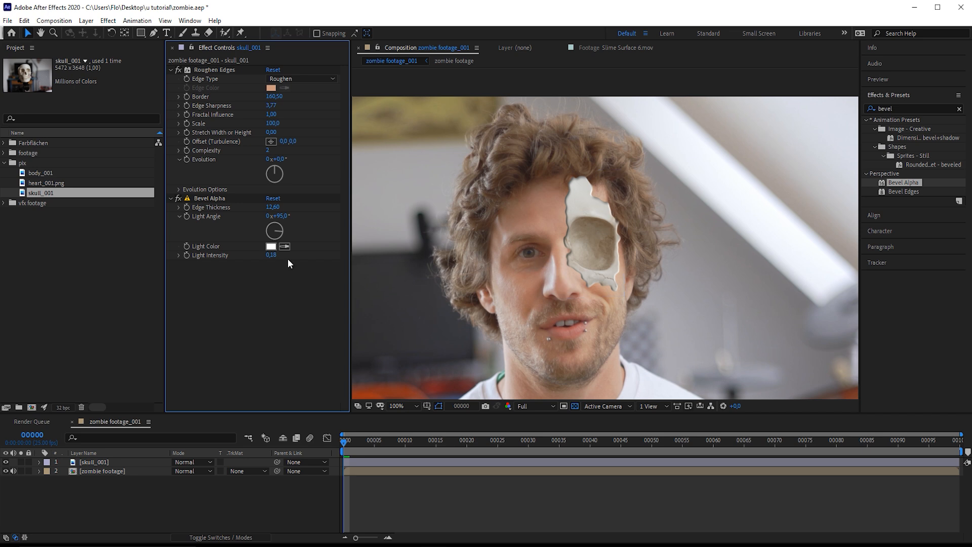
{"action": "left_click", "coordinate": [177, 196]}
{"action": "left_click", "coordinate": [175, 196]}
{"action": "left_click", "coordinate": [175, 197]}
{"action": "left_click", "coordinate": [175, 196]}
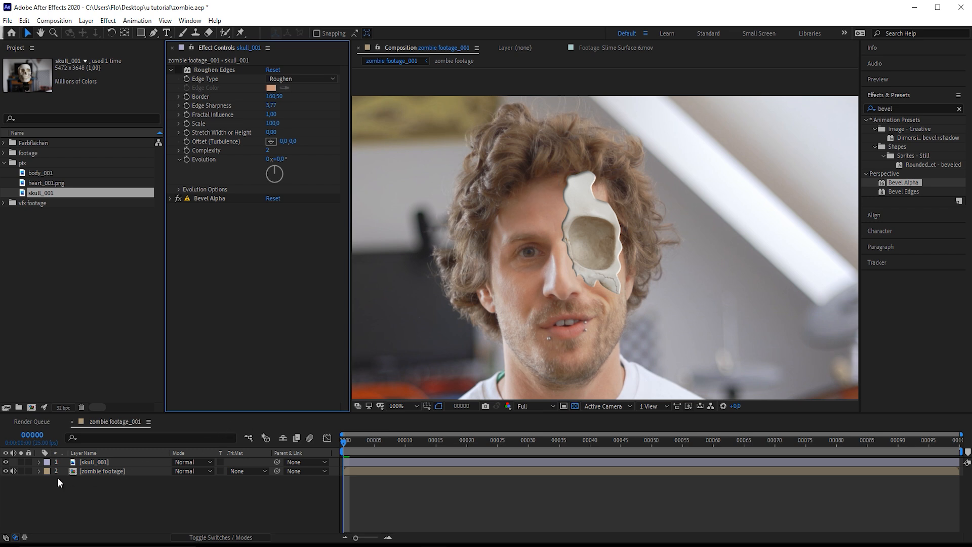
Step: Duplicate the zombie footage layer, place the copy above skull_001 and rename it hair
{"action": "left_click", "coordinate": [96, 470]}
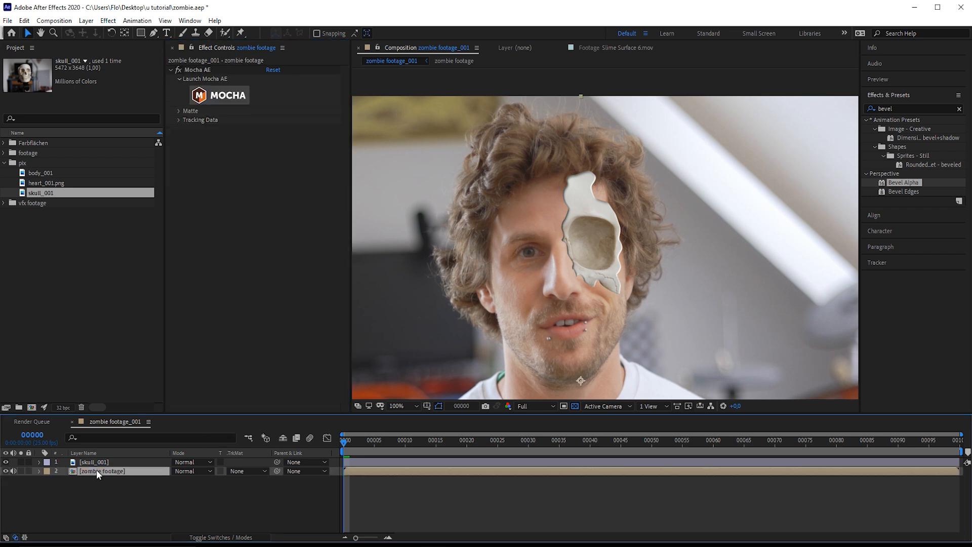
{"action": "key", "text": "ctrl+d"}
{"action": "left_click_drag", "start_coordinate": [97, 470], "coordinate": [97, 457]}
{"action": "key", "text": "Return"}
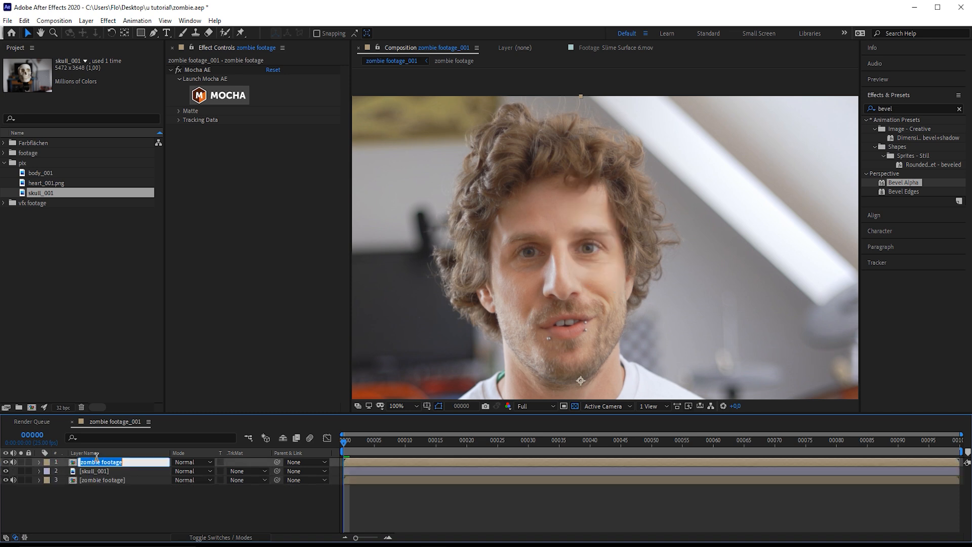
{"action": "type", "text": "hair"}
{"action": "key", "text": "Return"}
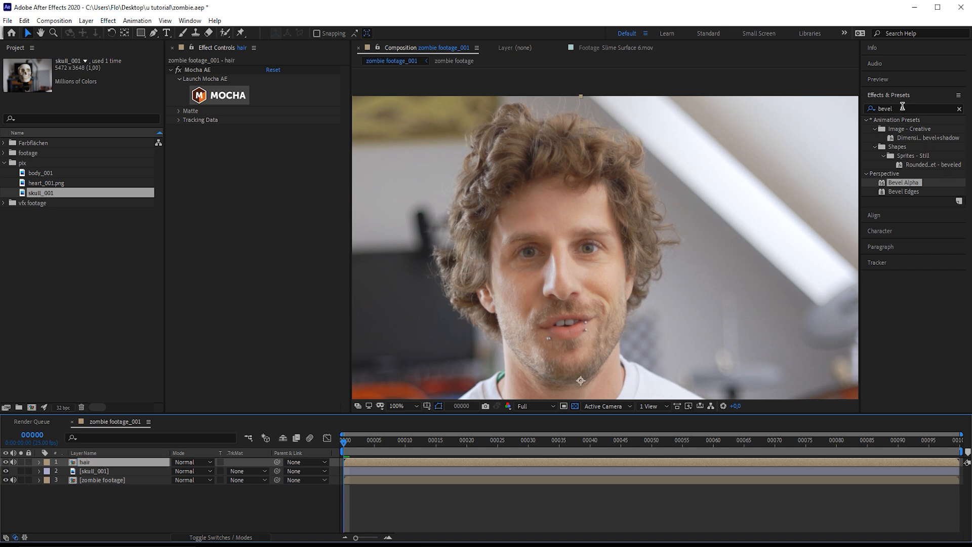
Step: Find the Extract keying effect and apply it to the hair layer
{"action": "left_click_drag", "start_coordinate": [901, 108], "coordinate": [841, 111]}
{"action": "type", "text": "extra"}
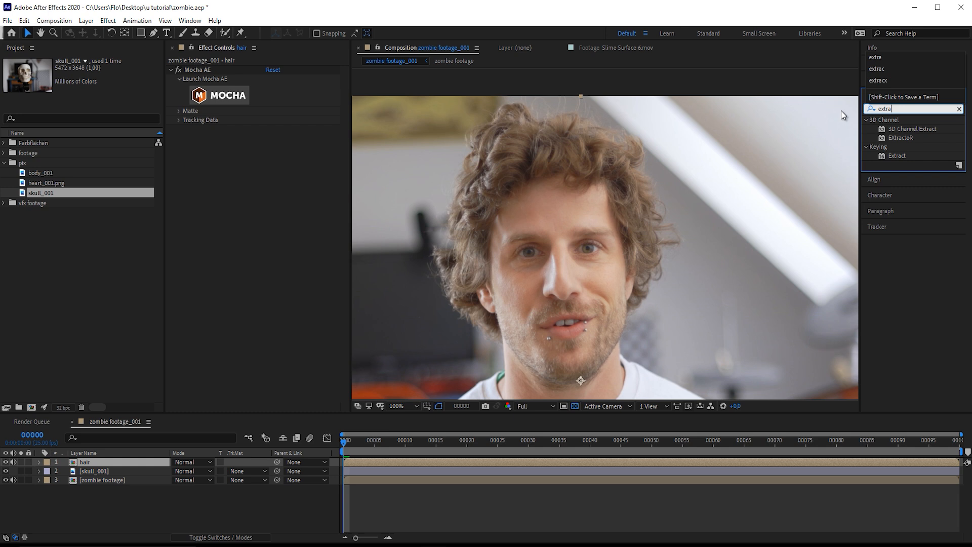
{"action": "left_click_drag", "start_coordinate": [902, 159], "coordinate": [136, 459]}
Step: Key out the hair layer's bright areas with Extract, using White Point 81 and White Softness 35, soloing the layer while adjusting
{"action": "left_click", "coordinate": [21, 462]}
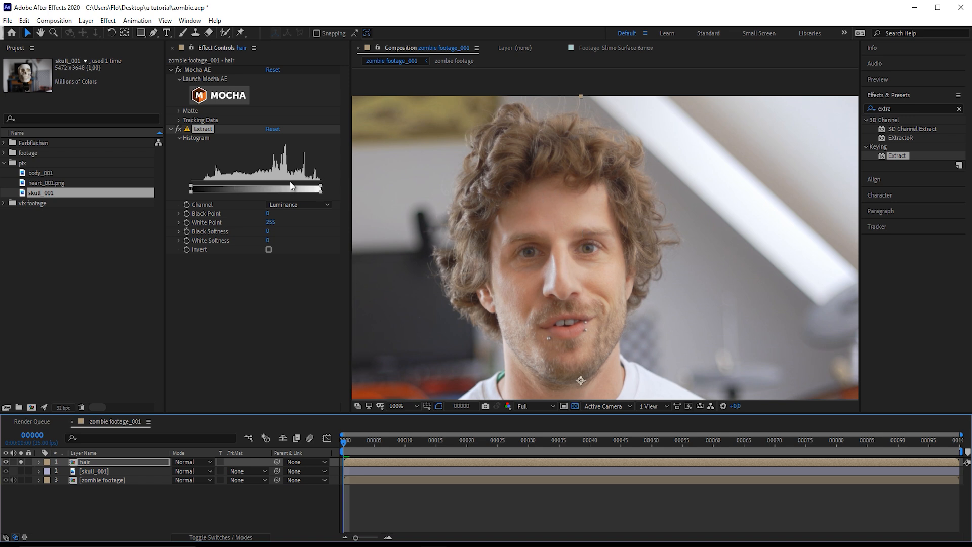
{"action": "left_click_drag", "start_coordinate": [319, 190], "coordinate": [237, 189]}
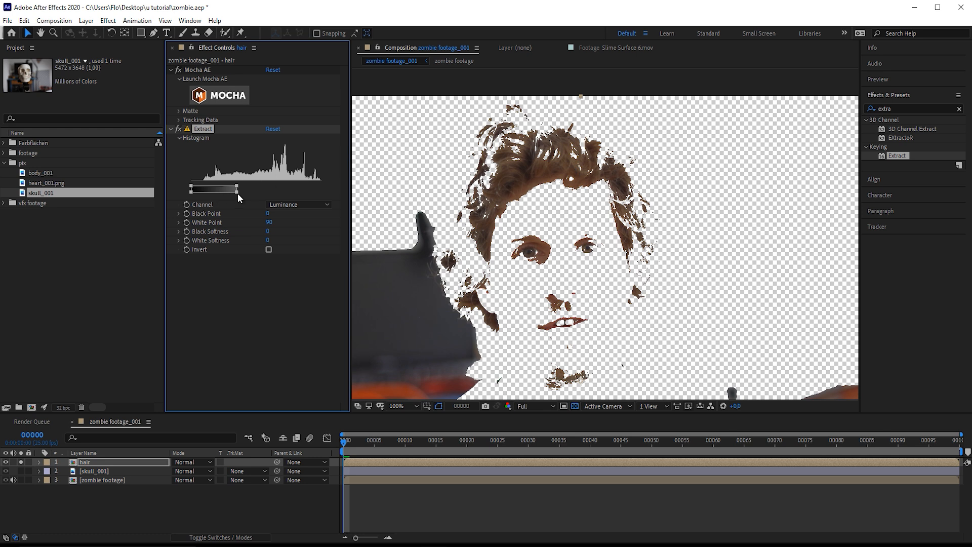
{"action": "left_click_drag", "start_coordinate": [235, 190], "coordinate": [254, 190]}
{"action": "left_click", "coordinate": [21, 462]}
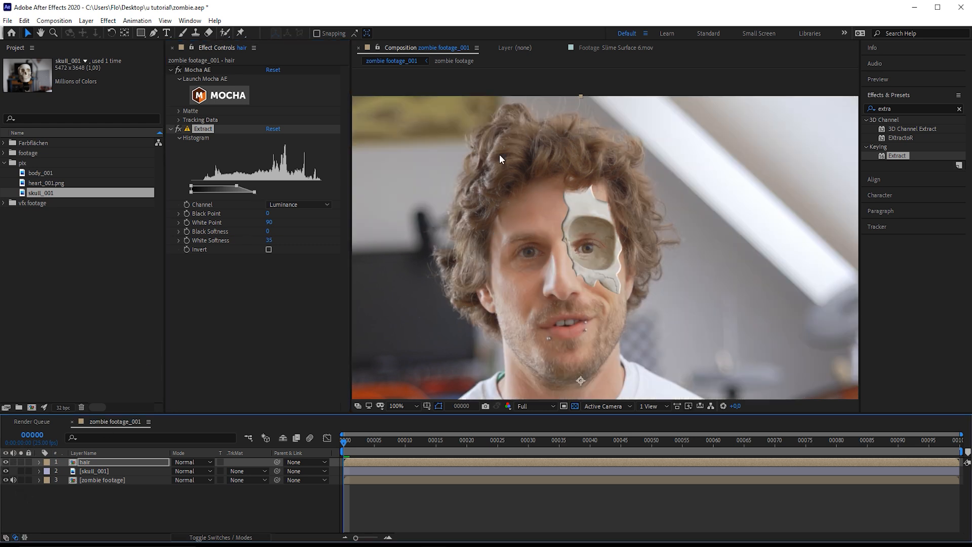
{"action": "left_click_drag", "start_coordinate": [254, 191], "coordinate": [250, 192]}
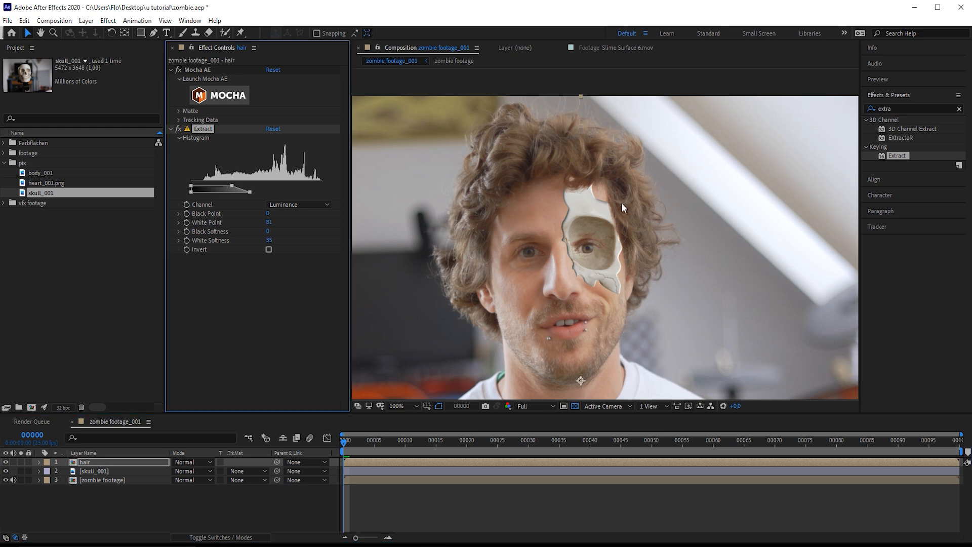
Step: Extend the skull_001 mask outward at the forehead so the bone reaches under the hair
{"action": "left_click", "coordinate": [96, 471]}
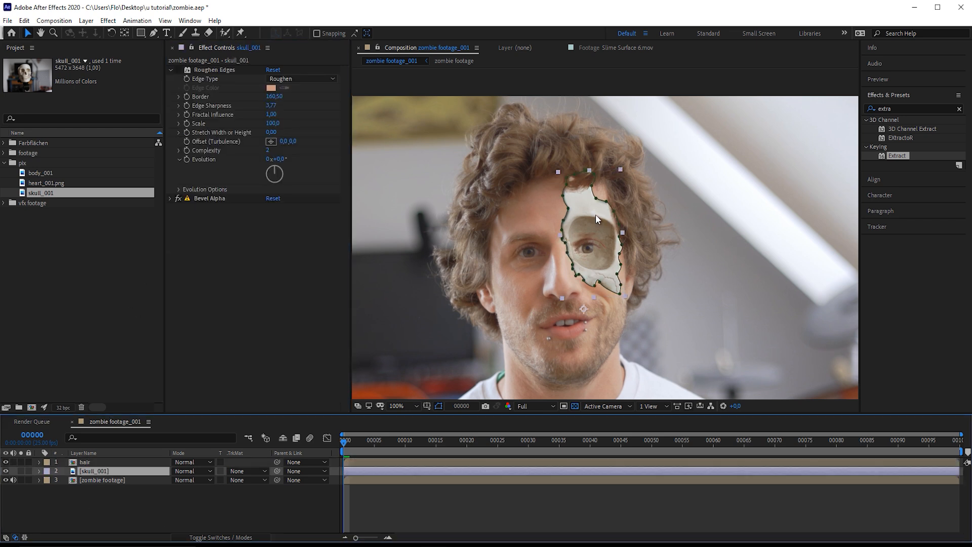
{"action": "left_click", "coordinate": [776, 503]}
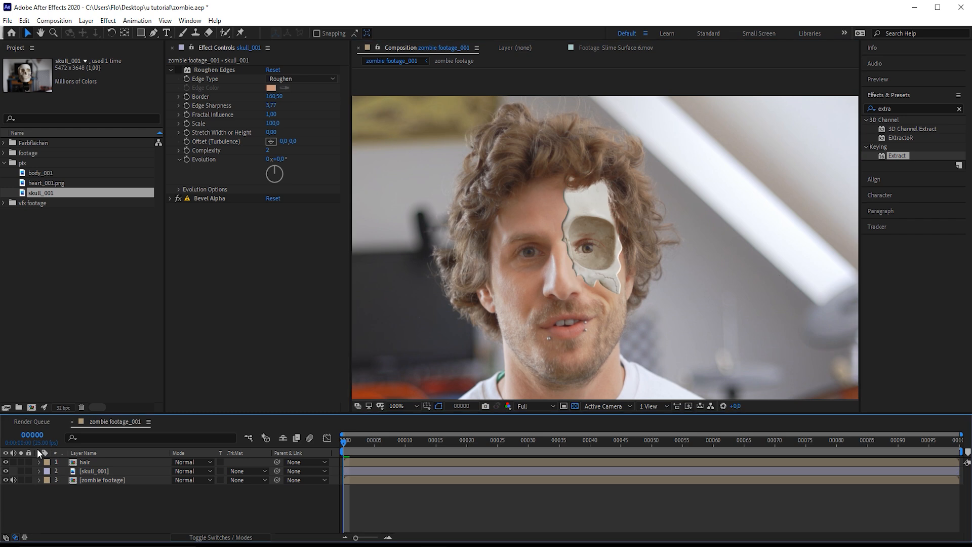
Step: Cut the eye out of the hair layer with an elliptical mask drawn over the eye socket
{"action": "left_click", "coordinate": [21, 462]}
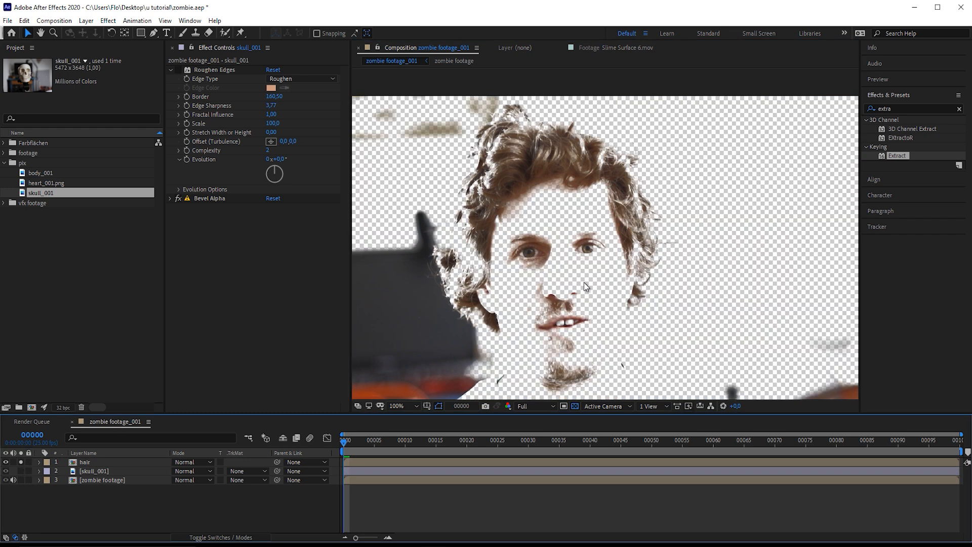
{"action": "left_click", "coordinate": [21, 461]}
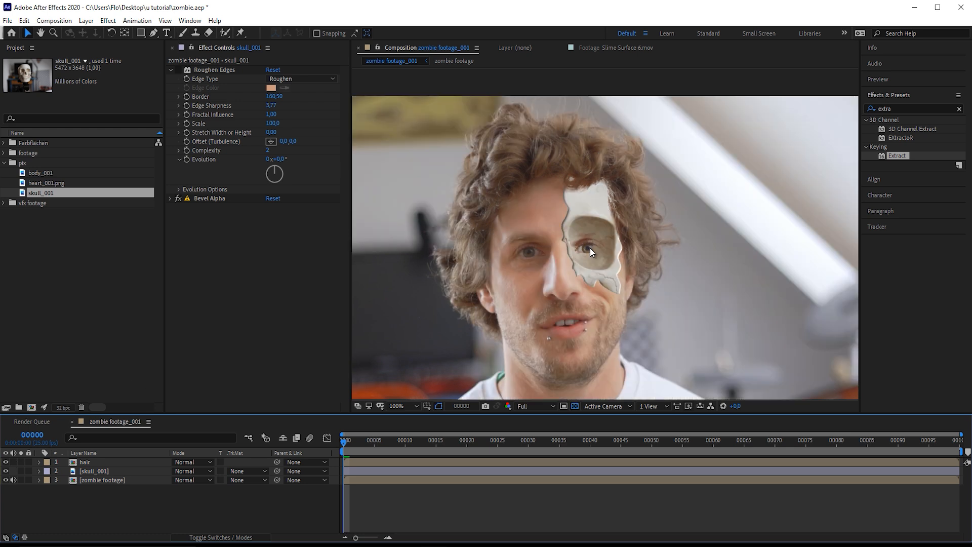
{"action": "left_click", "coordinate": [86, 462]}
{"action": "left_click", "coordinate": [141, 33]}
{"action": "left_click_drag", "start_coordinate": [142, 34], "coordinate": [197, 59]}
{"action": "left_click_drag", "start_coordinate": [600, 255], "coordinate": [610, 266]}
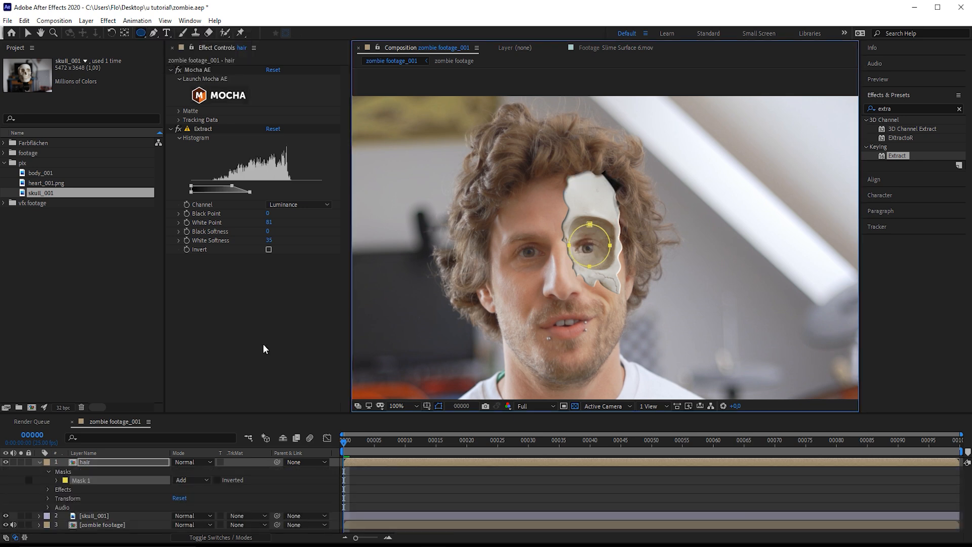
{"action": "left_click", "coordinate": [195, 480]}
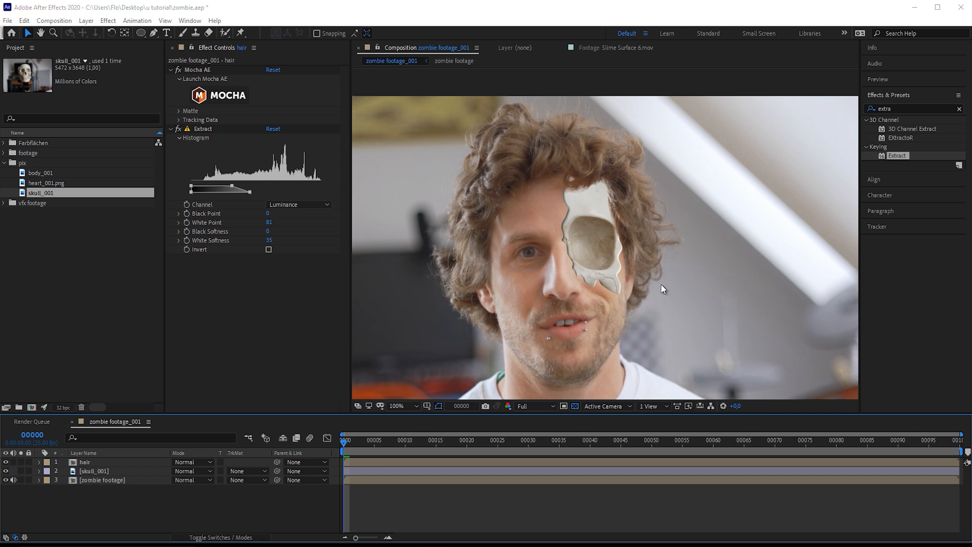
Step: Create a red solid and apply Fractal Noise to it with Add blending, Contrast 126, Brightness -18, Complexity 5.4 and Opacity 77%
{"action": "key", "text": "ctrl+y"}
{"action": "left_click", "coordinate": [110, 186]}
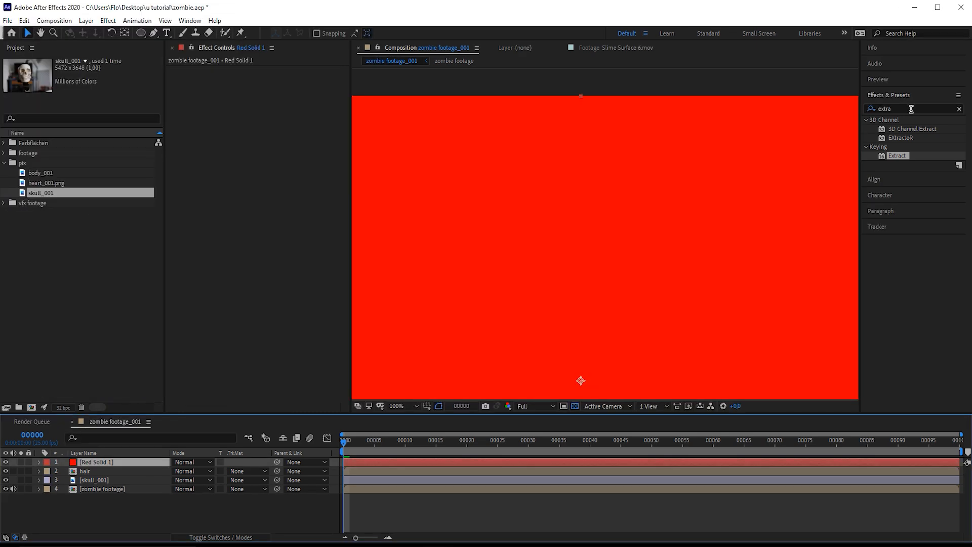
{"action": "left_click", "coordinate": [911, 108]}
{"action": "type", "text": "frac"}
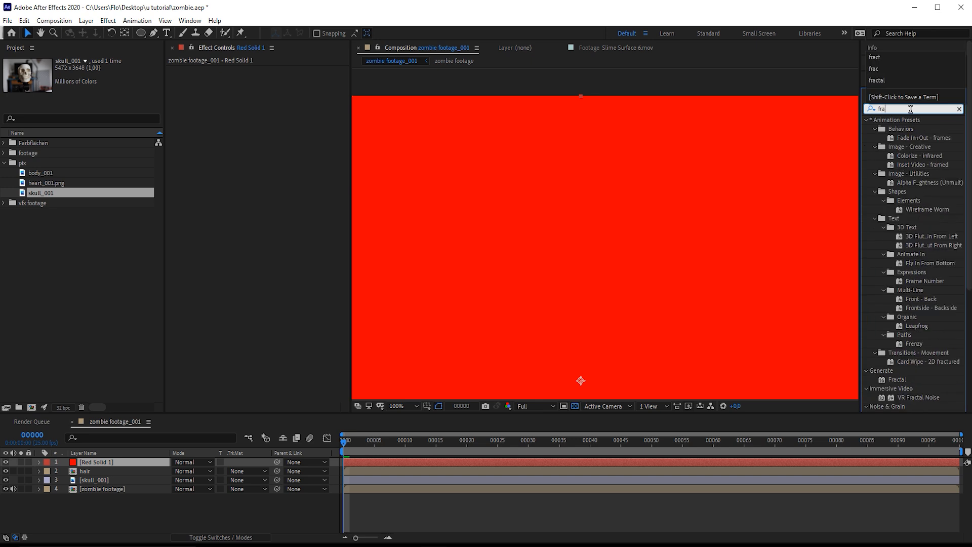
{"action": "double_click", "coordinate": [914, 191]}
{"action": "left_click", "coordinate": [299, 207]}
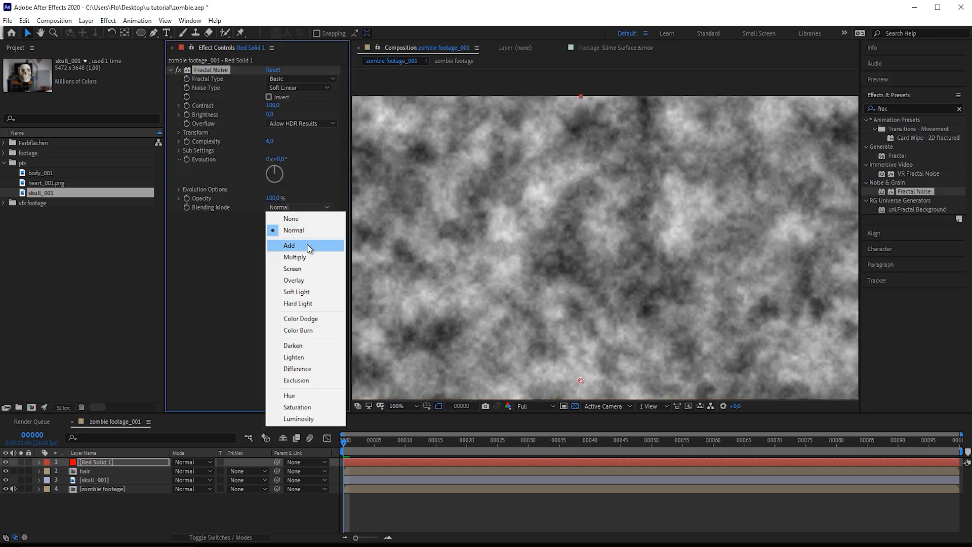
{"action": "left_click", "coordinate": [303, 245]}
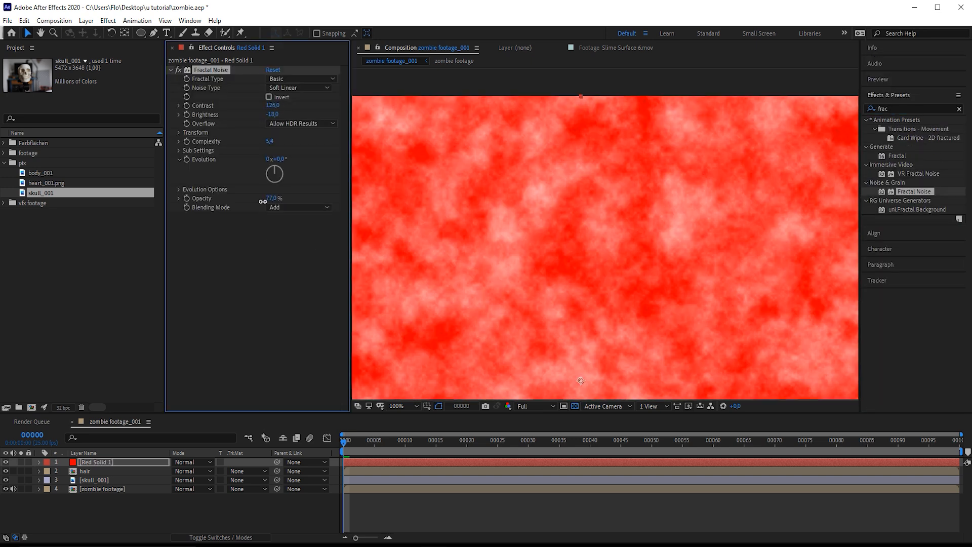
Step: Hide the red solid, move it beneath the hair layer, and place a duplicate of skull_001 directly above it
{"action": "left_click", "coordinate": [7, 462]}
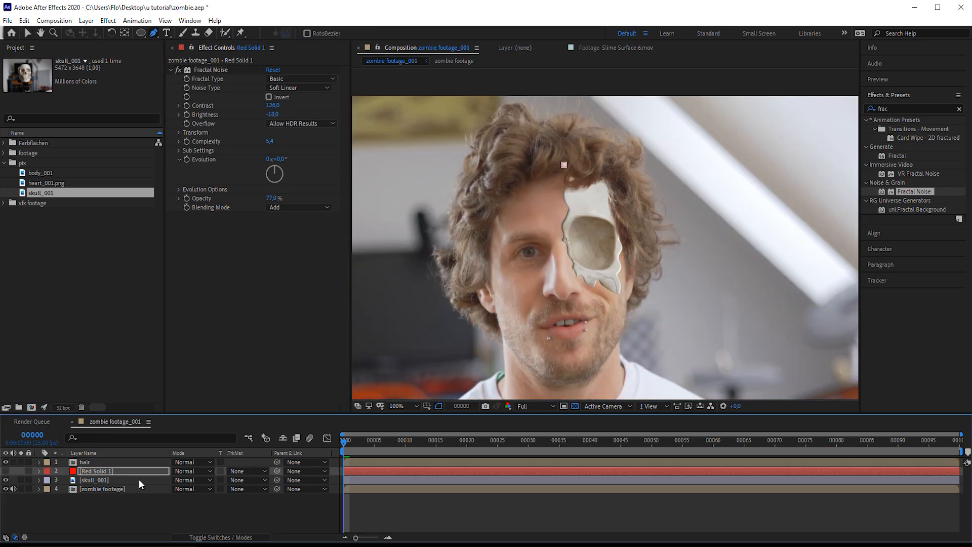
{"action": "left_click", "coordinate": [90, 480]}
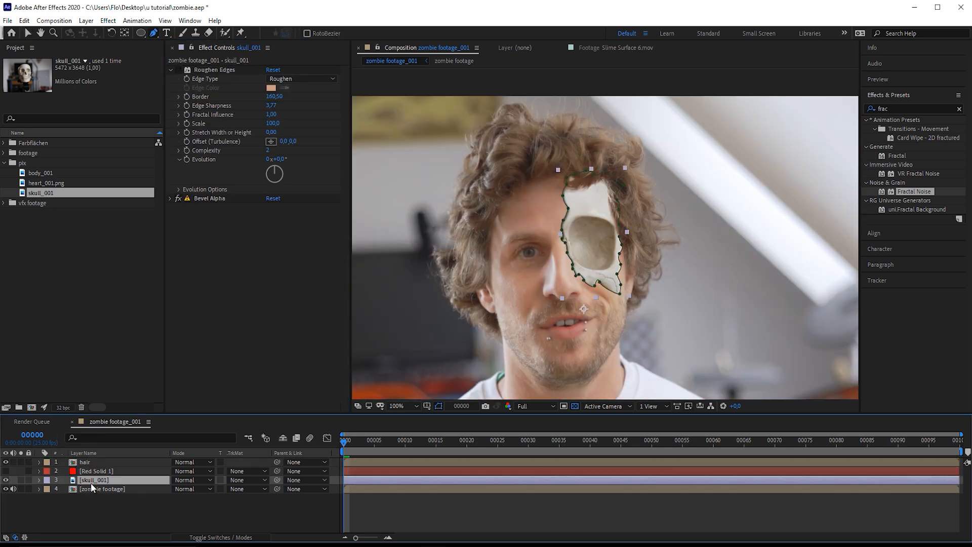
{"action": "key", "text": "ctrl+d"}
{"action": "left_click_drag", "start_coordinate": [88, 481], "coordinate": [99, 472]}
{"action": "left_click", "coordinate": [96, 479]}
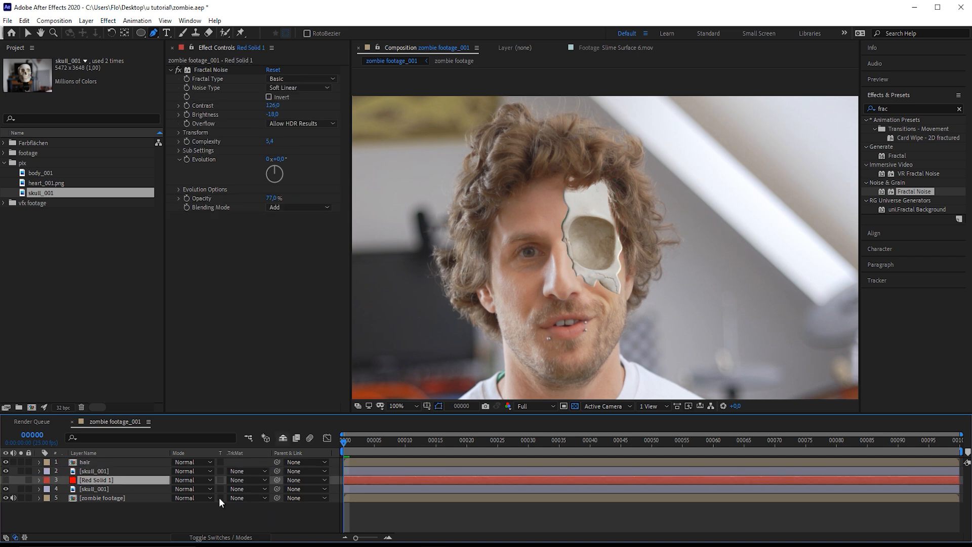
Step: Use the skull_001 copy as the red solid's alpha matte and set its Fractal Noise to Contrast 232, Brightness 35 and Complexity 7.1
{"action": "left_click", "coordinate": [236, 481]}
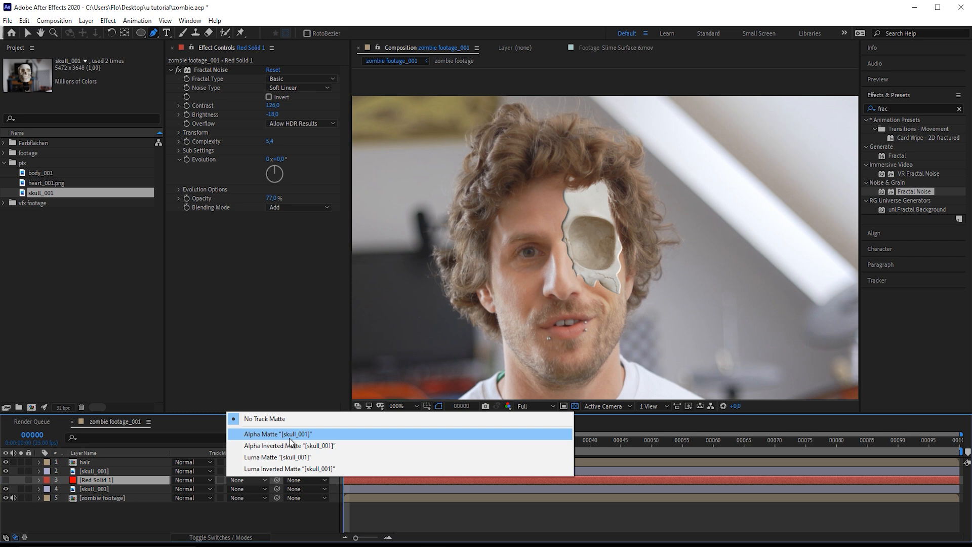
{"action": "left_click", "coordinate": [290, 437]}
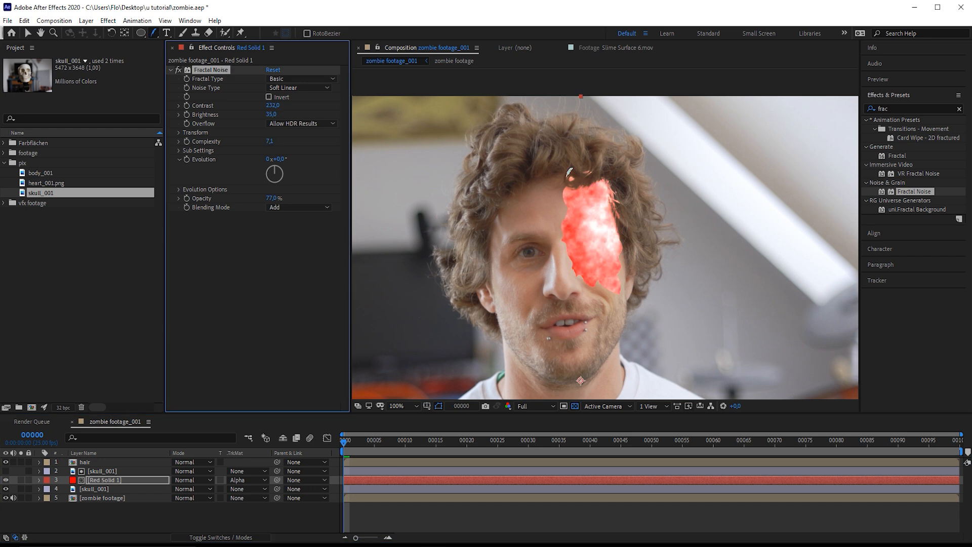
Step: Draw a closed curved mask on the red solid around the skull's sides and lower edge, leaving out the forehead bone and eye socket
{"action": "left_click", "coordinate": [566, 170]}
{"action": "left_click_drag", "start_coordinate": [554, 203], "coordinate": [553, 214]}
{"action": "left_click_drag", "start_coordinate": [557, 261], "coordinate": [559, 270]}
{"action": "left_click_drag", "start_coordinate": [616, 307], "coordinate": [632, 308]}
{"action": "left_click_drag", "start_coordinate": [633, 273], "coordinate": [632, 259]}
{"action": "left_click_drag", "start_coordinate": [627, 207], "coordinate": [623, 194]}
{"action": "left_click_drag", "start_coordinate": [612, 175], "coordinate": [601, 200]}
{"action": "left_click", "coordinate": [609, 277]}
{"action": "mouse_move", "coordinate": [611, 246]}
{"action": "left_mouse_down"}
{"action": "mouse_move", "coordinate": [611, 257]}
{"action": "mouse_move", "coordinate": [584, 262]}
{"action": "left_mouse_up"}
{"action": "left_click_drag", "start_coordinate": [579, 242], "coordinate": [578, 201]}
{"action": "left_click", "coordinate": [577, 179]}
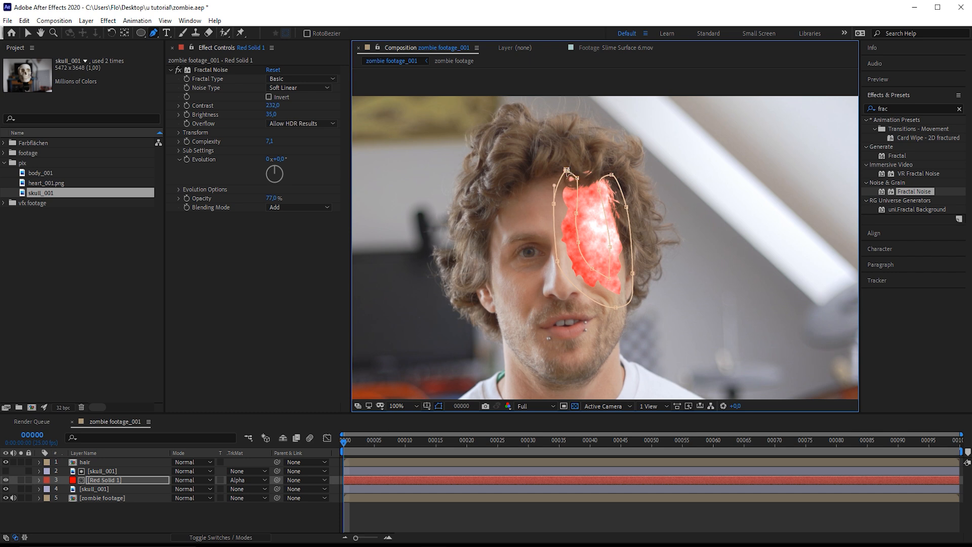
{"action": "left_click", "coordinate": [567, 171]}
Step: Feather the red solid's mask by 44 pixels and lower the layer's opacity
{"action": "key", "text": "f"}
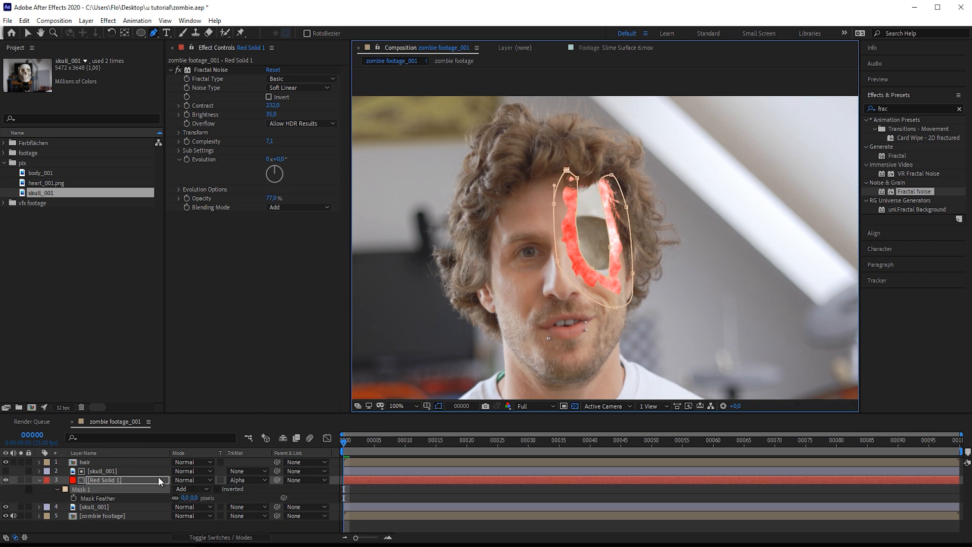
{"action": "left_click_drag", "start_coordinate": [195, 498], "coordinate": [219, 497]}
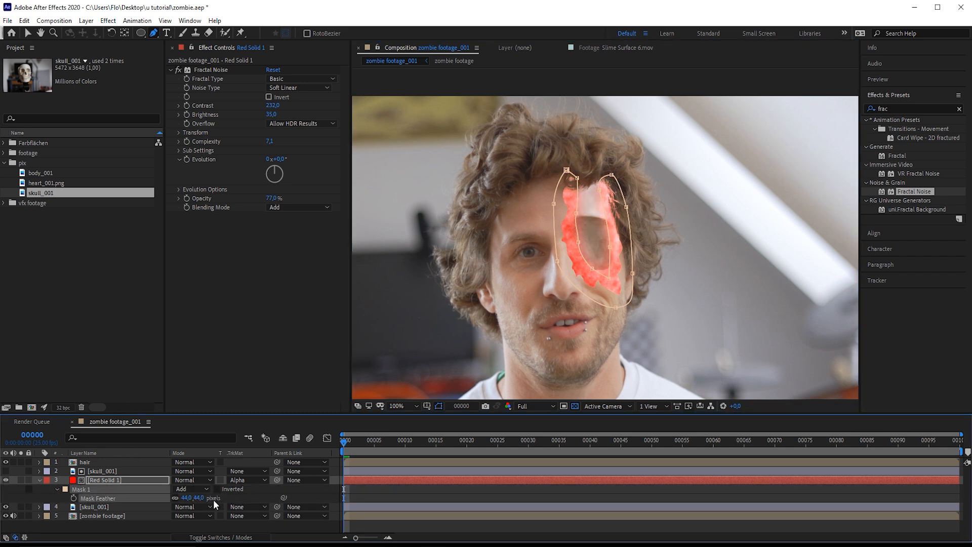
{"action": "key", "text": "t"}
{"action": "left_click_drag", "start_coordinate": [174, 490], "coordinate": [167, 490]}
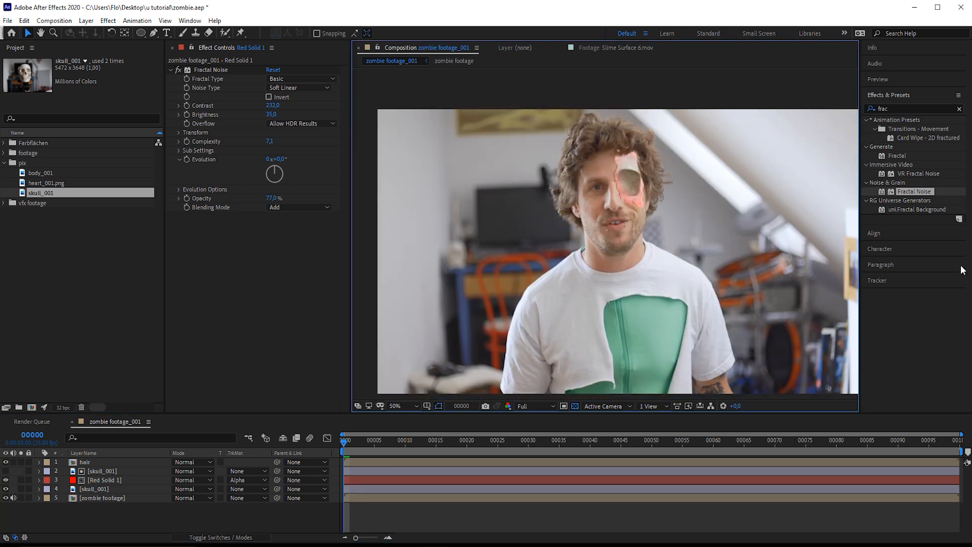
Step: Apply Levels with Input Black 0.2471 to the lower skull_001 layer and set the preview resolution to Half
{"action": "double_click", "coordinate": [903, 107]}
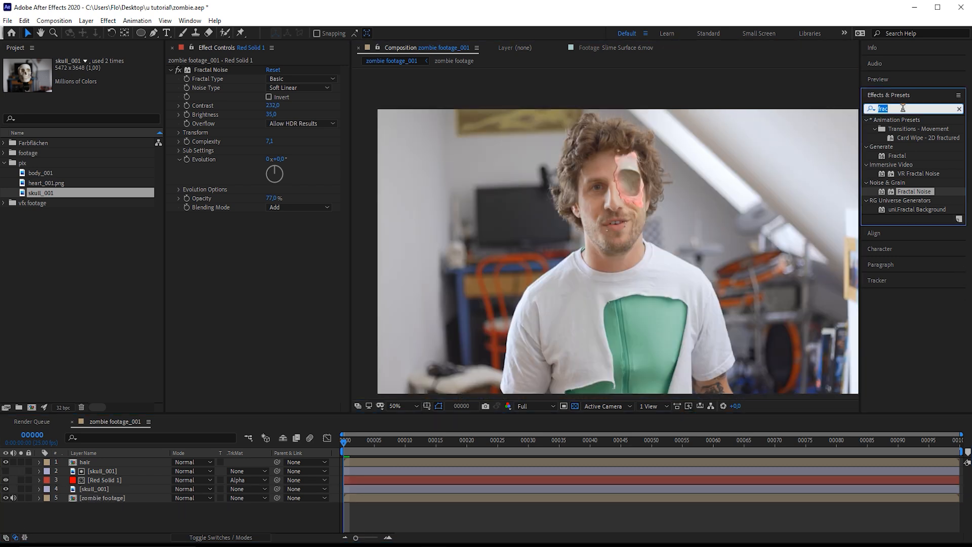
{"action": "type", "text": "level"}
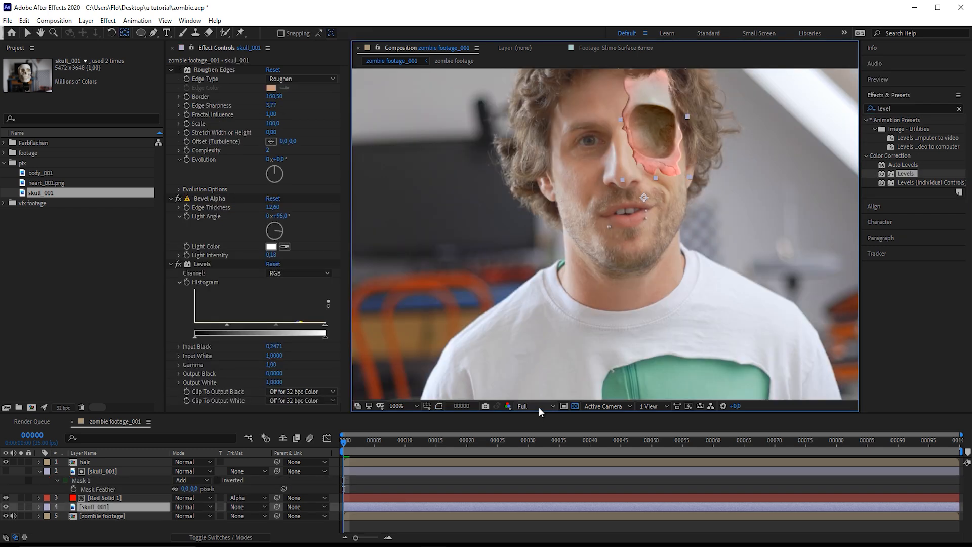
{"action": "left_click", "coordinate": [539, 407]}
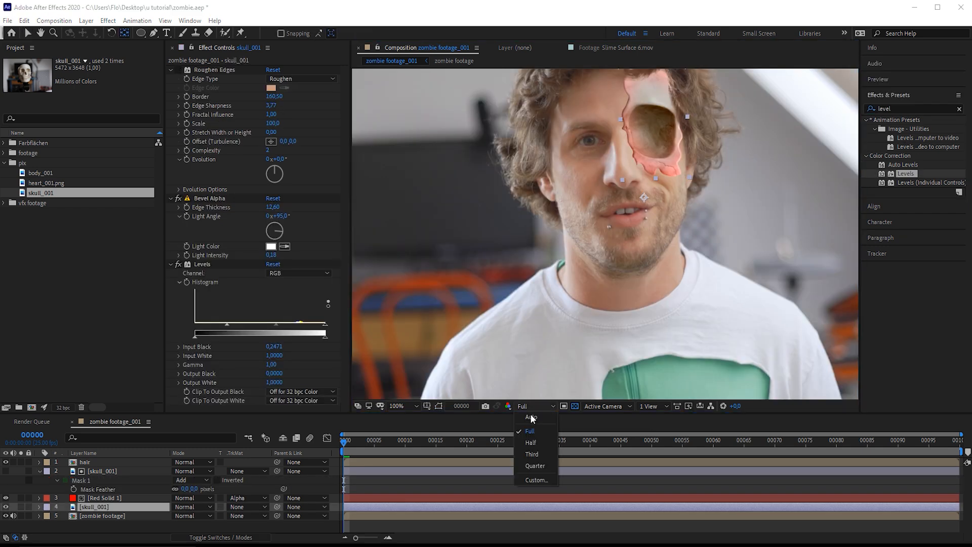
{"action": "left_click", "coordinate": [534, 443]}
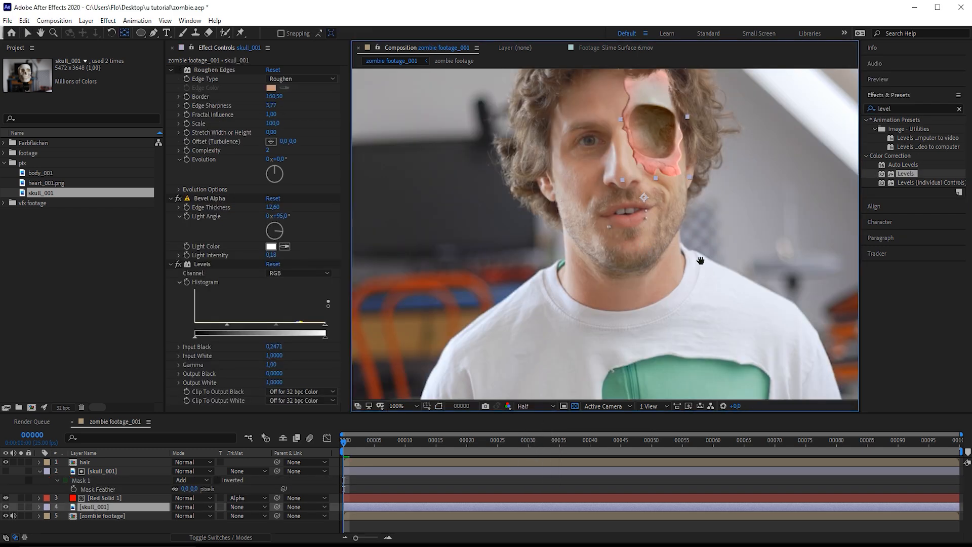
Step: Set the lower skull_001 layer's Roughen Edges to Rusty Color with Border 35.80, Edge Sharpness 1.00 and Complexity 7
{"action": "scroll", "coordinate": [704, 266], "scroll_direction": "down", "scroll_amount": 2}
{"action": "mouse_move", "coordinate": [703, 265]}
{"action": "left_mouse_down"}
{"action": "mouse_move", "coordinate": [701, 287]}
{"action": "mouse_move", "coordinate": [692, 277]}
{"action": "left_mouse_up"}
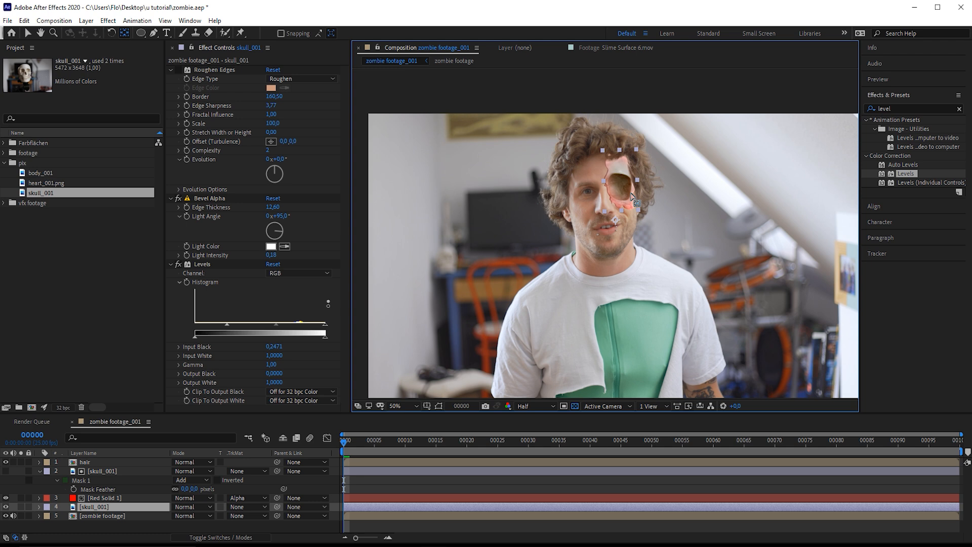
{"action": "left_click_drag", "start_coordinate": [626, 195], "coordinate": [615, 184]}
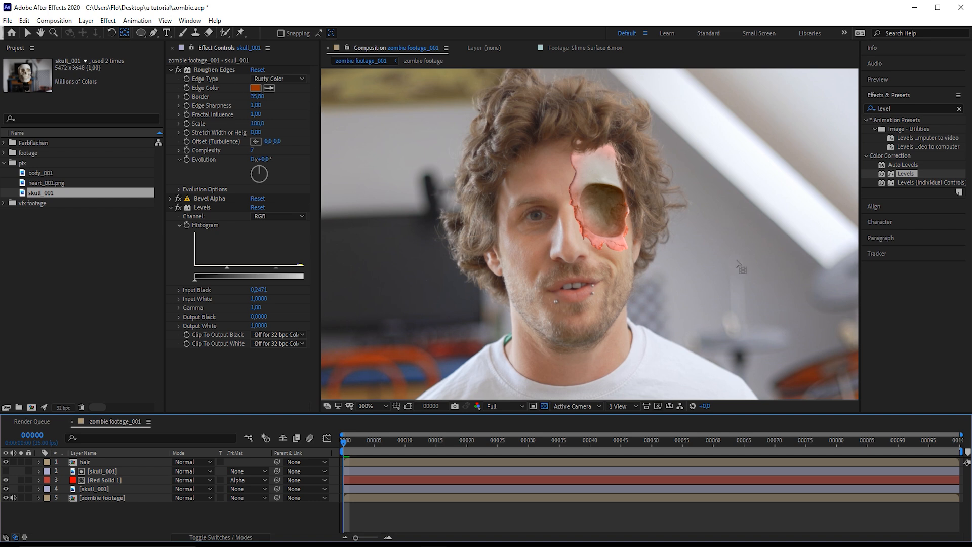
{"action": "key", "text": "period"}
{"action": "key", "text": "comma"}
{"action": "scroll", "coordinate": [674, 283], "scroll_direction": "down", "scroll_amount": 2}
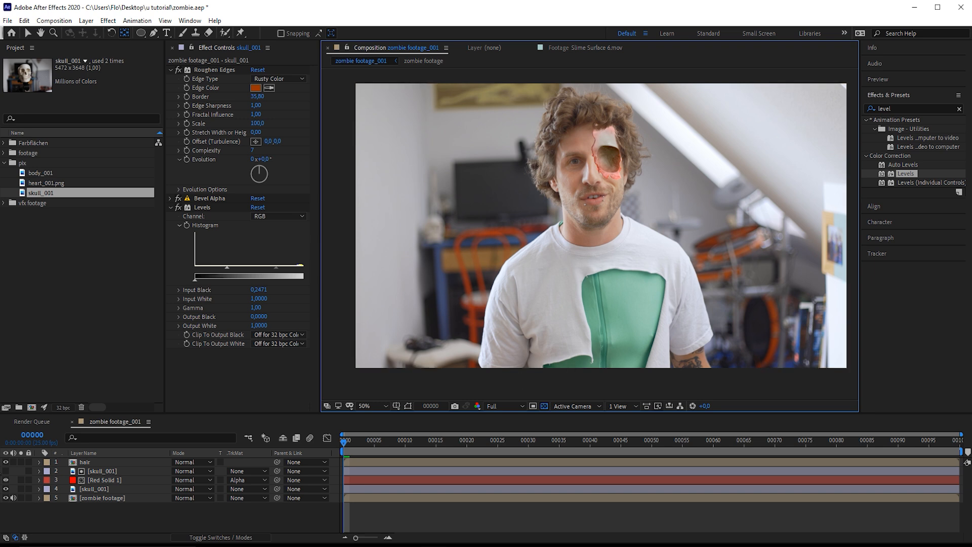
Step: Check the zombie footage layer's scale and the resolution of the source clip zombie footage_001.mp4
{"action": "left_click", "coordinate": [106, 499]}
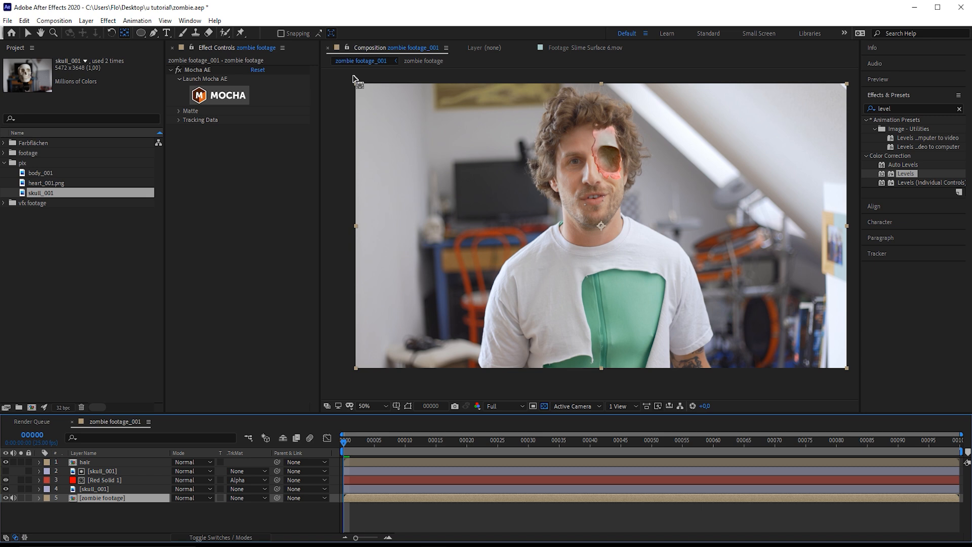
{"action": "left_click_drag", "start_coordinate": [791, 282], "coordinate": [775, 282]}
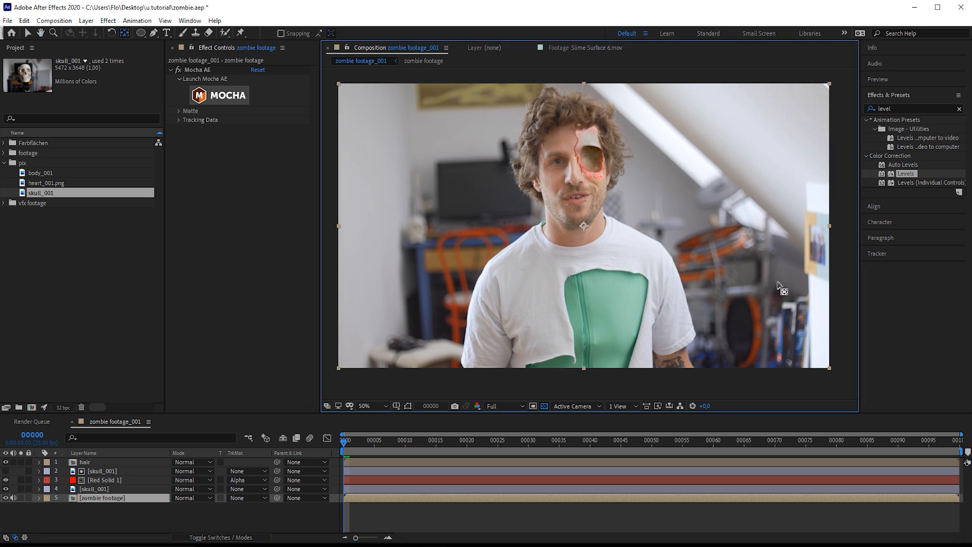
{"action": "left_click", "coordinate": [111, 499]}
{"action": "key", "text": "s"}
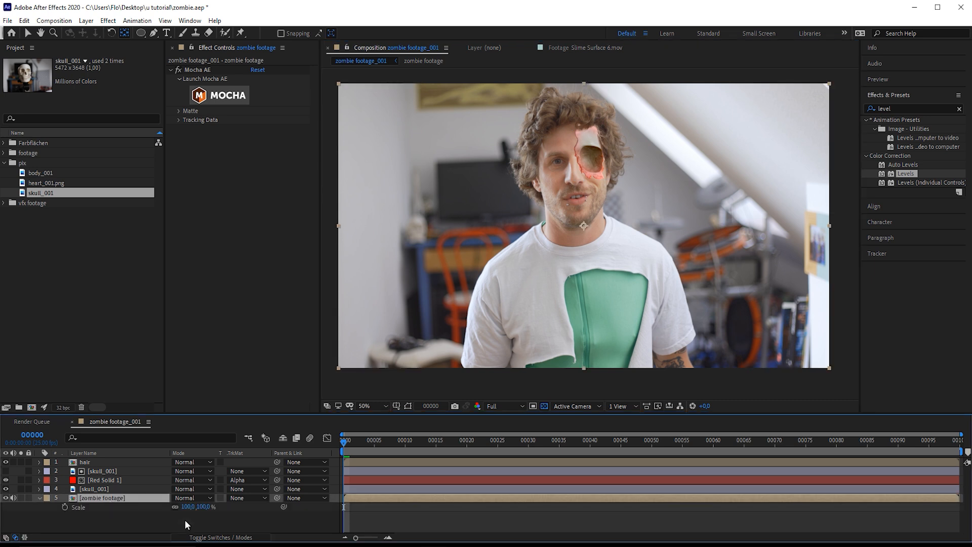
{"action": "left_click", "coordinate": [39, 499]}
{"action": "key", "text": "v"}
{"action": "left_click", "coordinate": [3, 152]}
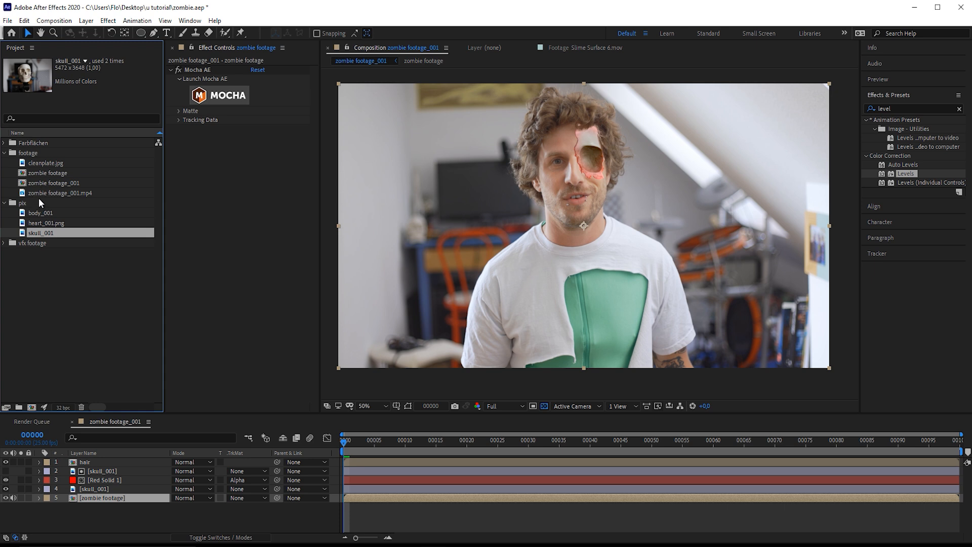
{"action": "left_click", "coordinate": [44, 192]}
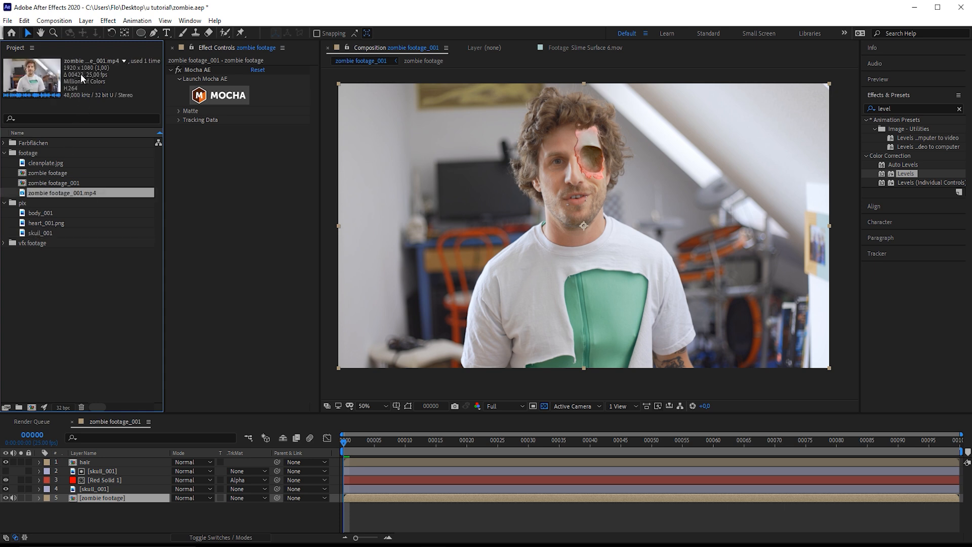
Step: Check the size and frame rate in the zombie footage_001 composition settings, leaving them unaltered
{"action": "left_click", "coordinate": [54, 20]}
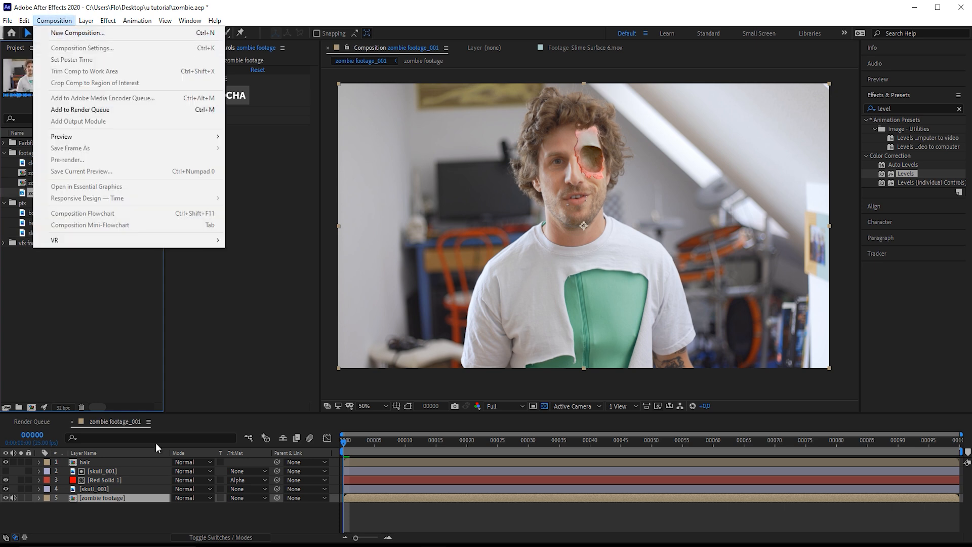
{"action": "left_click", "coordinate": [257, 524]}
{"action": "left_click", "coordinate": [55, 20]}
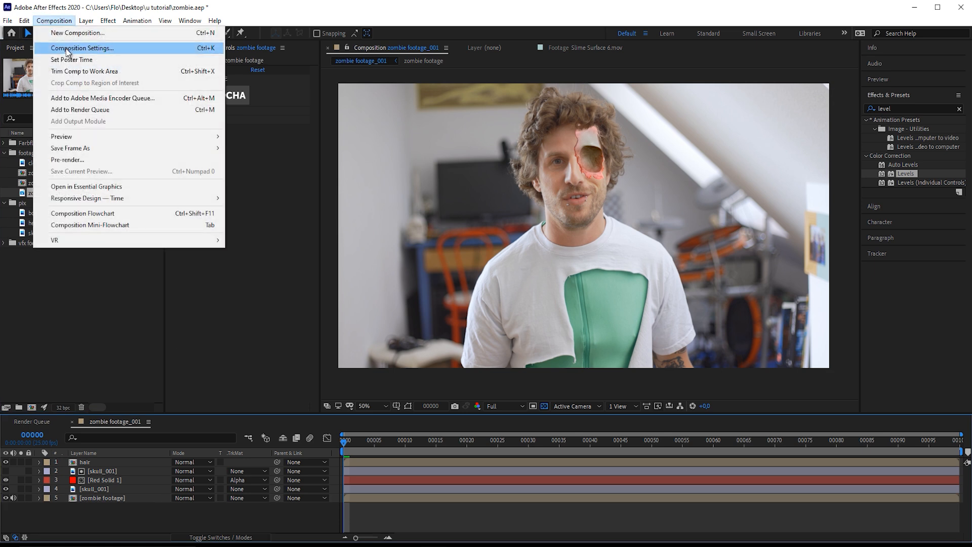
{"action": "left_click", "coordinate": [82, 47]}
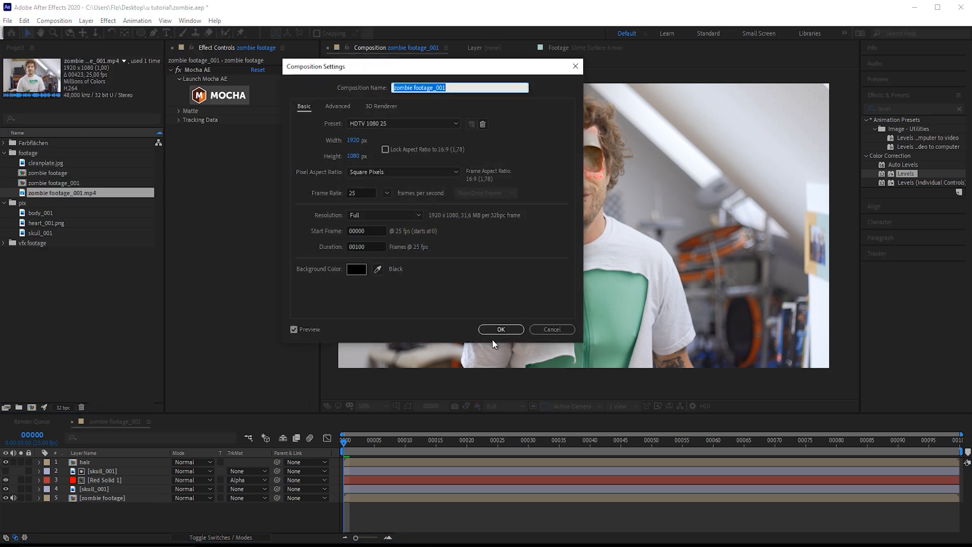
{"action": "left_click", "coordinate": [552, 329]}
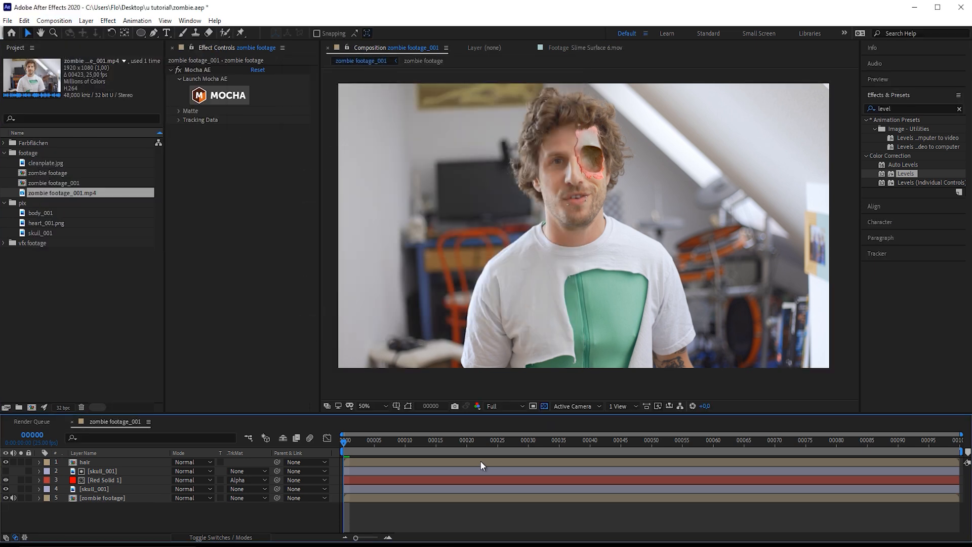
Step: Pre-compose both skull_001 layers and Red Solid 1 into a composition named Skull, leaving the Skull layer unsoloed
{"action": "left_click", "coordinate": [99, 489]}
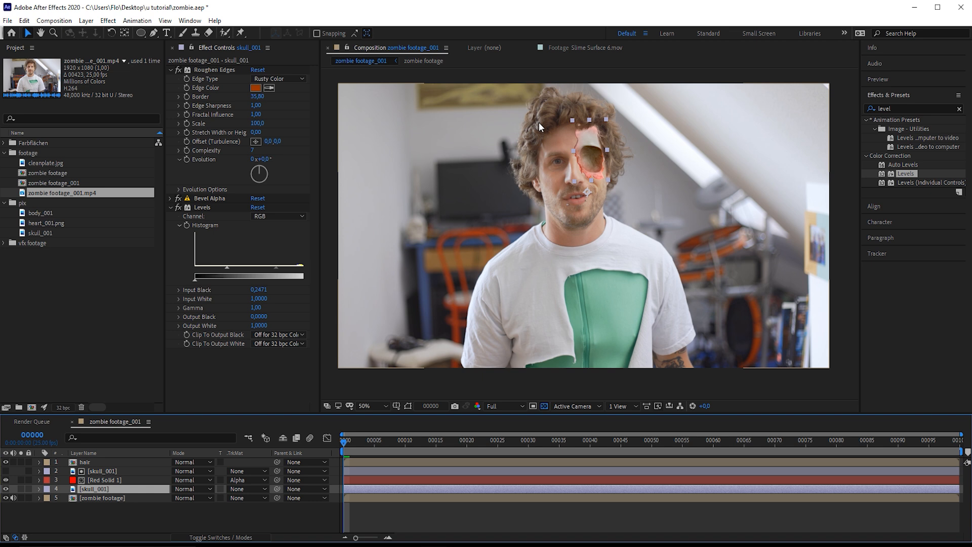
{"action": "left_click", "coordinate": [94, 472], "text": "ctrl"}
{"action": "left_click", "coordinate": [100, 481], "text": "ctrl"}
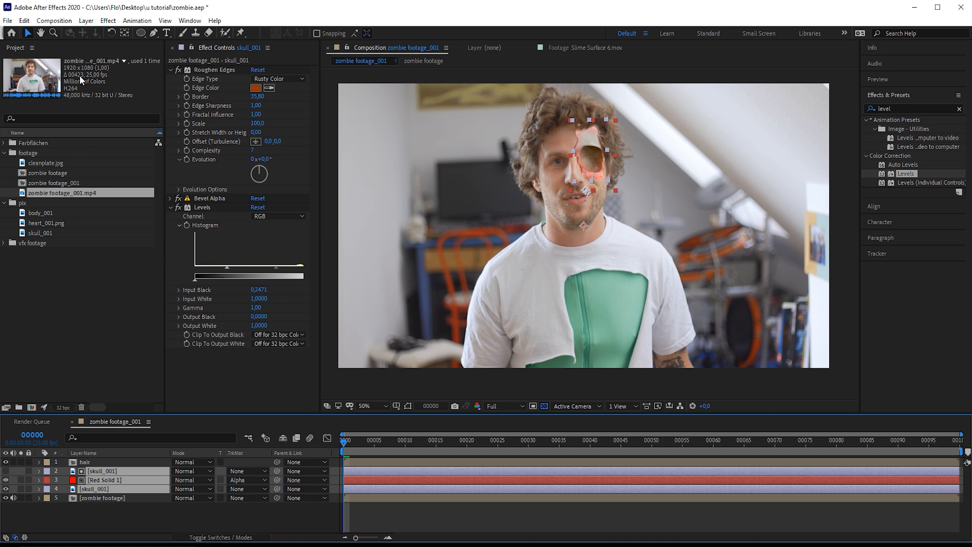
{"action": "left_click", "coordinate": [85, 21]}
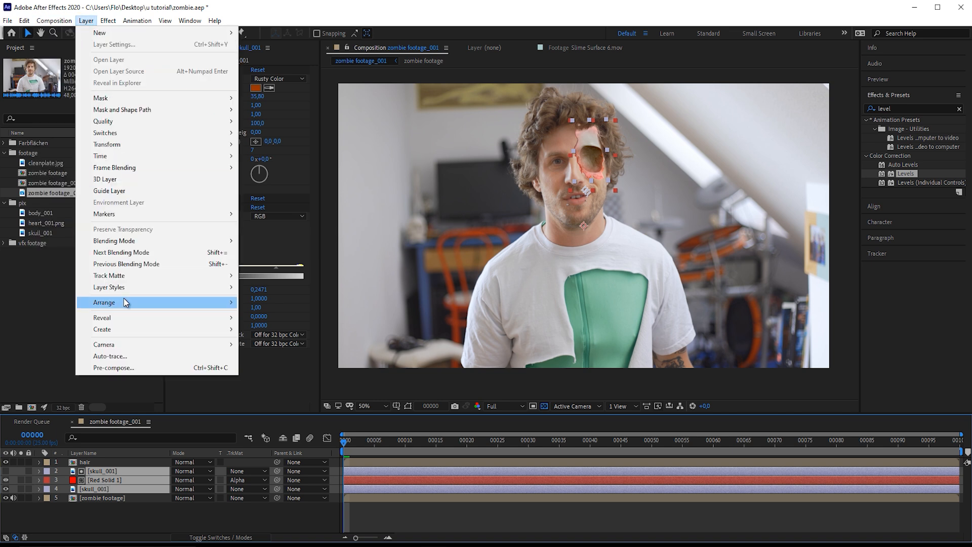
{"action": "left_click", "coordinate": [135, 368]}
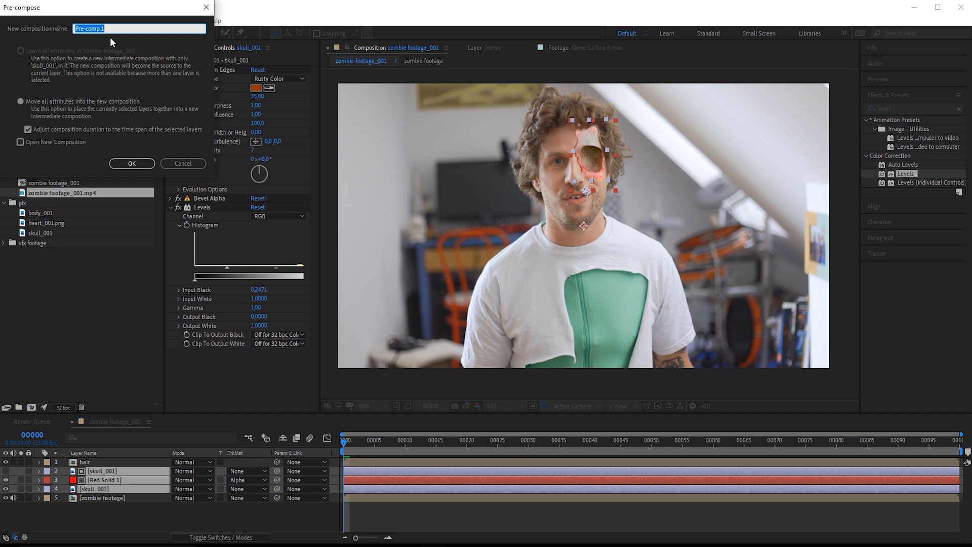
{"action": "type", "text": "Skull"}
{"action": "left_click", "coordinate": [126, 166]}
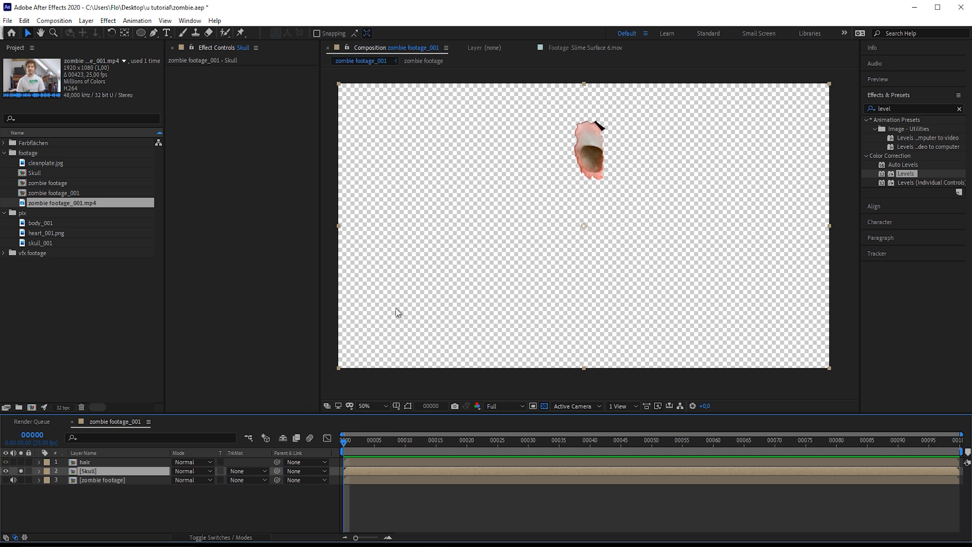
{"action": "left_click", "coordinate": [20, 471]}
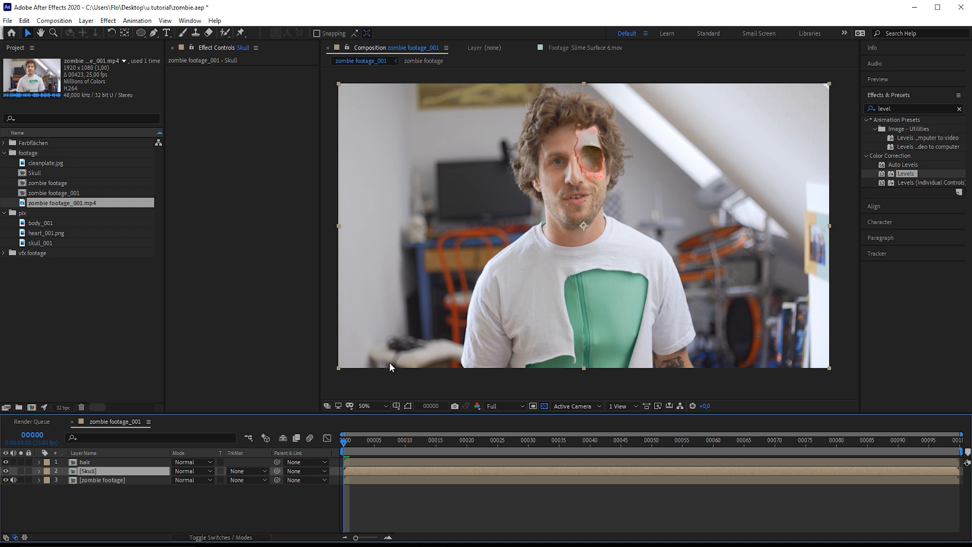
Step: Show the Head layer's planar surface in the zombie footage's Mocha track and align it to the full frame, closing Mocha
{"action": "left_click", "coordinate": [99, 481]}
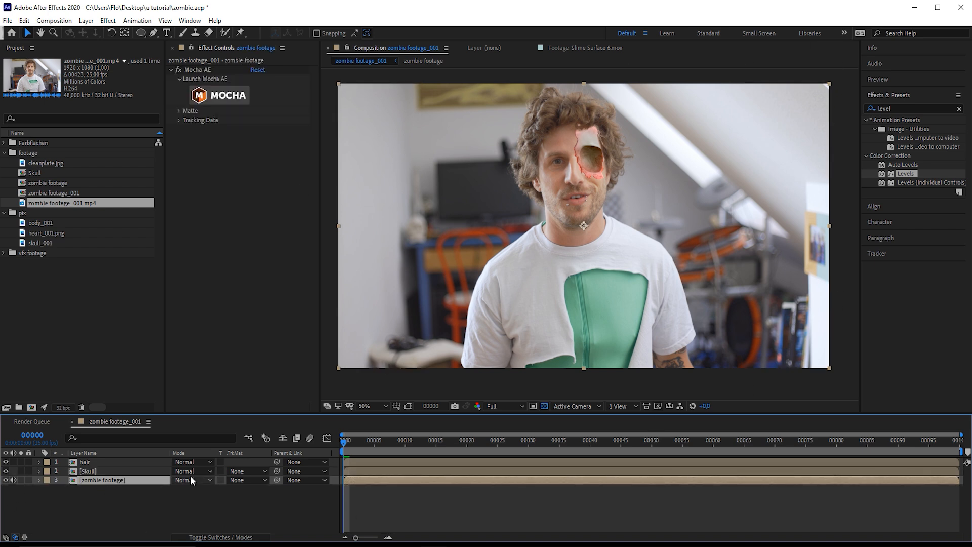
{"action": "left_click", "coordinate": [100, 472]}
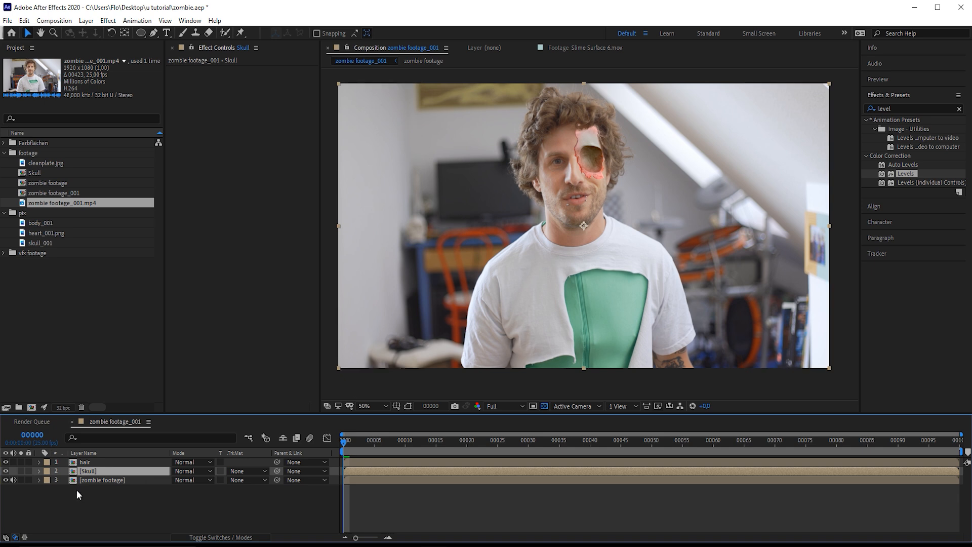
{"action": "left_click", "coordinate": [91, 481]}
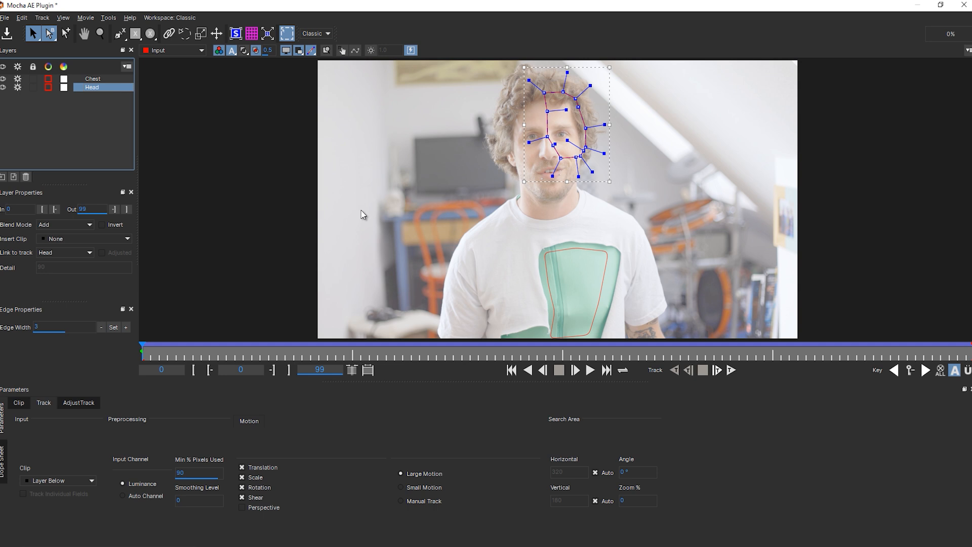
{"action": "left_click", "coordinate": [238, 37]}
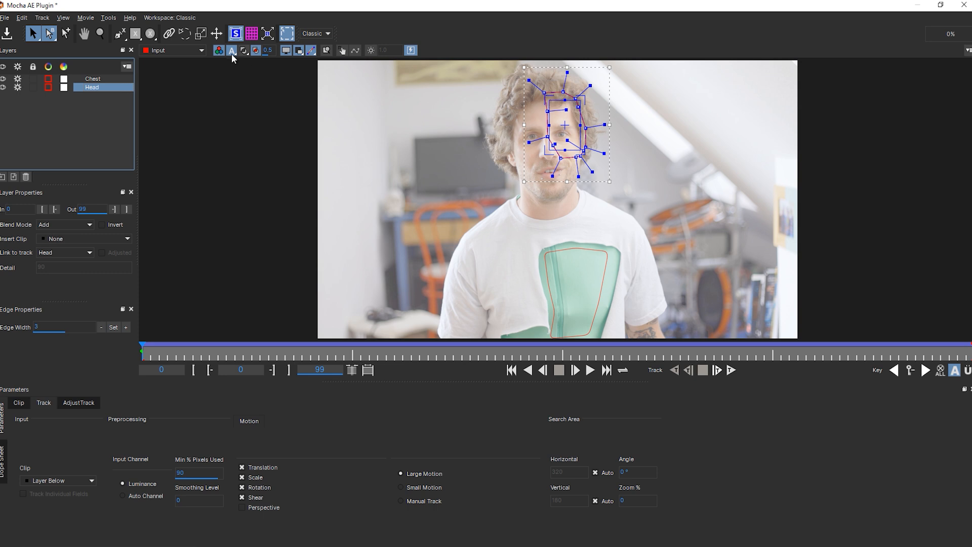
{"action": "left_click", "coordinate": [268, 34]}
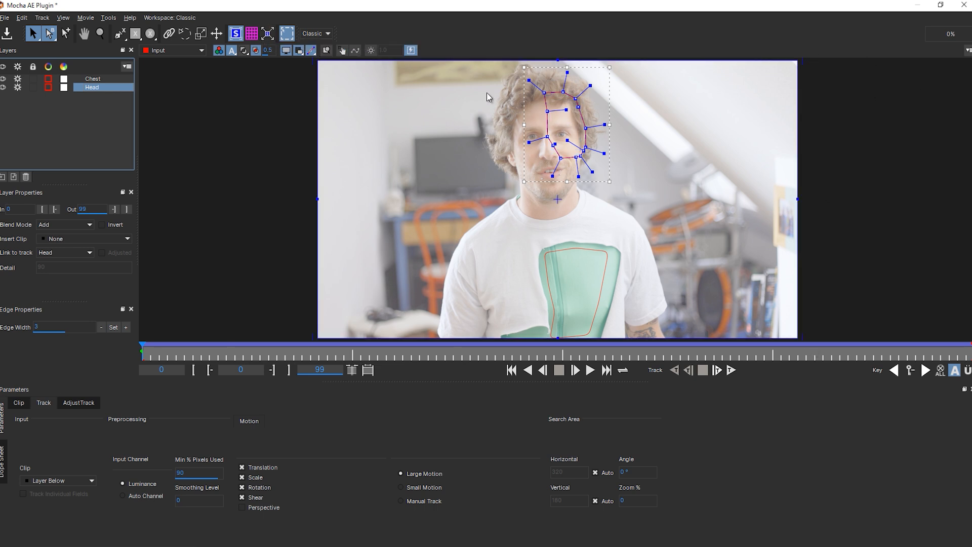
{"action": "left_click", "coordinate": [963, 5]}
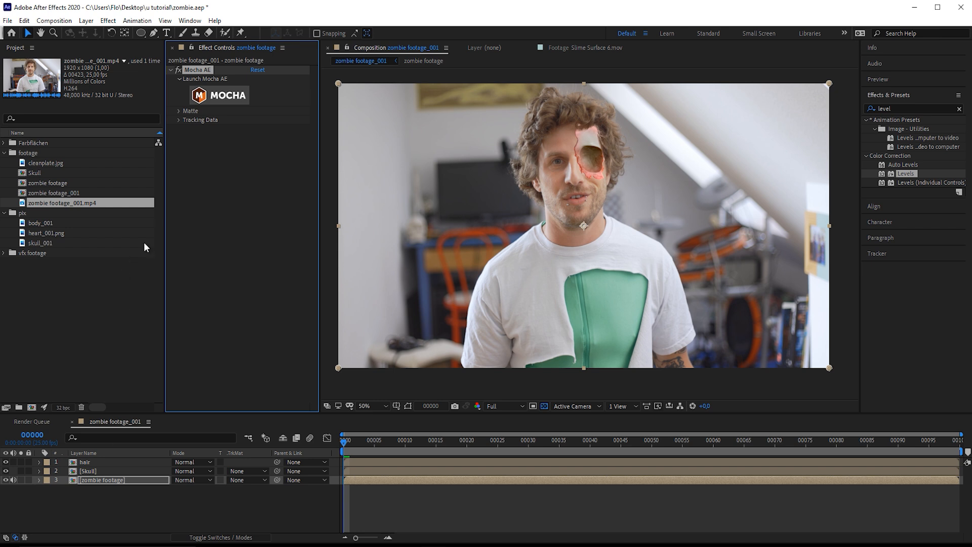
Step: Create Mocha tracking data on the zombie footage layer from the Head track layer
{"action": "left_click", "coordinate": [178, 120]}
{"action": "left_click", "coordinate": [272, 128]}
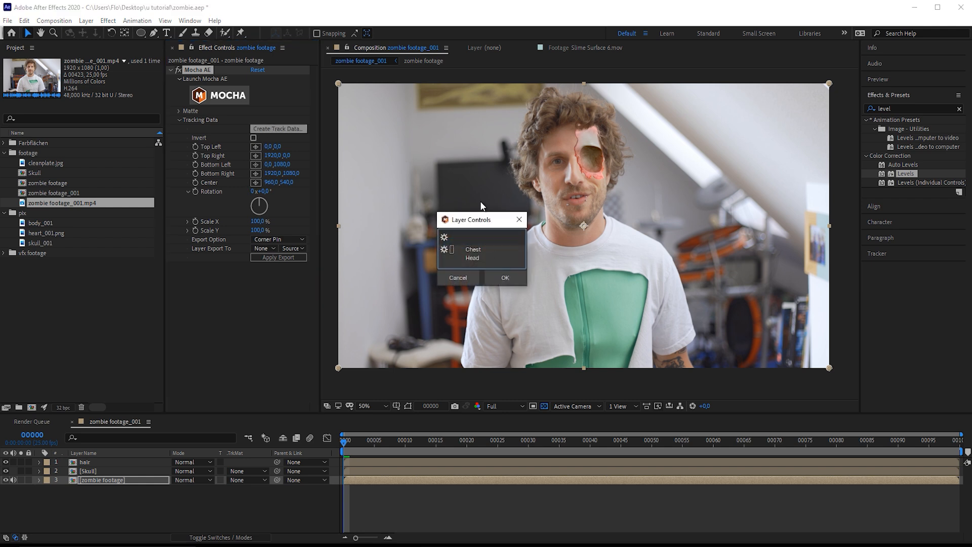
{"action": "left_click_drag", "start_coordinate": [487, 221], "coordinate": [427, 176]}
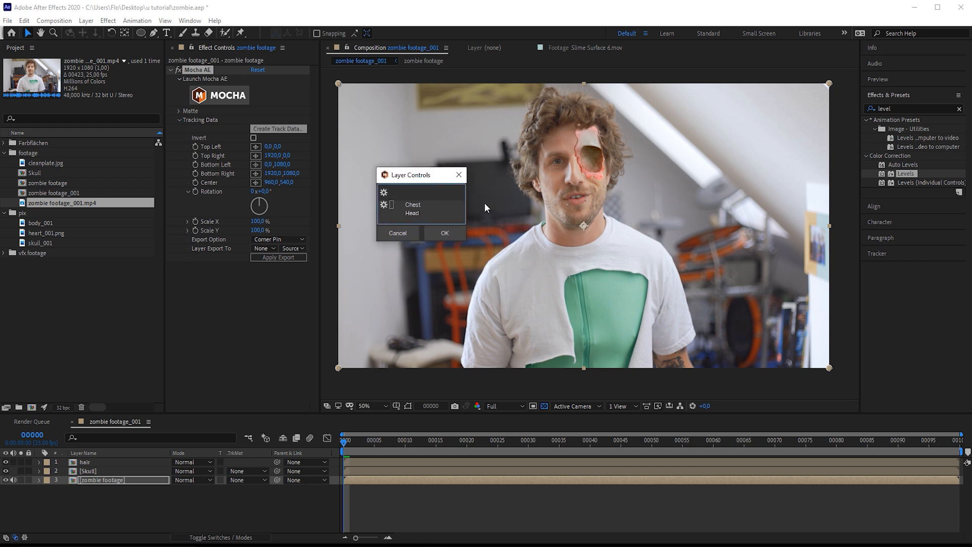
{"action": "left_click", "coordinate": [416, 212]}
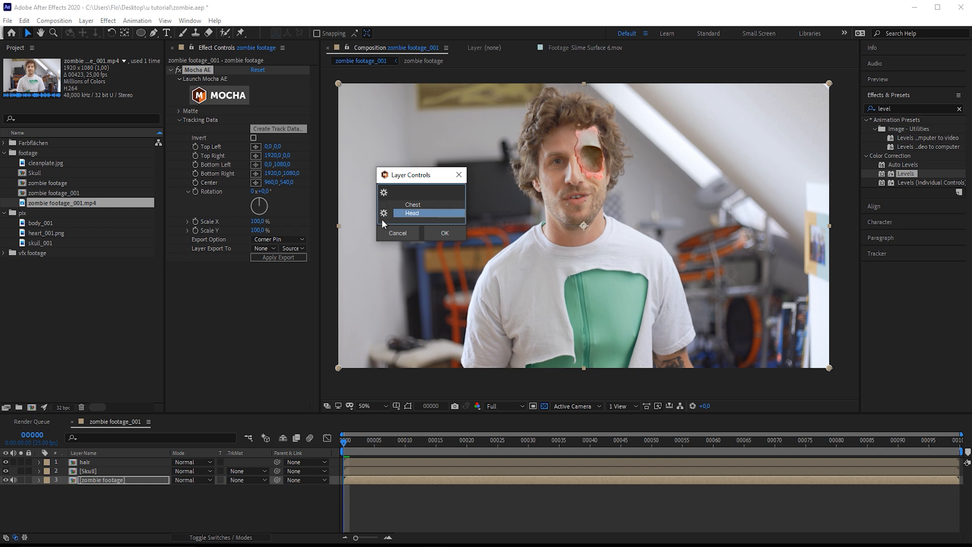
{"action": "left_click", "coordinate": [443, 232]}
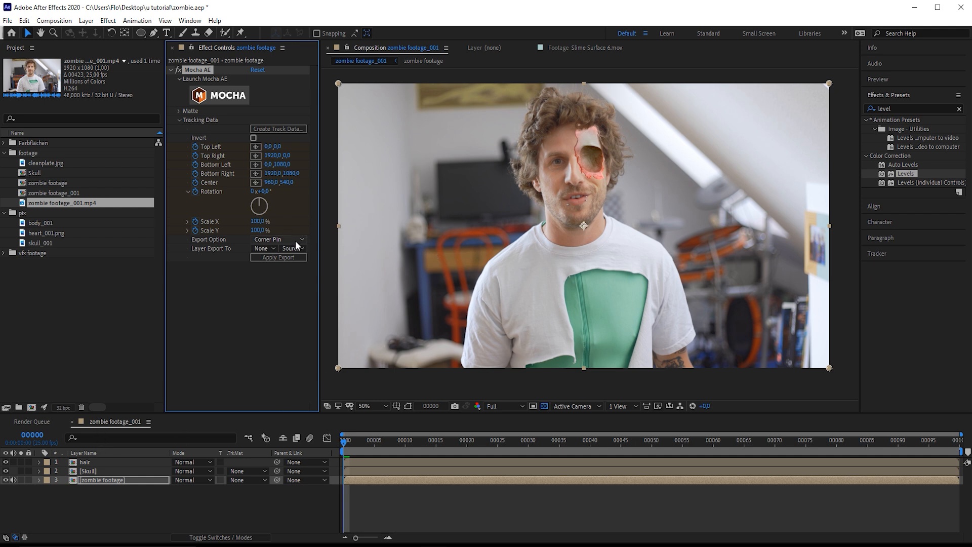
Step: Export the Head tracking data to the Skull layer with the Corner Pin option
{"action": "left_click_drag", "start_coordinate": [319, 232], "coordinate": [350, 232]}
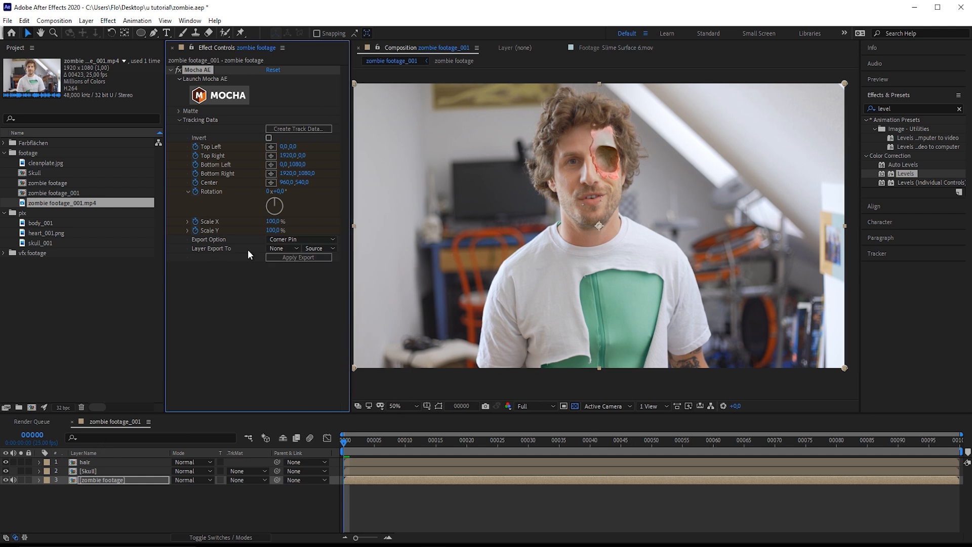
{"action": "left_click", "coordinate": [284, 248]}
{"action": "left_click", "coordinate": [291, 274]}
{"action": "left_click_drag", "start_coordinate": [164, 223], "coordinate": [110, 221]}
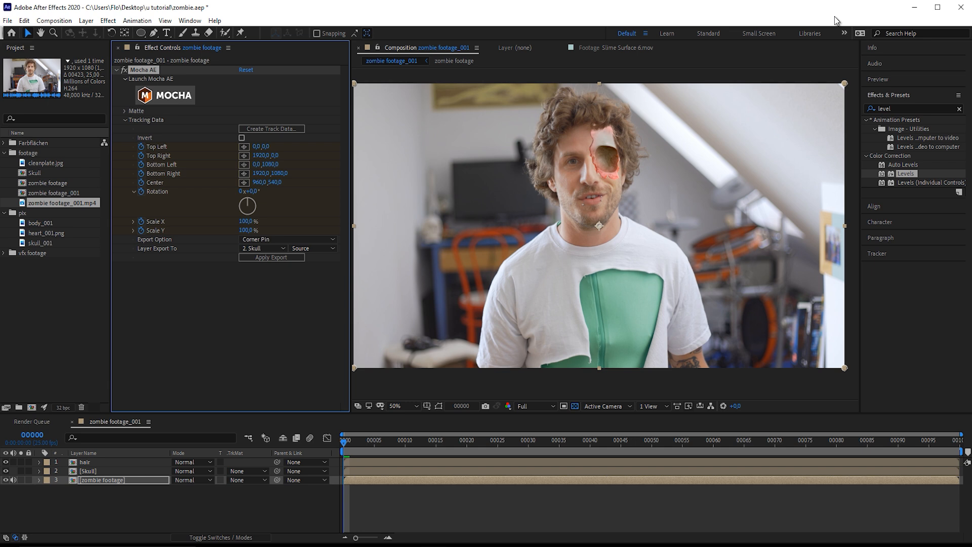
{"action": "left_click", "coordinate": [266, 258]}
Step: Check the Skull layer's Corner Pin keyframes and preview how the skull follows the face
{"action": "left_click", "coordinate": [116, 481]}
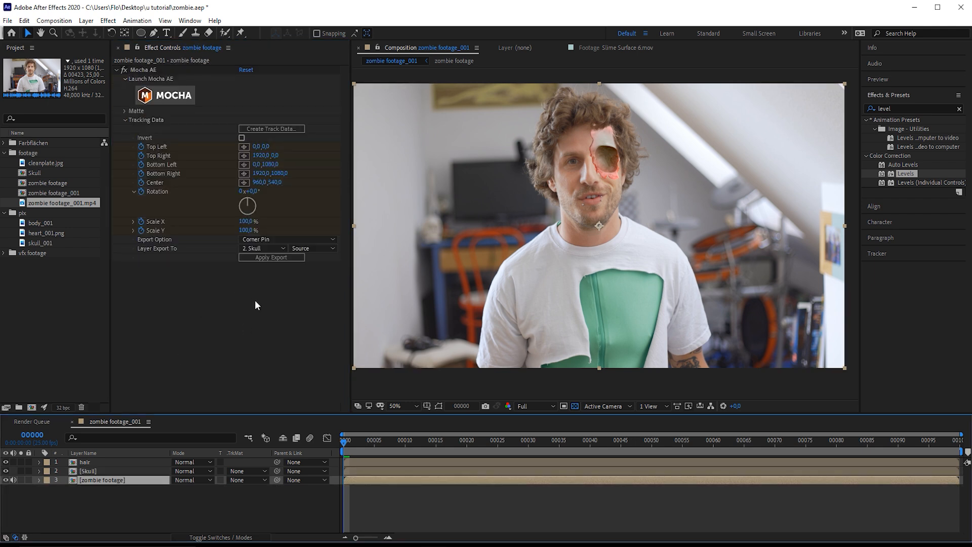
{"action": "left_click", "coordinate": [112, 472]}
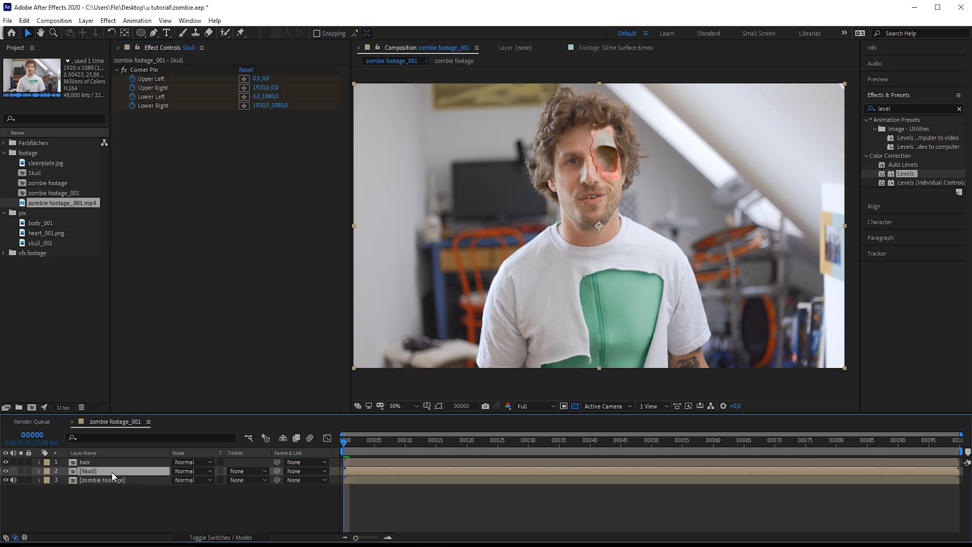
{"action": "key", "text": "u"}
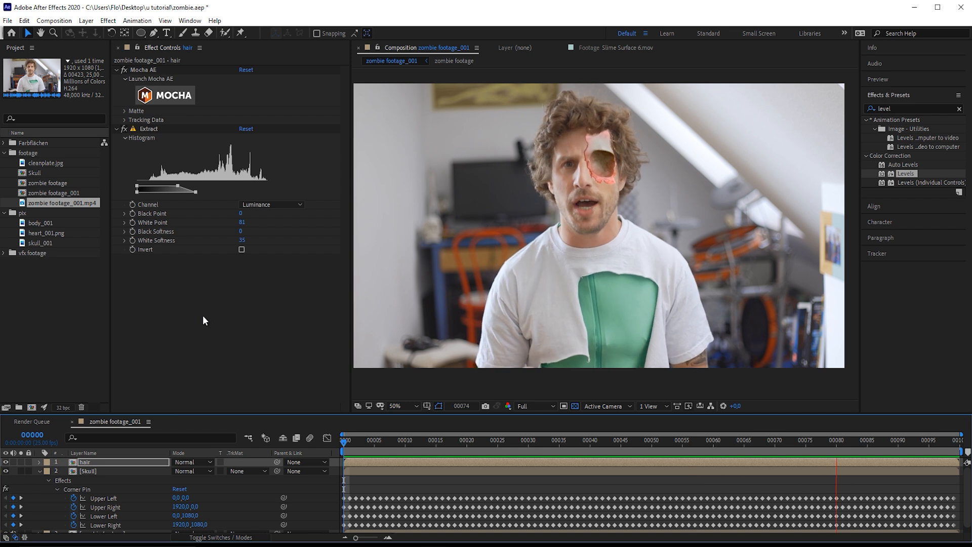
{"action": "left_click", "coordinate": [42, 471]}
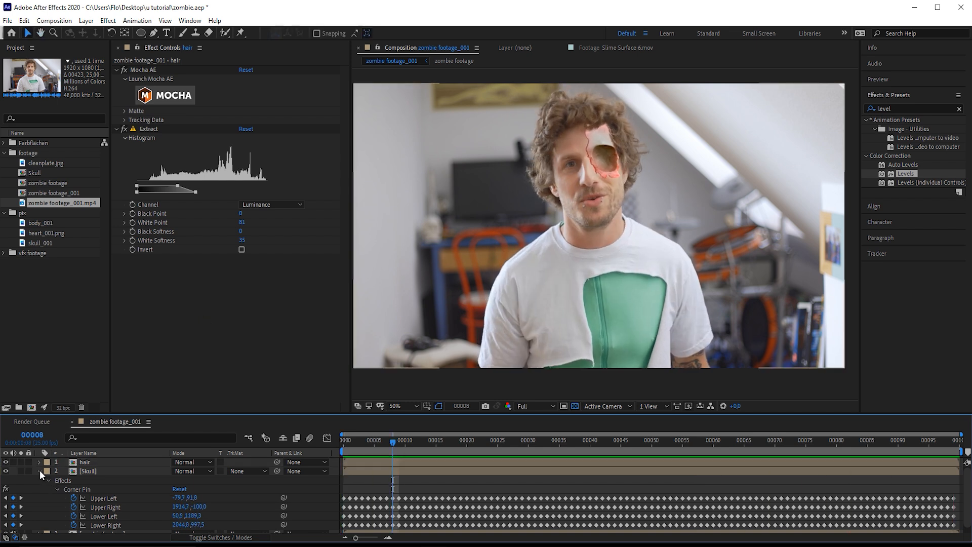
{"action": "left_click", "coordinate": [39, 470]}
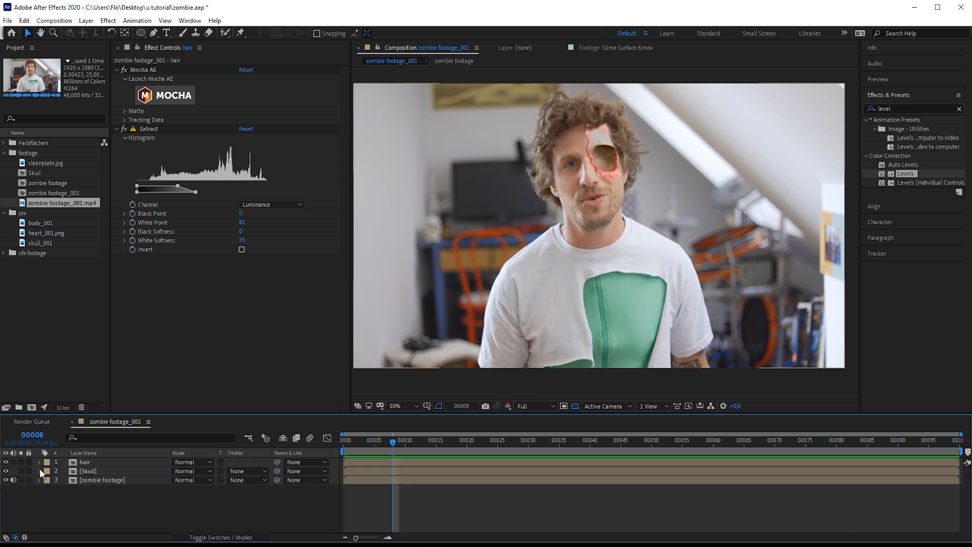
Step: Add a red solid at the top of the Skull composition, masked to a small circle inside the eye socket
{"action": "double_click", "coordinate": [89, 470]}
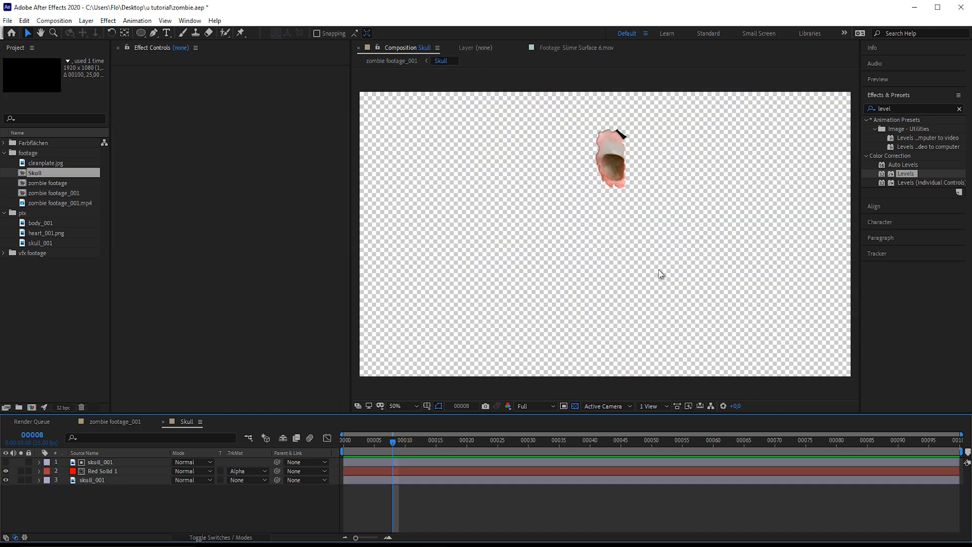
{"action": "scroll", "coordinate": [691, 182], "scroll_direction": "up", "scroll_amount": 2}
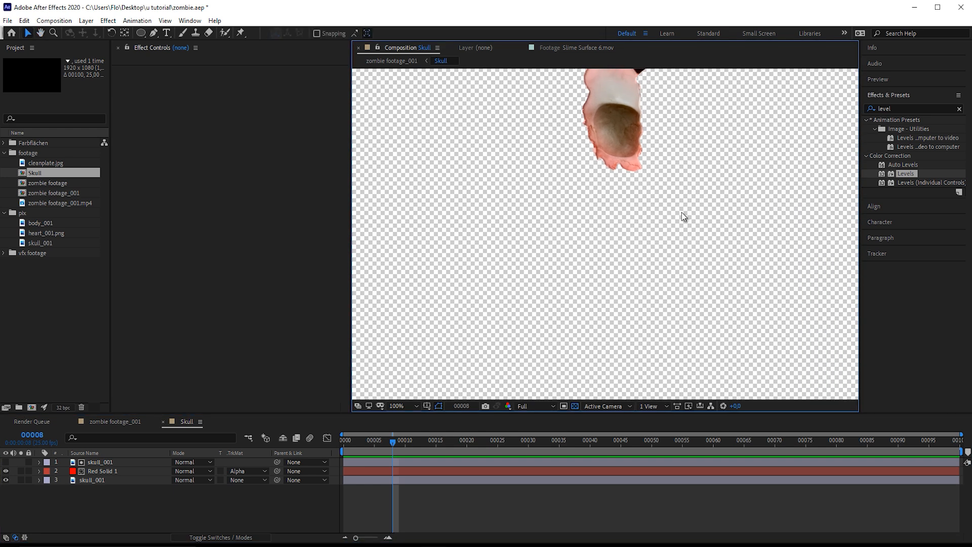
{"action": "key", "text": "ctrl+y"}
{"action": "key", "text": "Return"}
{"action": "left_click", "coordinate": [6, 462]}
{"action": "left_click", "coordinate": [141, 33]}
{"action": "left_click_drag", "start_coordinate": [613, 125], "coordinate": [627, 137]}
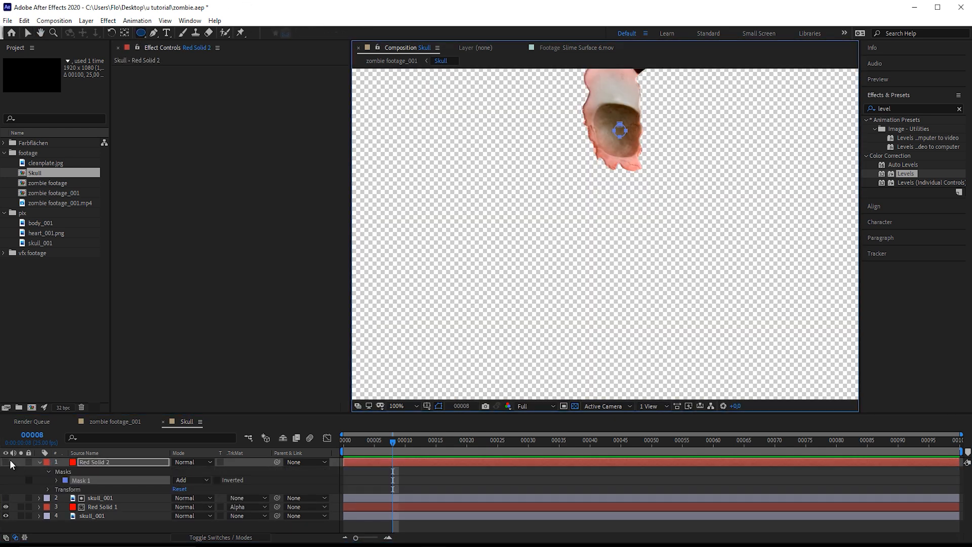
{"action": "left_click", "coordinate": [6, 461]}
{"action": "key", "text": "comma"}
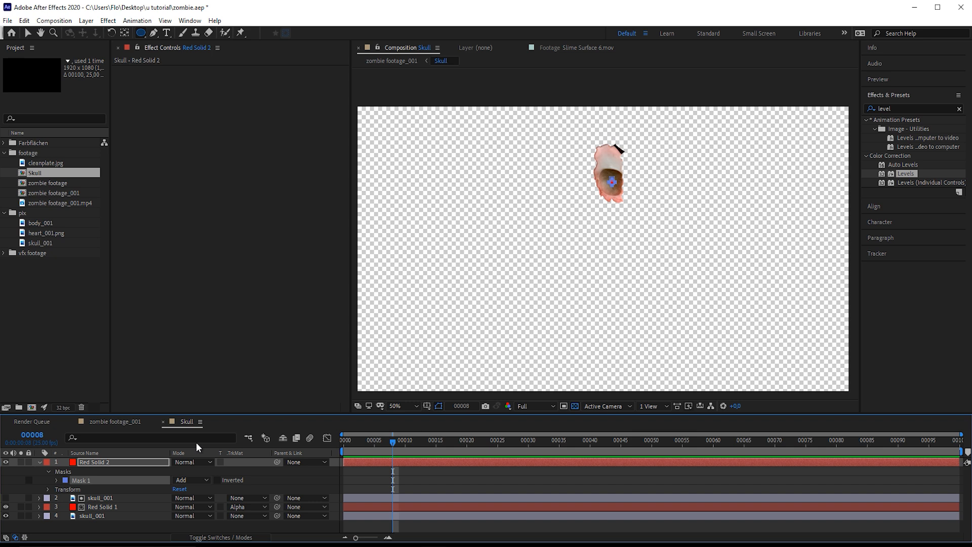
Step: Play zombie footage_001 from frame 0 to check that the red eye dot follows the tracked skull
{"action": "left_click", "coordinate": [116, 421]}
{"action": "left_click", "coordinate": [344, 440]}
{"action": "key", "text": "space"}
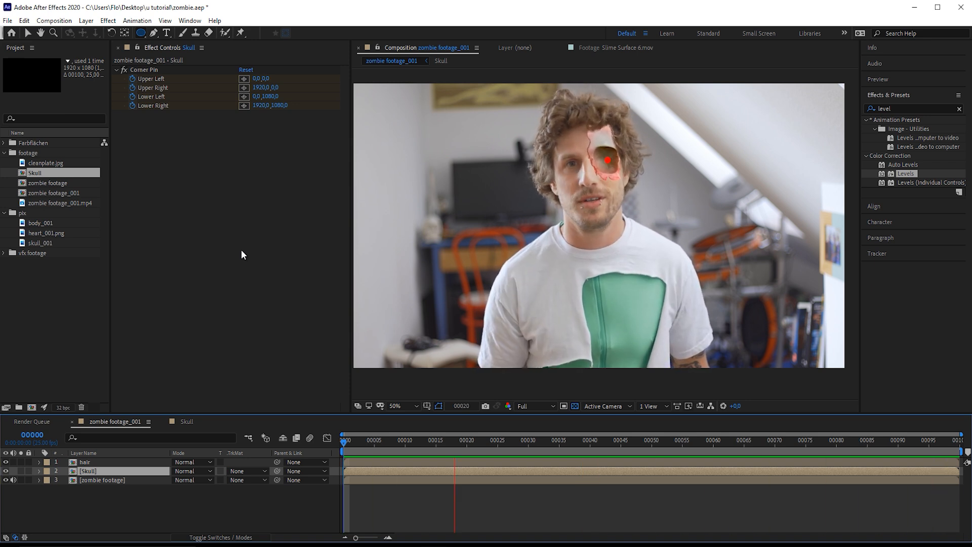
{"action": "key", "text": "space"}
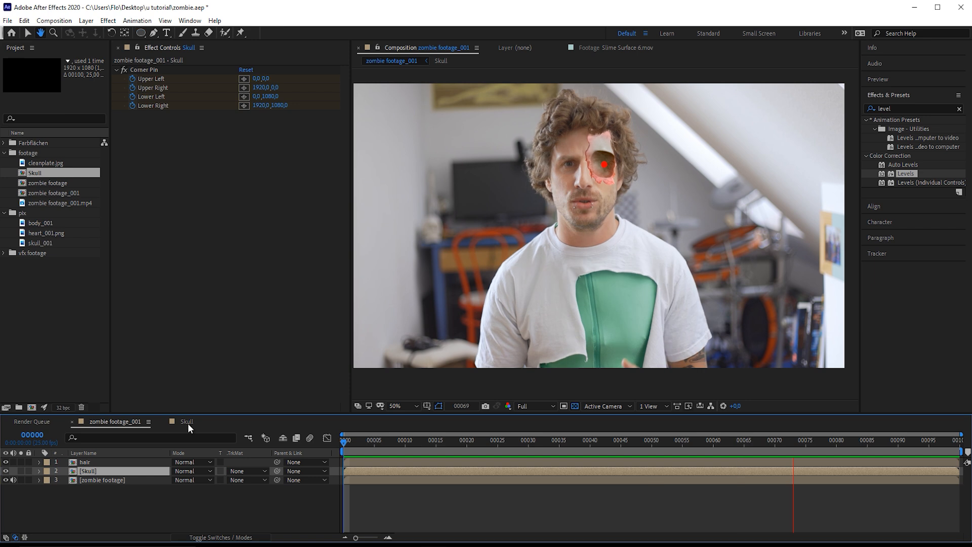
Step: Add zombie footage_001.mp4 below the Skull composition's other layers as a guide layer, and solo Skull in zombie footage_001 to check it
{"action": "left_click", "coordinate": [187, 420]}
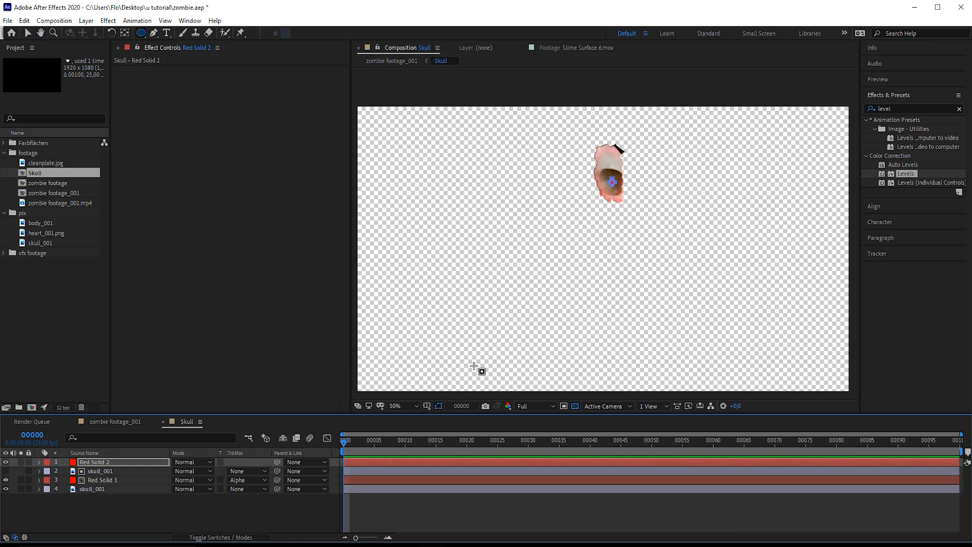
{"action": "left_click_drag", "start_coordinate": [51, 203], "coordinate": [114, 529]}
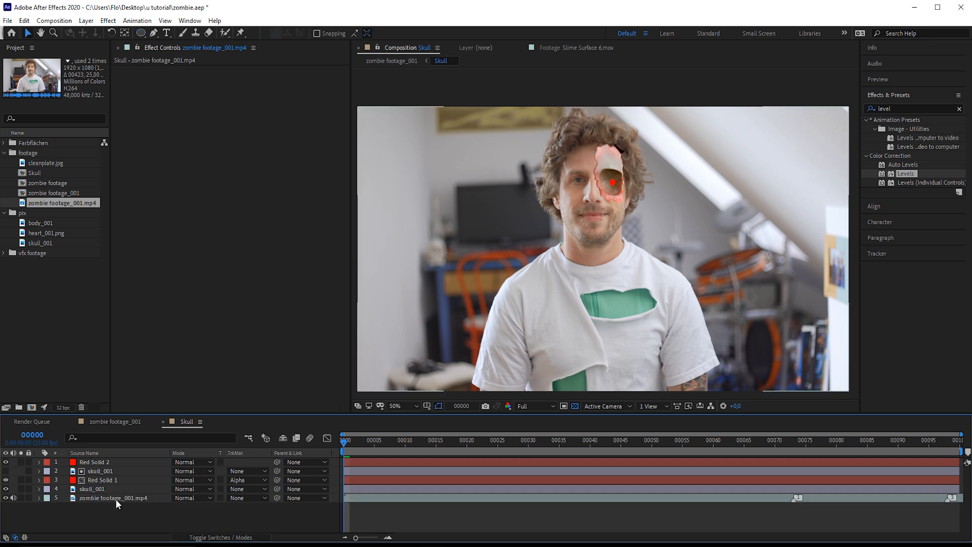
{"action": "right_click", "coordinate": [112, 499]}
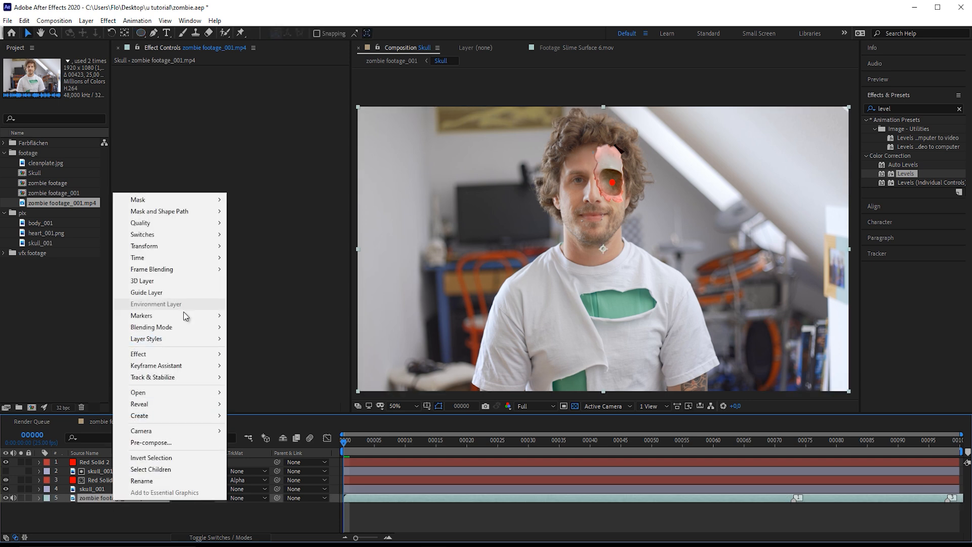
{"action": "left_click", "coordinate": [65, 499]}
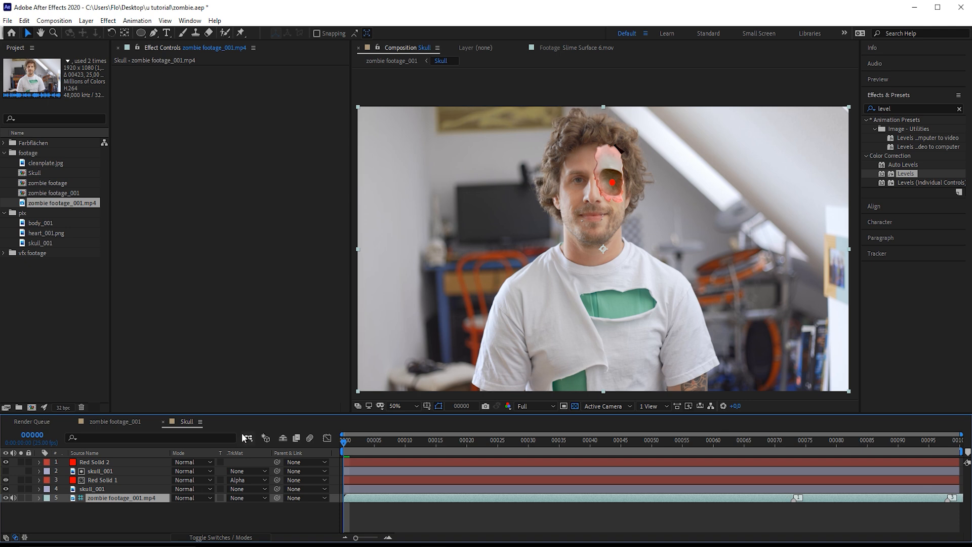
{"action": "left_click", "coordinate": [126, 420]}
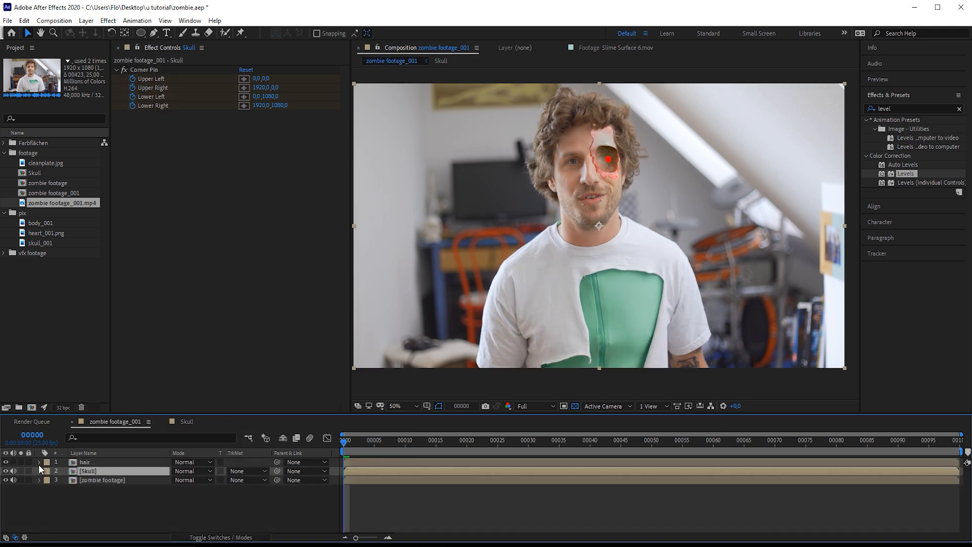
{"action": "left_click", "coordinate": [20, 471]}
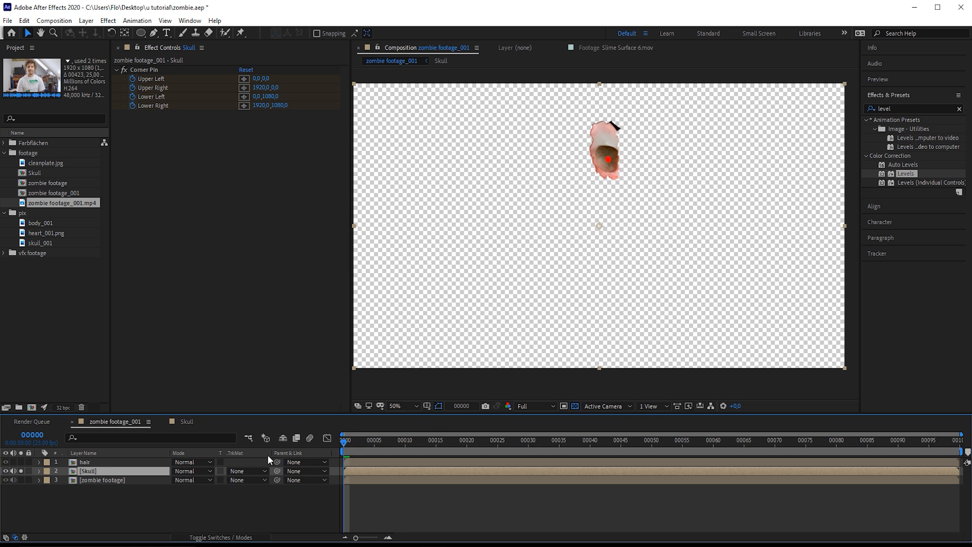
Step: Stop the preview at frame 87 and apply Keylight (1.2) to the bottom zombie footage layer in zombie footage_001
{"action": "left_click", "coordinate": [184, 423]}
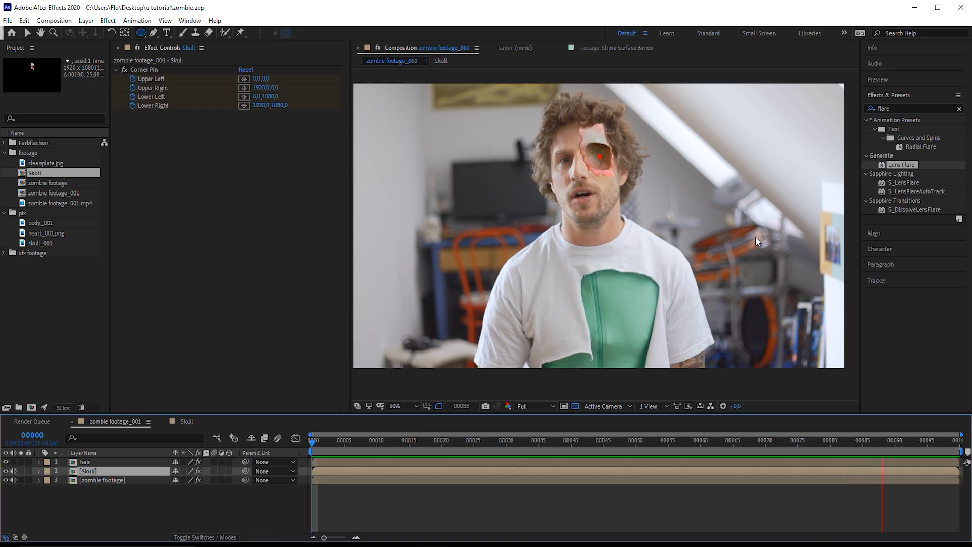
{"action": "key", "text": "space"}
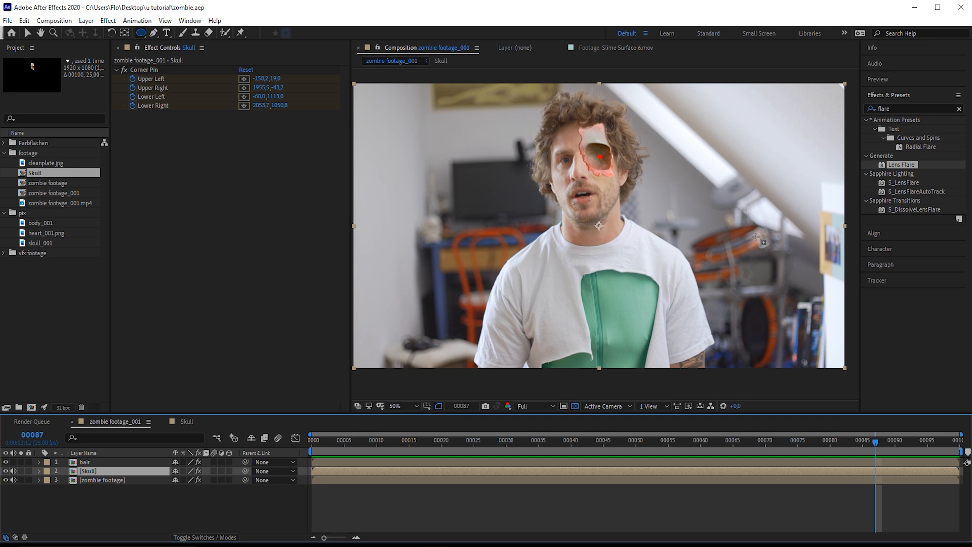
{"action": "left_click", "coordinate": [111, 480]}
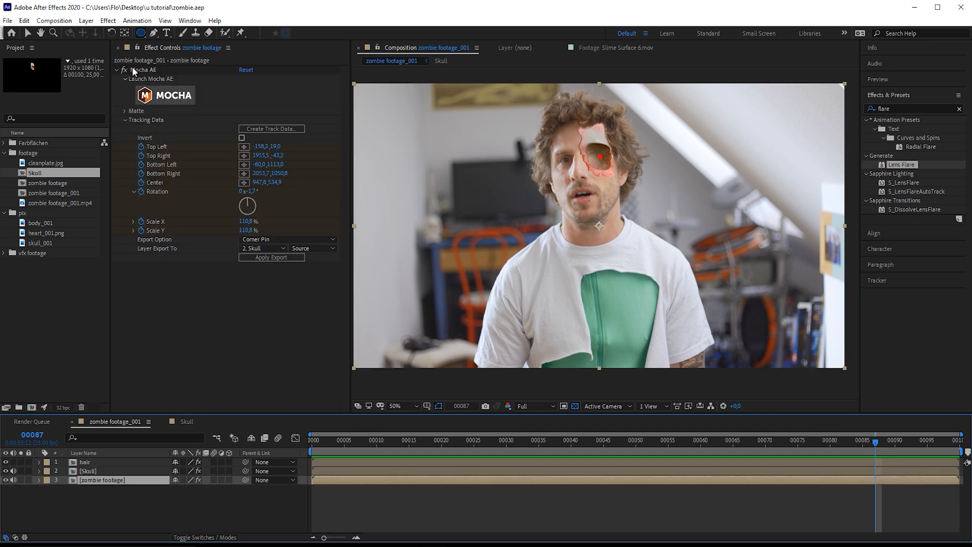
{"action": "left_click", "coordinate": [116, 70]}
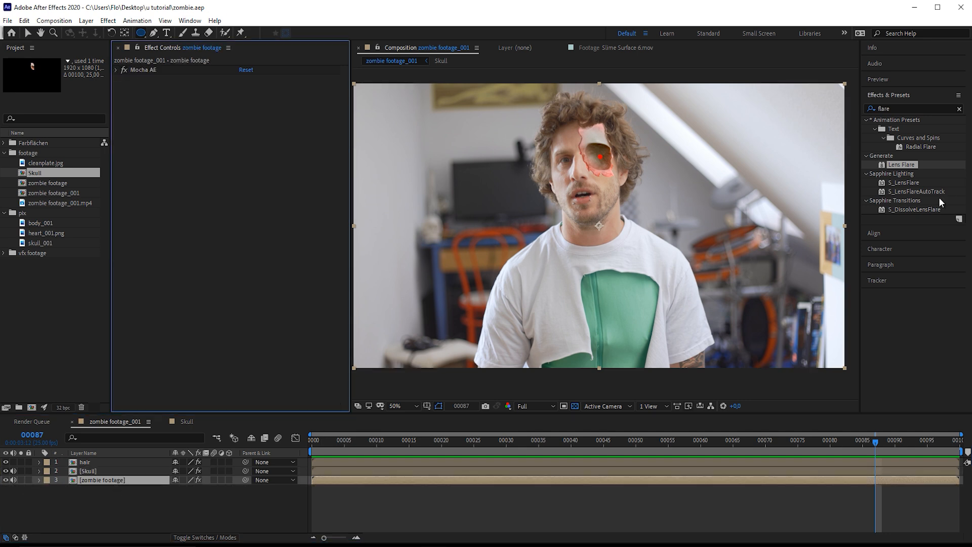
{"action": "left_click", "coordinate": [904, 108]}
{"action": "type", "text": "keyli"}
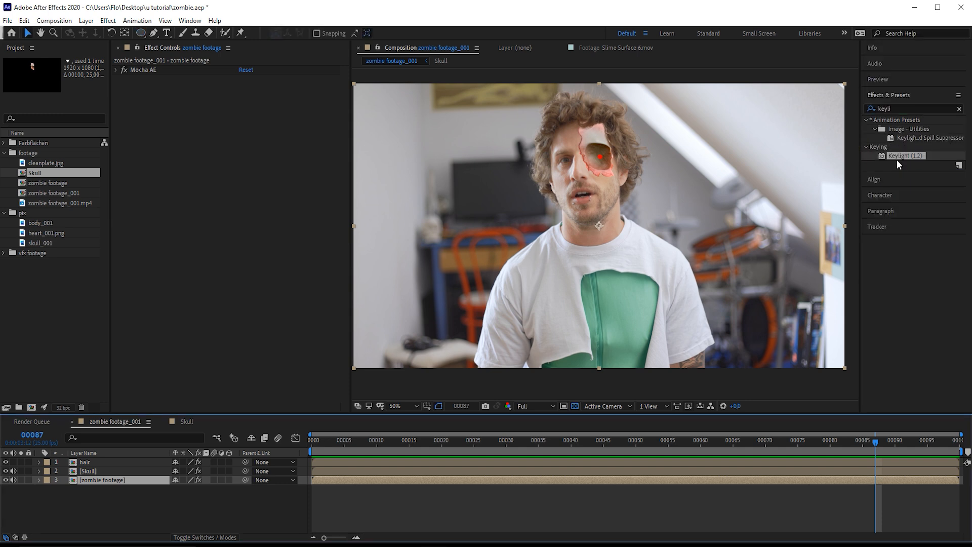
{"action": "left_click_drag", "start_coordinate": [898, 164], "coordinate": [226, 139]}
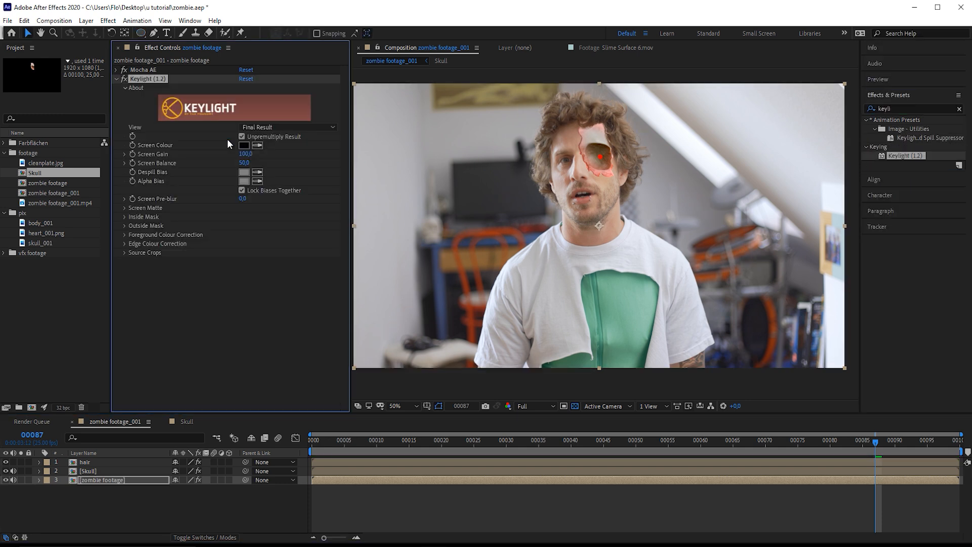
Step: Sample the green shirt cutout as Keylight's Screen Colour, set Screen Gain to 107,0 and fine-tune the chosen colour
{"action": "left_click", "coordinate": [258, 145]}
{"action": "left_click", "coordinate": [629, 337]}
{"action": "left_click_drag", "start_coordinate": [246, 154], "coordinate": [252, 153]}
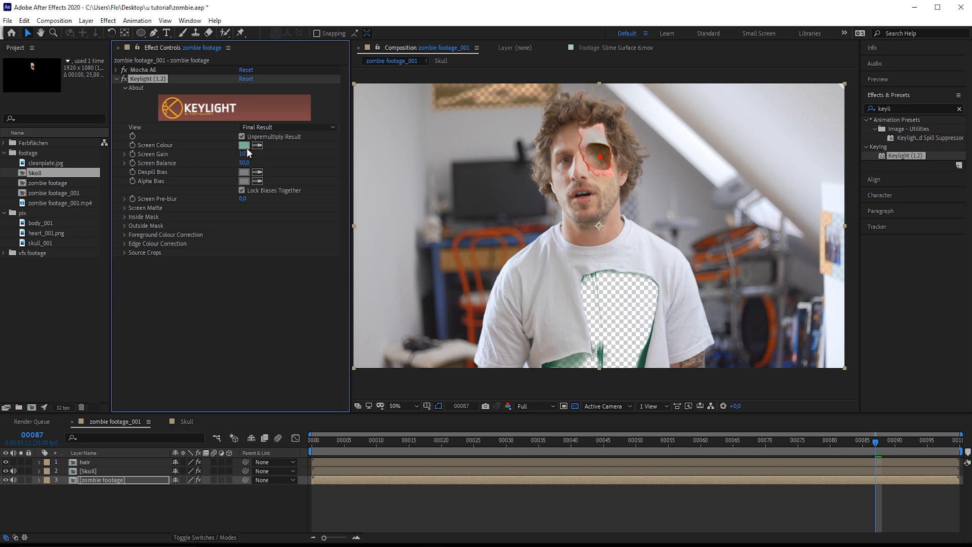
{"action": "left_click", "coordinate": [245, 146]}
{"action": "mouse_move", "coordinate": [130, 330]}
{"action": "left_mouse_down"}
{"action": "mouse_move", "coordinate": [119, 338]}
{"action": "mouse_move", "coordinate": [128, 342]}
{"action": "left_mouse_up"}
{"action": "key", "text": "Return"}
Step: Set Keylight's Screen Matte to Clip Black 73,0 and Clip White 75,0, inspect the soloed key, and end the solo
{"action": "left_click", "coordinate": [123, 208]}
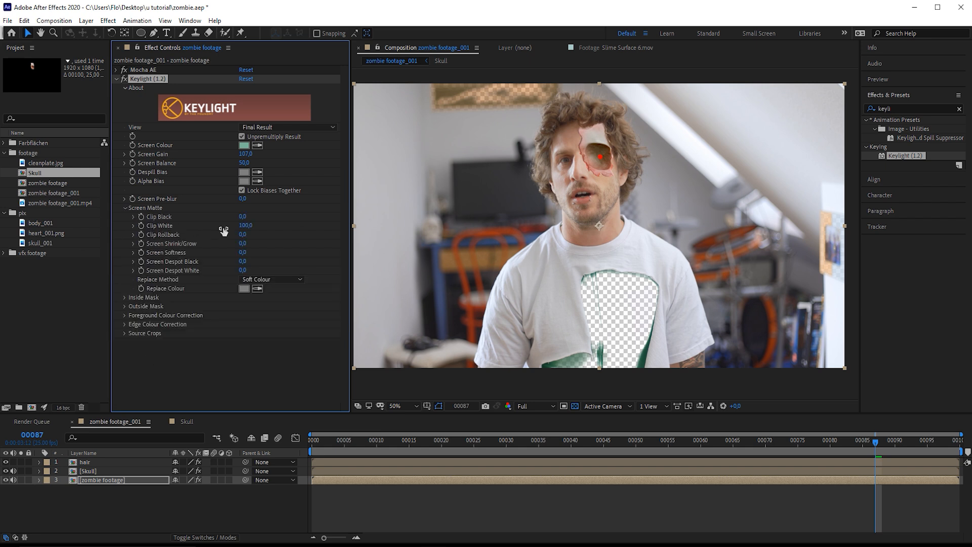
{"action": "left_click_drag", "start_coordinate": [243, 216], "coordinate": [250, 216]}
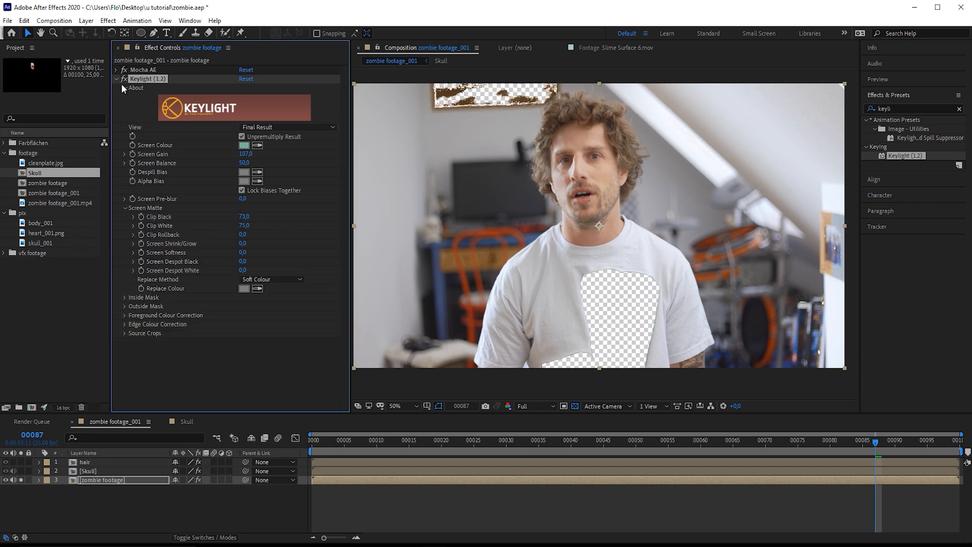
{"action": "left_click", "coordinate": [117, 79]}
{"action": "scroll", "coordinate": [508, 144], "scroll_direction": "up", "scroll_amount": 2}
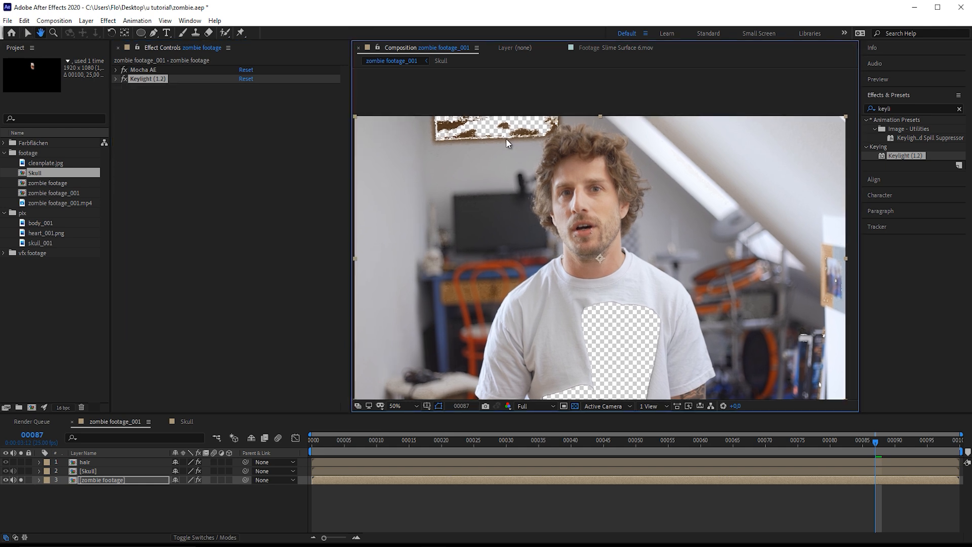
{"action": "left_click_drag", "start_coordinate": [636, 226], "coordinate": [615, 154]}
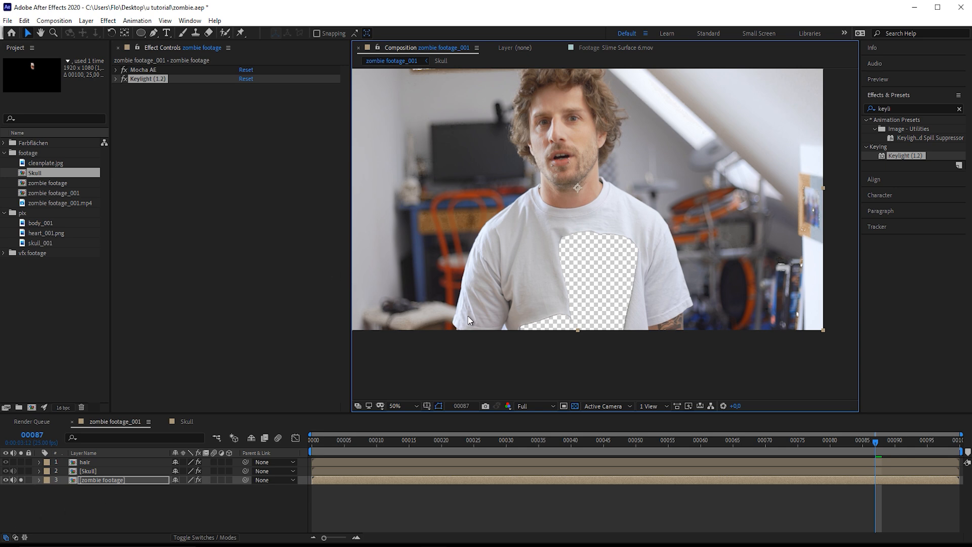
{"action": "scroll", "coordinate": [541, 299], "scroll_direction": "down", "scroll_amount": 2}
{"action": "left_click", "coordinate": [21, 480]}
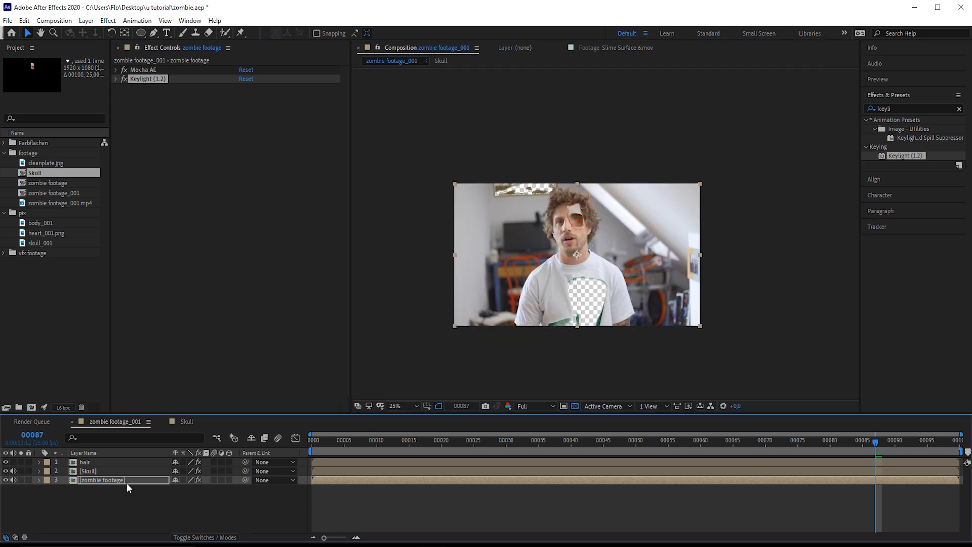
Step: Duplicate the keyed zombie footage layer, move the copy to the top of the stack, and remove its Keylight effect
{"action": "left_click", "coordinate": [127, 483]}
{"action": "key", "text": "ctrl+d"}
{"action": "left_click_drag", "start_coordinate": [127, 483], "coordinate": [124, 461]}
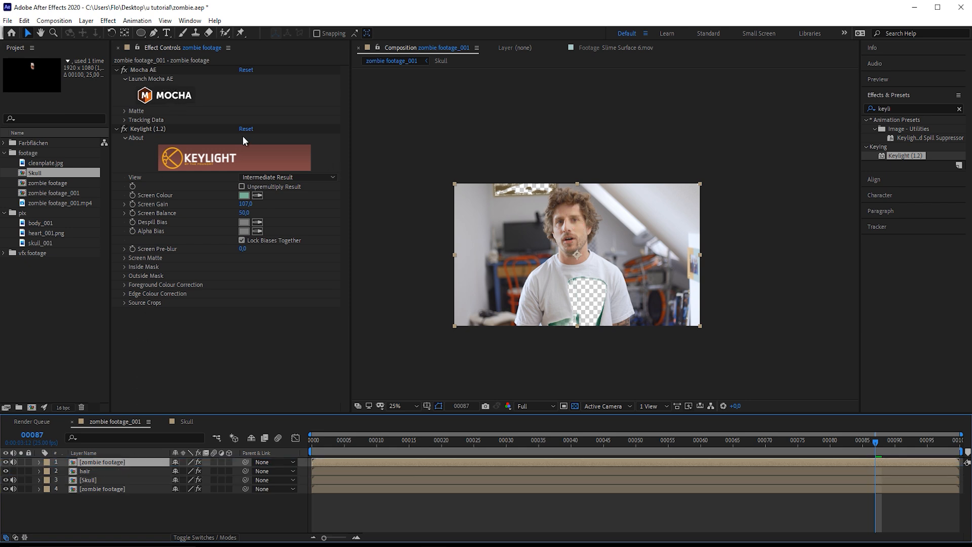
{"action": "left_click", "coordinate": [158, 128]}
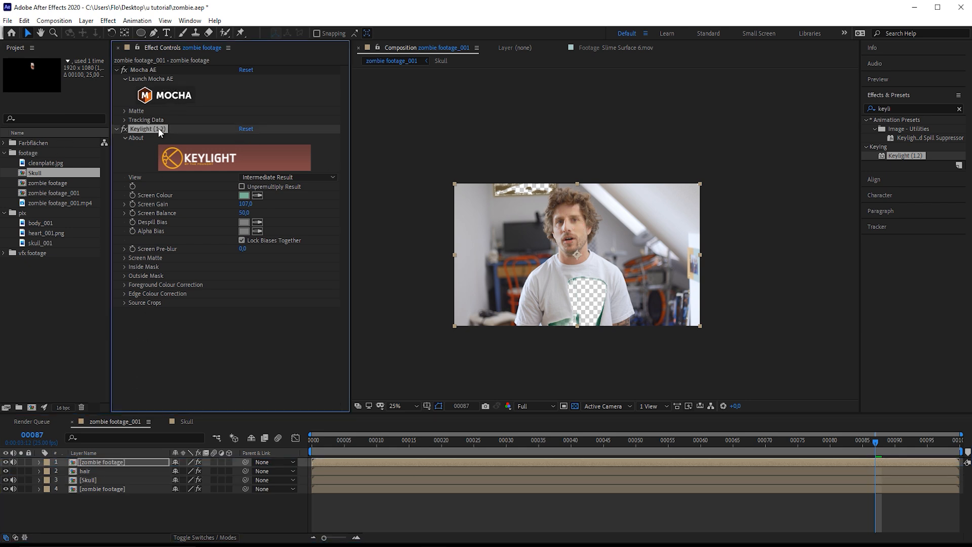
{"action": "key", "text": "Delete"}
Step: Draw a closed Pen mask around the torso and shirt on the top zombie footage copy
{"action": "key", "text": "g"}
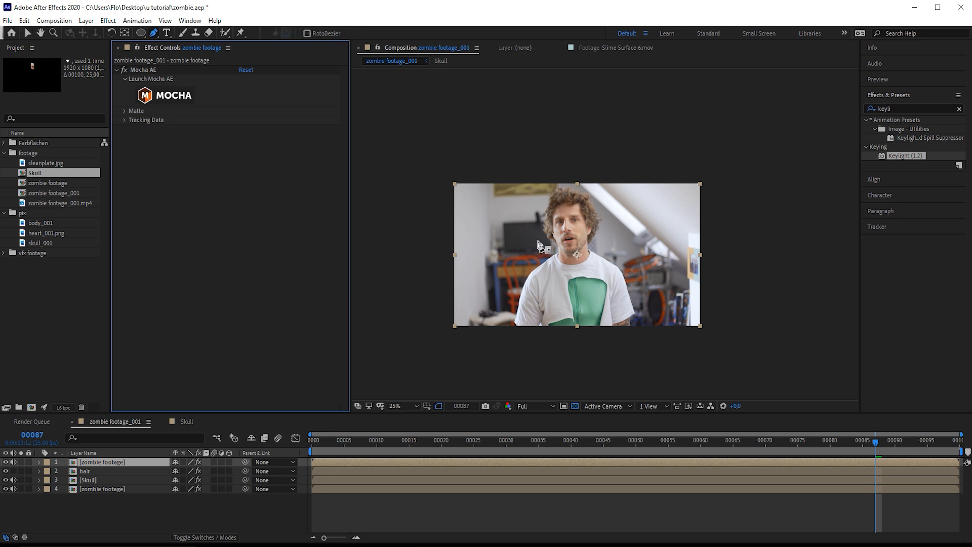
{"action": "left_click", "coordinate": [559, 250]}
{"action": "left_click_drag", "start_coordinate": [532, 365], "coordinate": [538, 364]}
{"action": "left_click", "coordinate": [638, 346]}
{"action": "left_click", "coordinate": [626, 285]}
{"action": "left_click", "coordinate": [590, 253]}
{"action": "left_click", "coordinate": [559, 250]}
Step: Invert Mask 1 on the zombie footage copy and move that layer directly beneath Skull
{"action": "left_click", "coordinate": [39, 462]}
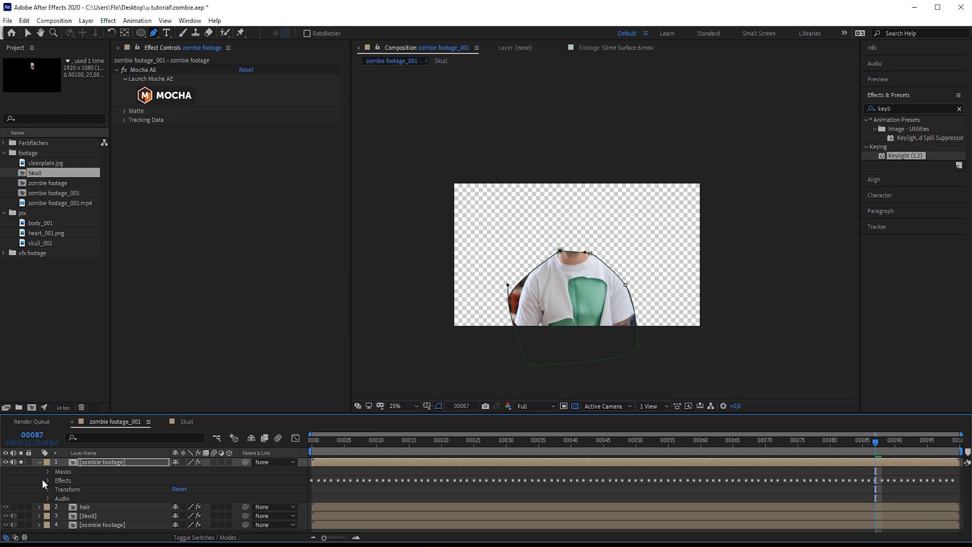
{"action": "left_click", "coordinate": [48, 472]}
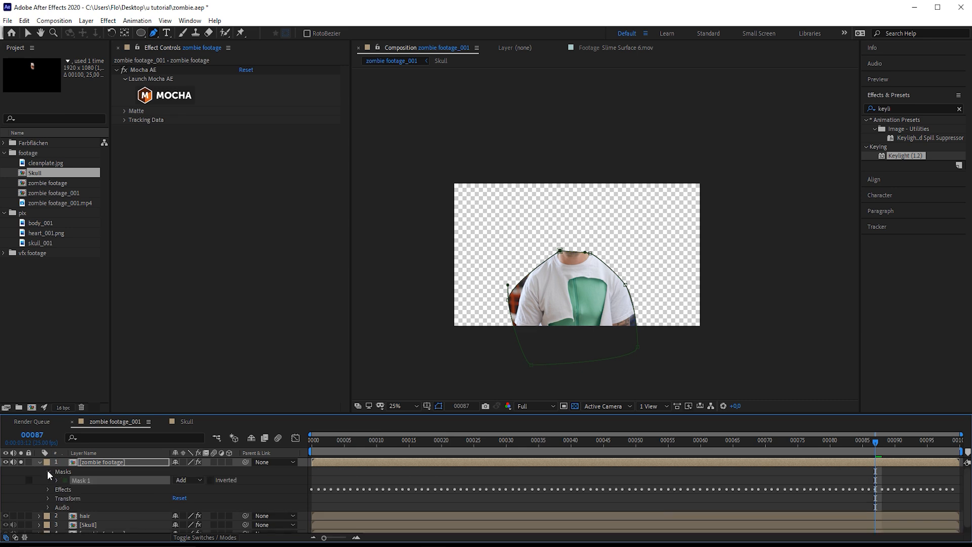
{"action": "left_click", "coordinate": [210, 480]}
{"action": "left_click_drag", "start_coordinate": [151, 413], "coordinate": [152, 343]}
{"action": "left_click_drag", "start_coordinate": [122, 391], "coordinate": [135, 458]}
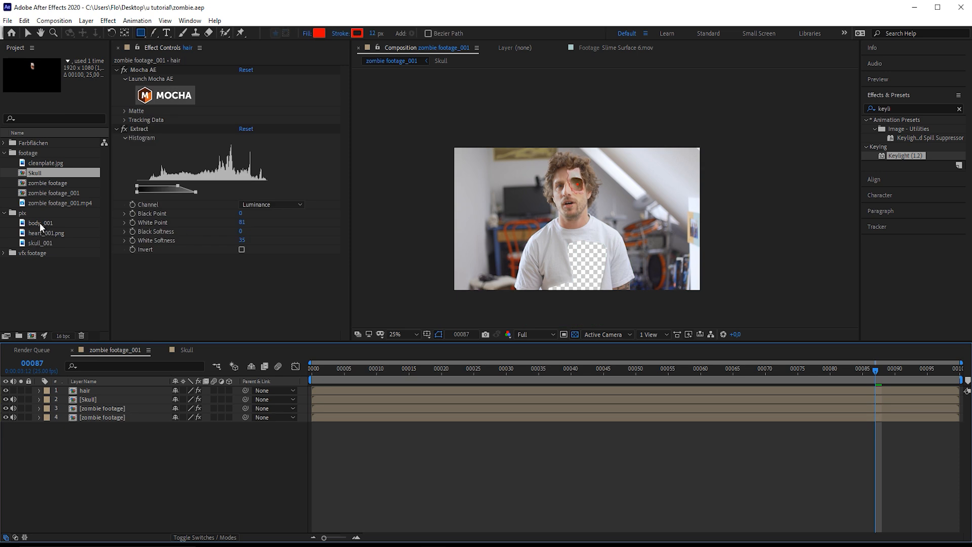
Step: Add cleanplate.jpg as the bottom layer of zombie footage_001 and preview it through the shirt hole, returning to frame 0
{"action": "double_click", "coordinate": [51, 163]}
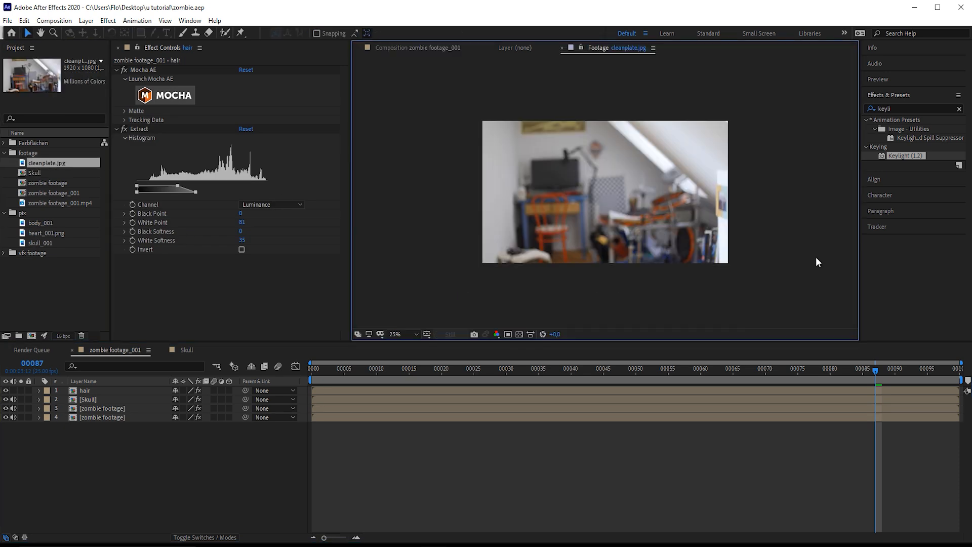
{"action": "key", "text": "period"}
{"action": "key", "text": "comma"}
{"action": "left_click_drag", "start_coordinate": [44, 166], "coordinate": [155, 485]}
{"action": "key", "text": "space"}
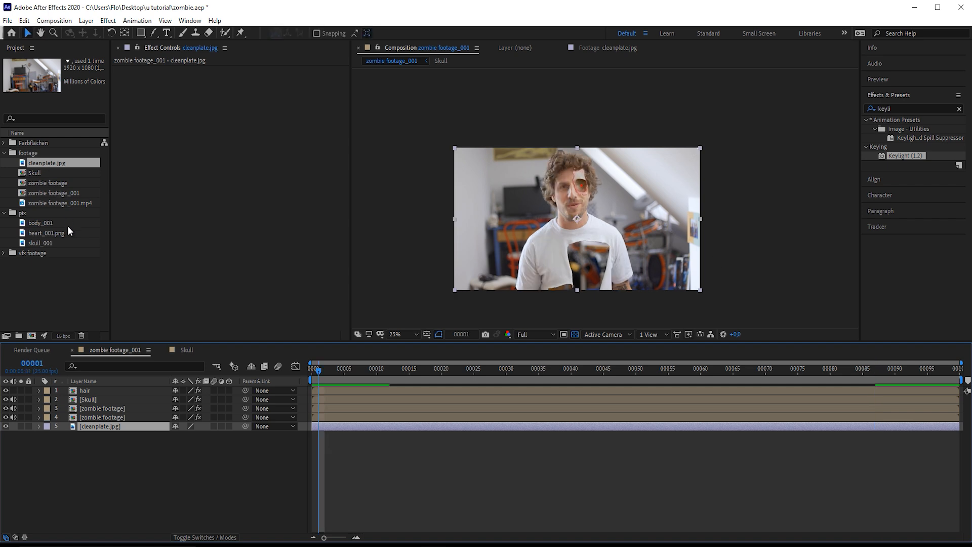
{"action": "left_click", "coordinate": [314, 371]}
Step: Add body_001 as the top layer at 54% opacity and scale it down so the ribcage fits over the torso
{"action": "left_click", "coordinate": [40, 232]}
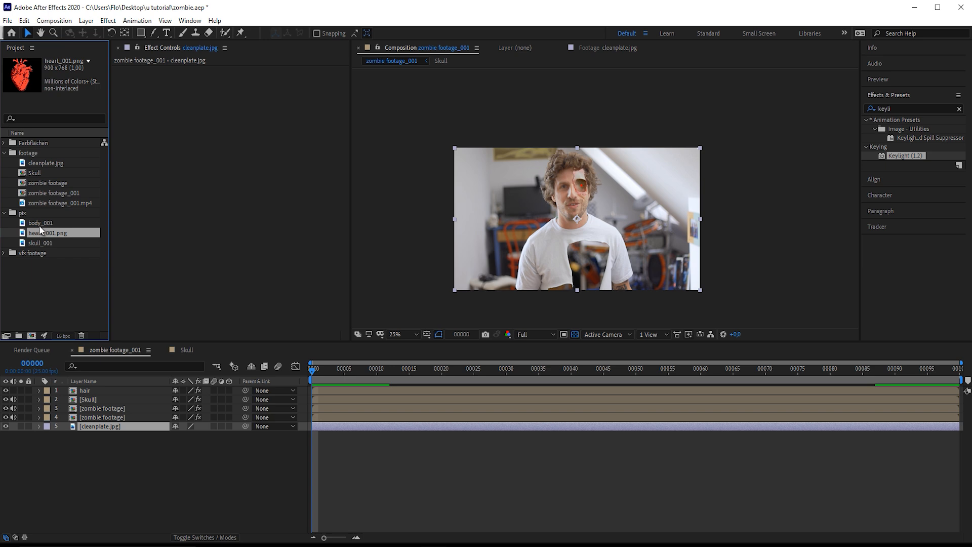
{"action": "left_click_drag", "start_coordinate": [38, 225], "coordinate": [701, 135]}
{"action": "left_click_drag", "start_coordinate": [103, 427], "coordinate": [108, 390]}
{"action": "left_click_drag", "start_coordinate": [737, 111], "coordinate": [692, 163]}
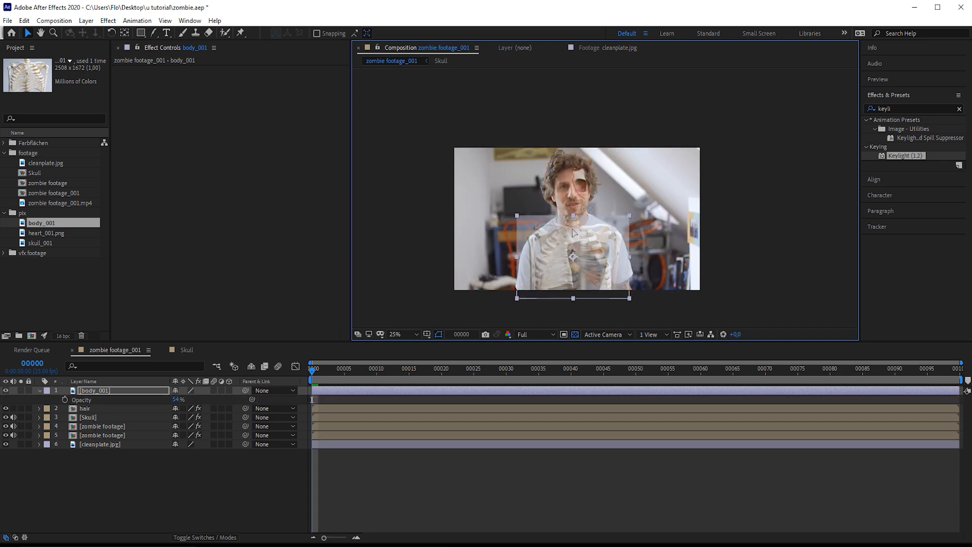
Step: Move body_001 between the zombie footage layers and cleanplate.jpg, set its opacity to 100%, and check its fit in the shirt hole
{"action": "key", "text": "g"}
{"action": "left_click_drag", "start_coordinate": [112, 390], "coordinate": [120, 438]}
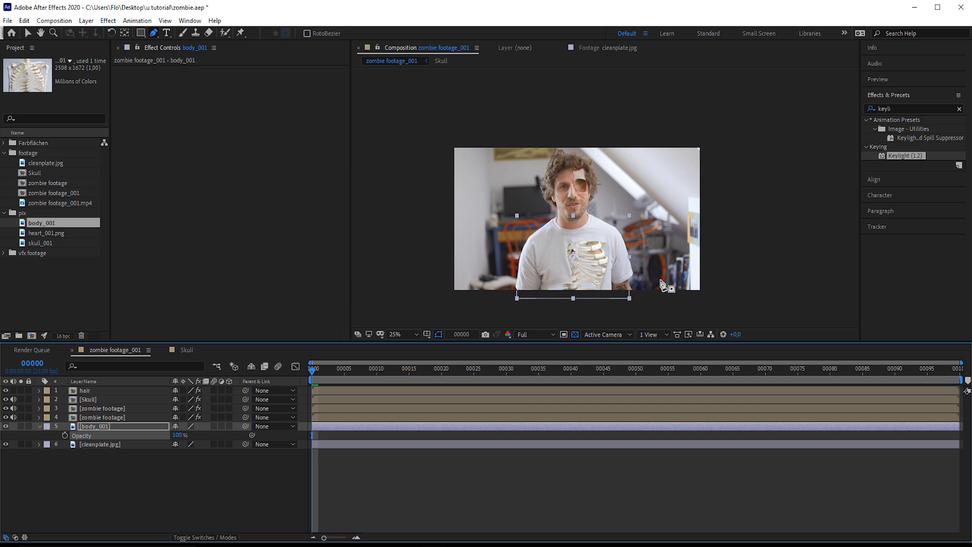
{"action": "scroll", "coordinate": [596, 310], "scroll_direction": "up", "scroll_amount": 2}
{"action": "key", "text": "v"}
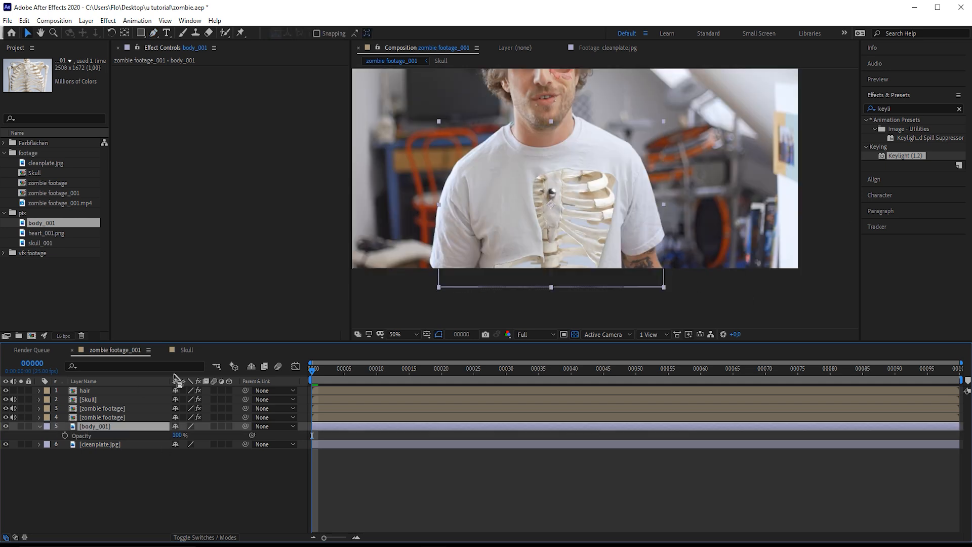
{"action": "scroll", "coordinate": [527, 190], "scroll_direction": "down", "scroll_amount": 2}
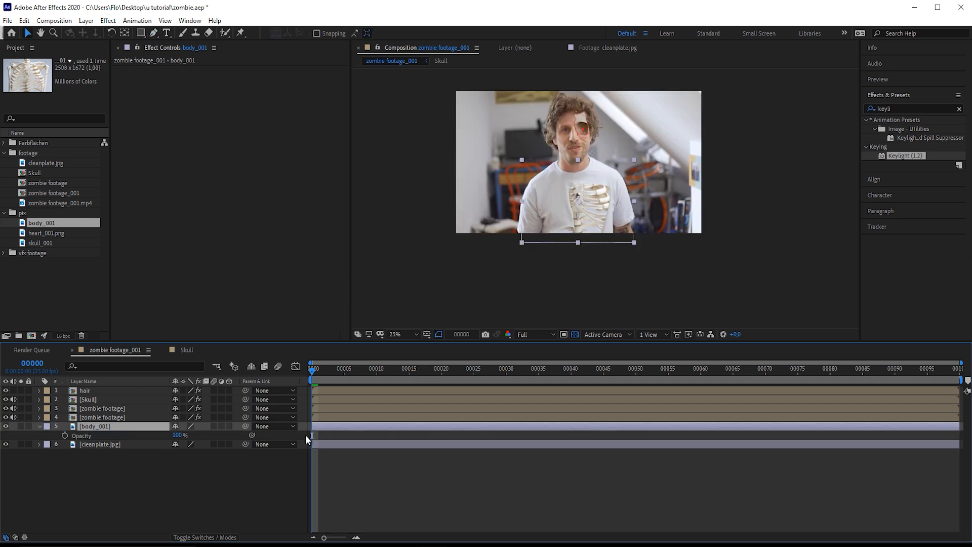
Step: Pre-compose body_001 as Body with all attributes moved into it, and open the new composition
{"action": "key", "text": "ctrl+shift+c"}
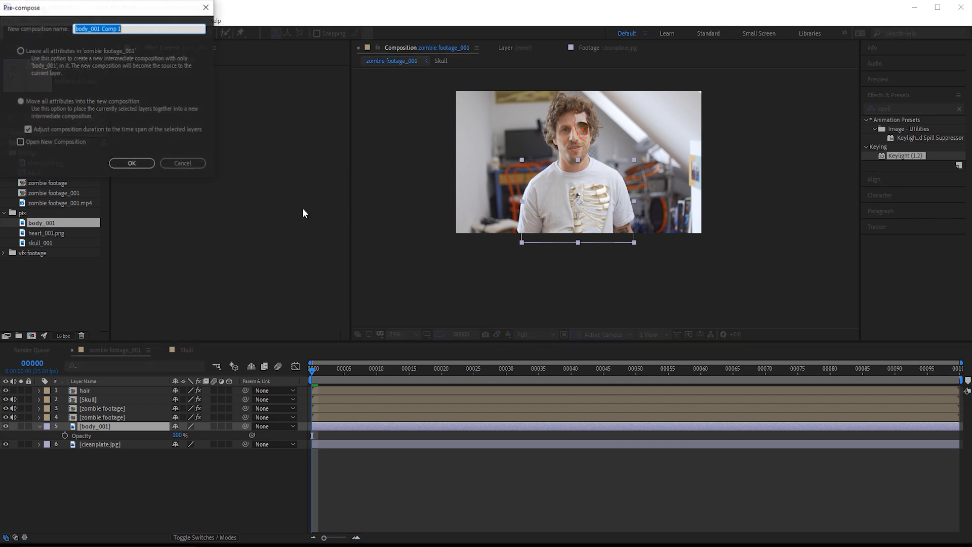
{"action": "type", "text": "Boda"}
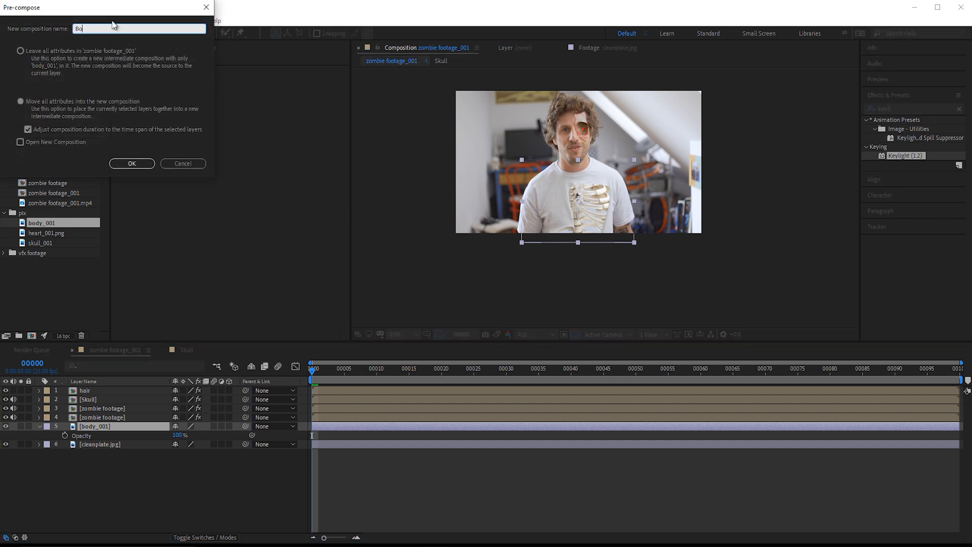
{"action": "key", "text": "Return"}
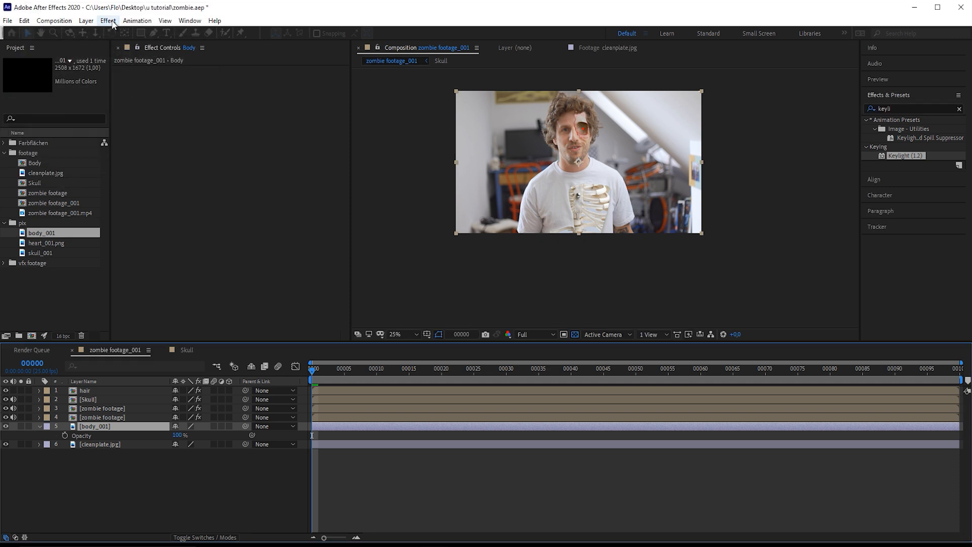
{"action": "double_click", "coordinate": [87, 424]}
{"action": "scroll", "coordinate": [699, 184], "scroll_direction": "up", "scroll_amount": 2}
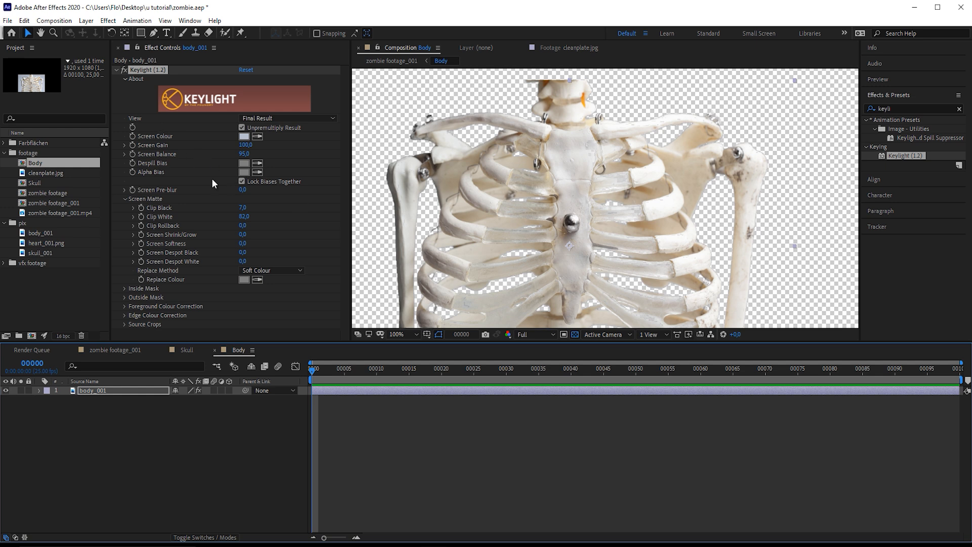
Step: Find the Simple Choker effect and apply it after Keylight on body_001 in the Body composition
{"action": "left_click", "coordinate": [901, 107]}
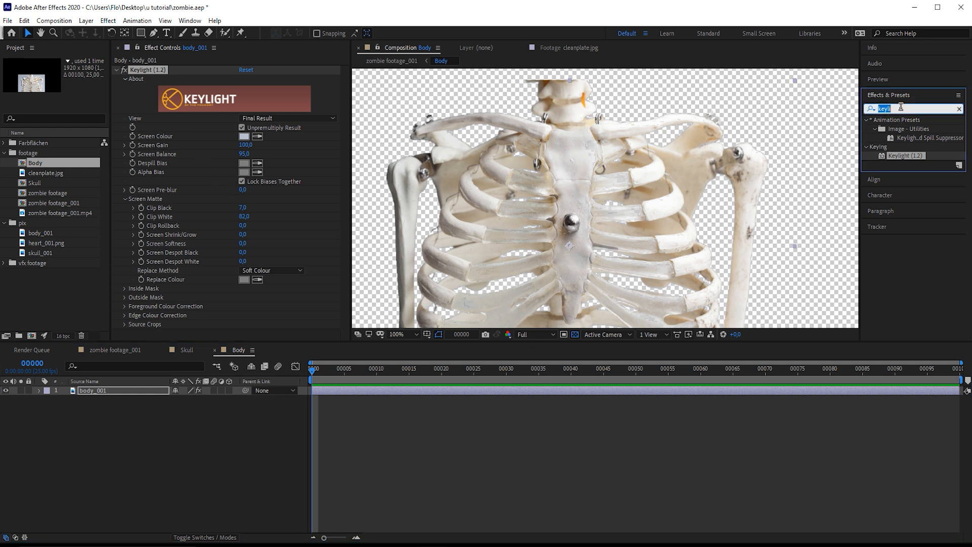
{"action": "type", "text": "chl"}
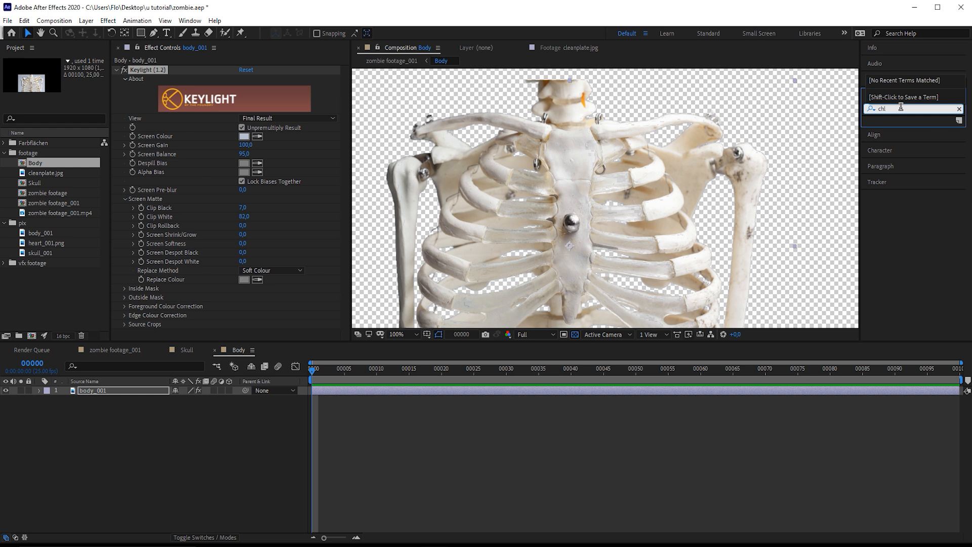
{"action": "key", "text": "BackSpace"}
{"action": "type", "text": "ok"}
{"action": "left_click_drag", "start_coordinate": [906, 137], "coordinate": [238, 338]}
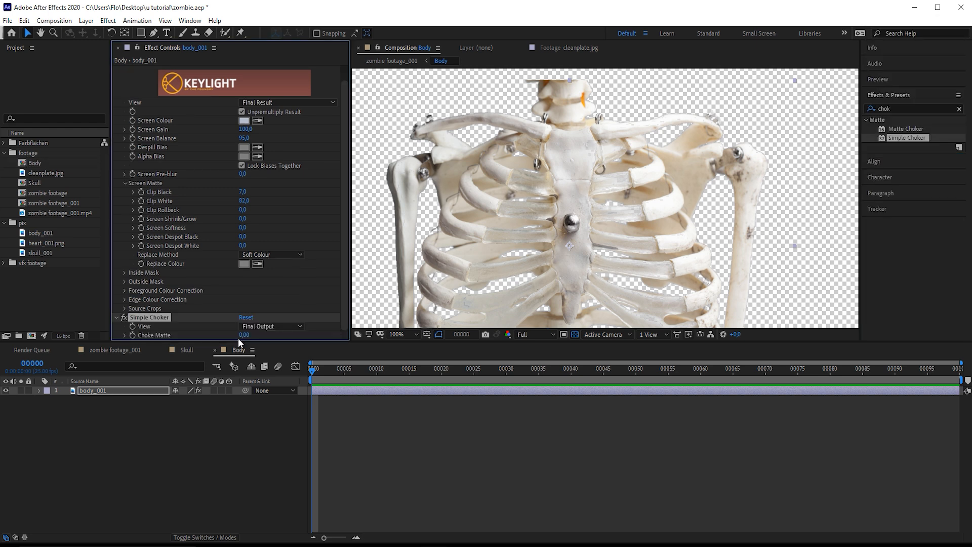
Step: While viewing the alpha, set Simple Choker's Choke Matte to -2,90, then duplicate the effect and set the copy's to 8,40
{"action": "key", "text": "alt+4"}
{"action": "left_click_drag", "start_coordinate": [245, 336], "coordinate": [233, 335]}
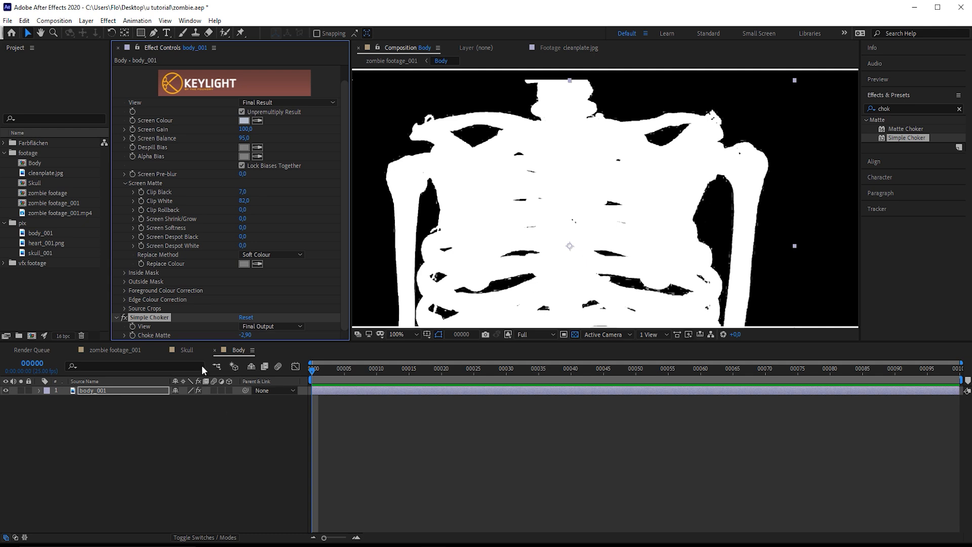
{"action": "key", "text": "ctrl+d"}
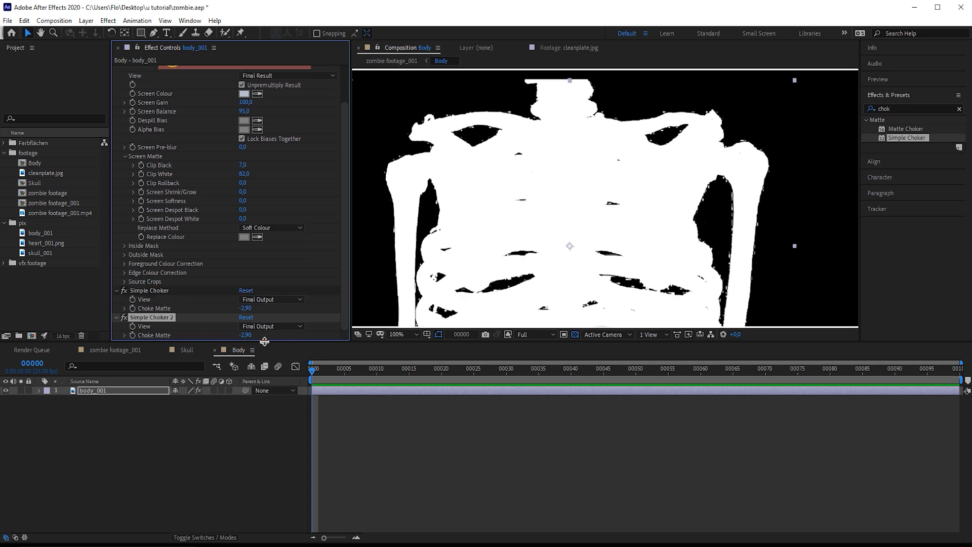
{"action": "left_click_drag", "start_coordinate": [249, 336], "coordinate": [281, 345]}
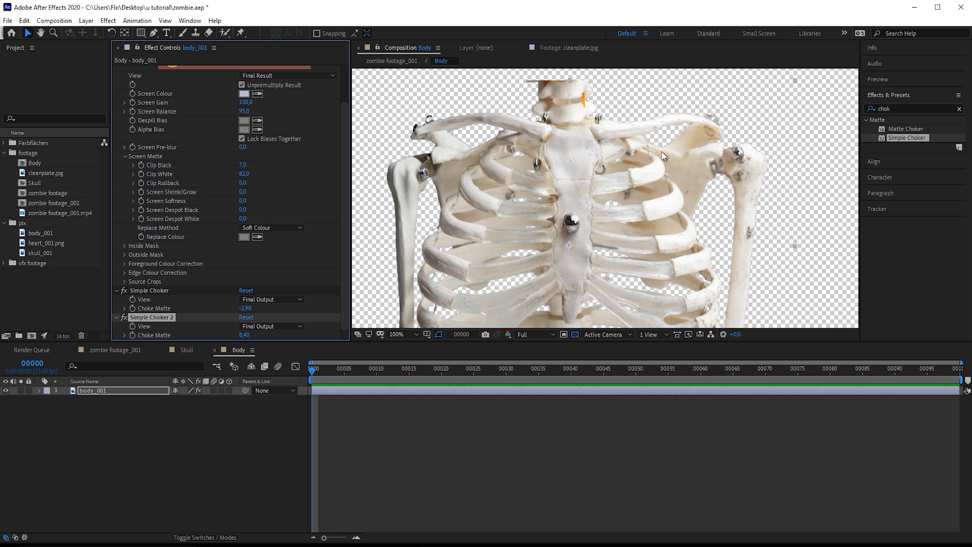
Step: Fine-tune the Choke Matte of the second Simple Choker on body_001 in the Body composition
{"action": "left_click_drag", "start_coordinate": [245, 334], "coordinate": [267, 335]}
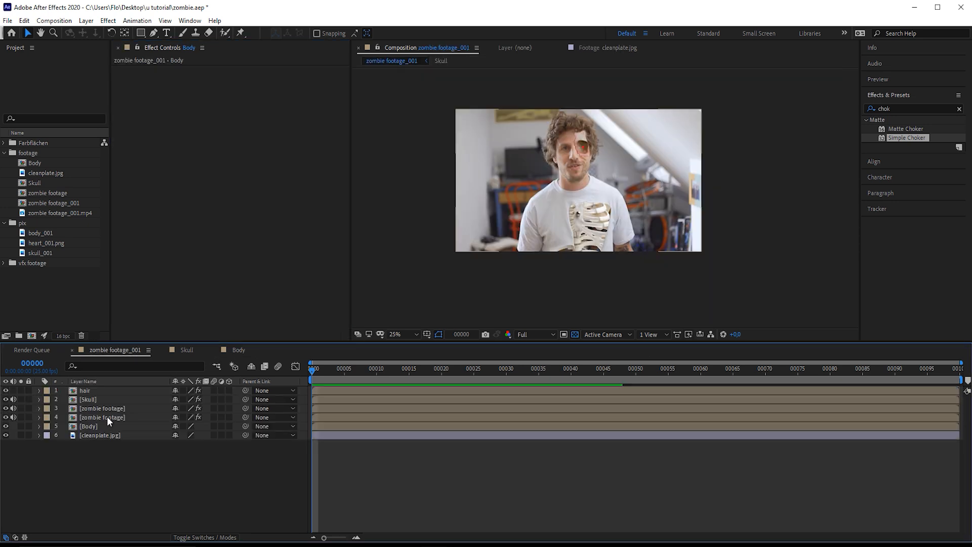
Step: Inspect the Chest track of the lower zombie footage layer in Mocha AE with its planar surface shown and hidden, and leave Mocha
{"action": "left_click", "coordinate": [107, 416]}
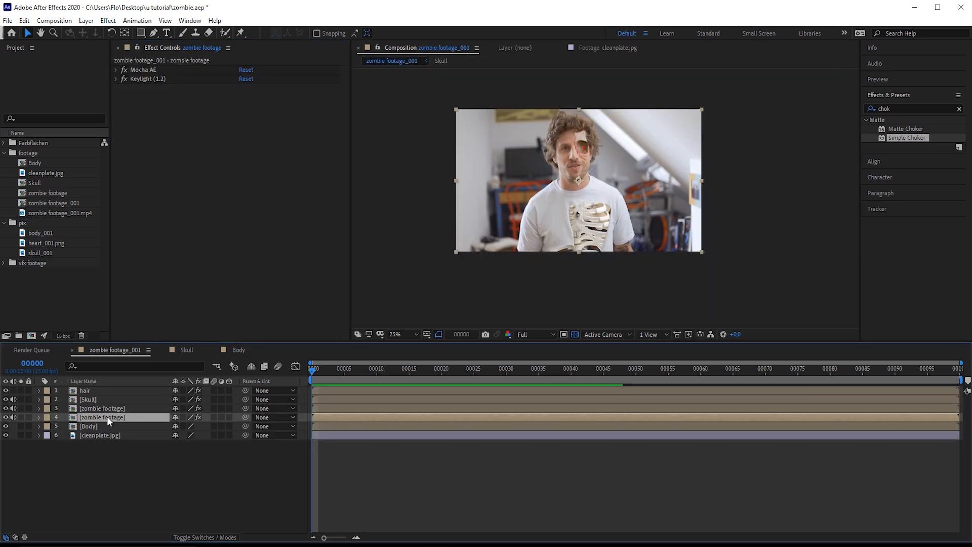
{"action": "left_click", "coordinate": [116, 70]}
{"action": "left_click", "coordinate": [168, 96]}
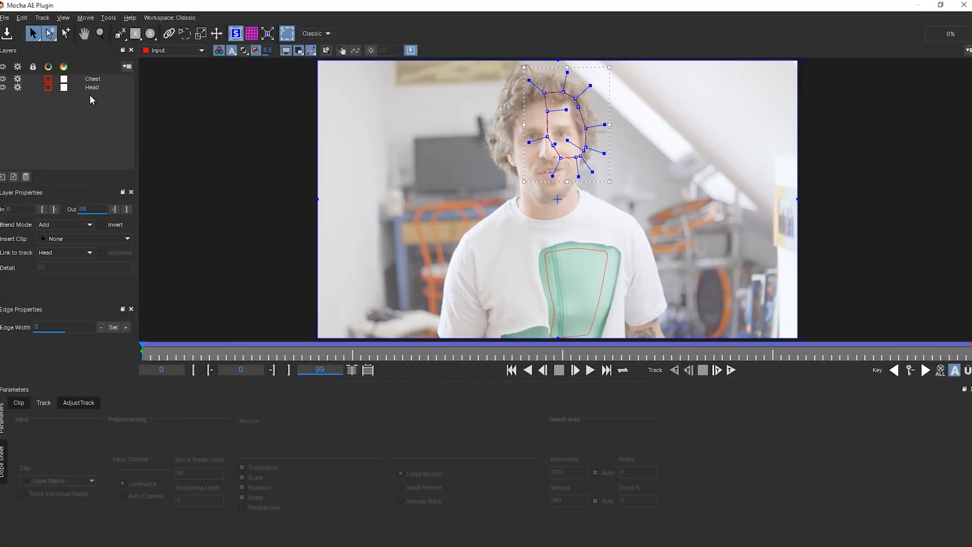
{"action": "left_click", "coordinate": [96, 81]}
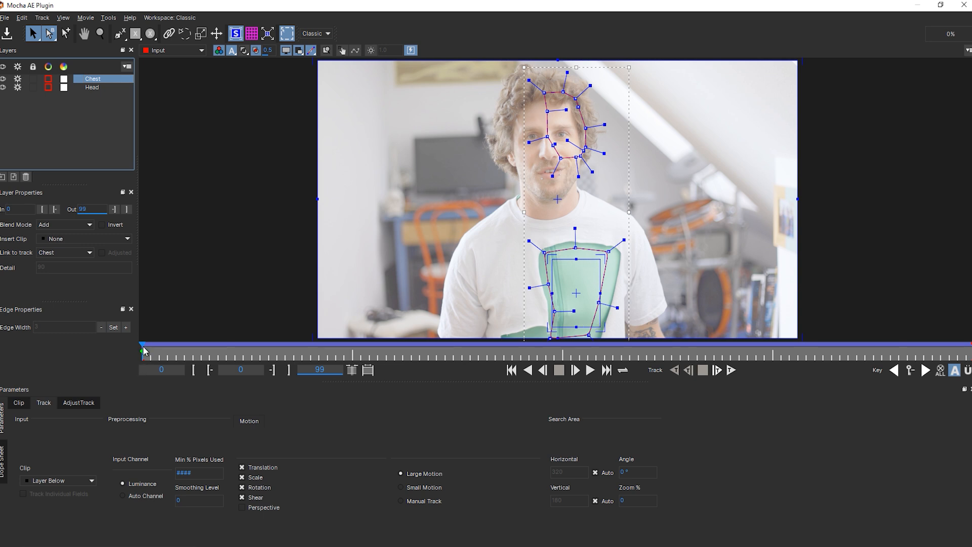
{"action": "left_click", "coordinate": [268, 34]}
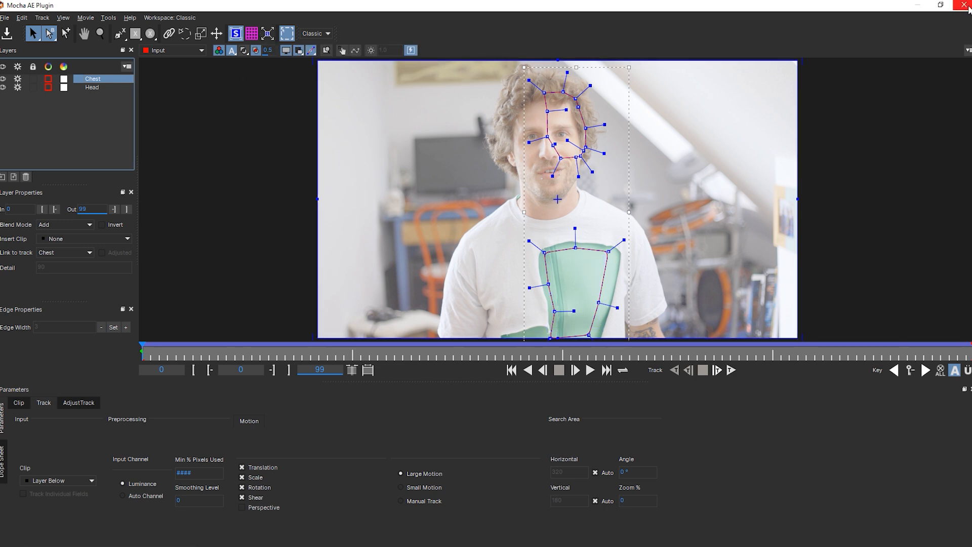
{"action": "left_click", "coordinate": [964, 5]}
Step: Create track data from the Chest layer in the lower zombie footage layer's Mocha AE effect
{"action": "left_click", "coordinate": [277, 128]}
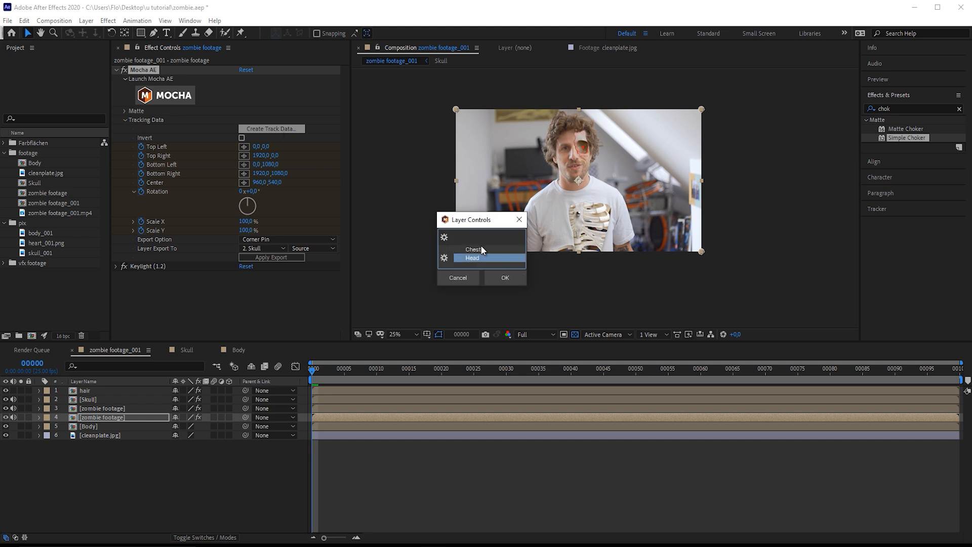
{"action": "left_click", "coordinate": [481, 250]}
{"action": "left_click", "coordinate": [502, 280]}
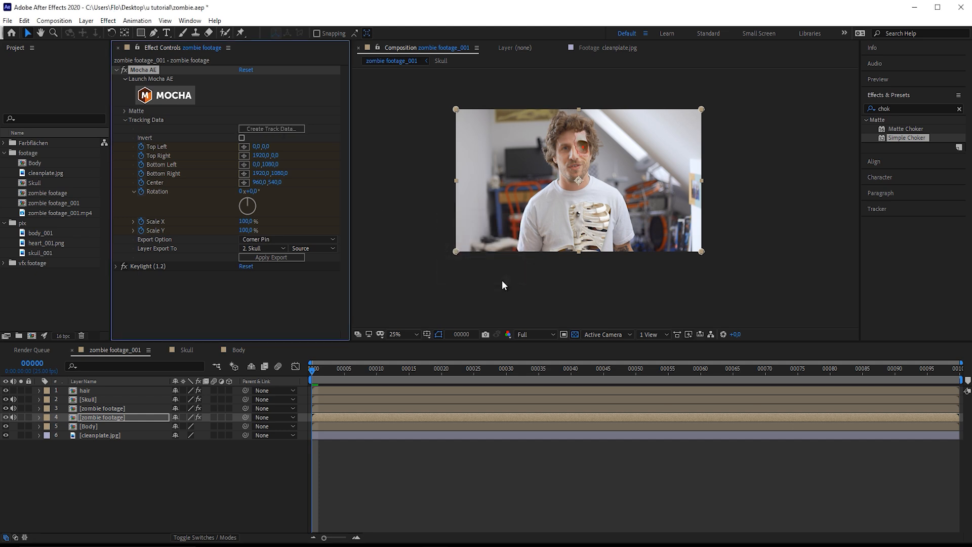
Step: Export the chest tracking data as Corner Pin to the Body layer, apply it, and preview the result
{"action": "left_click", "coordinate": [103, 426]}
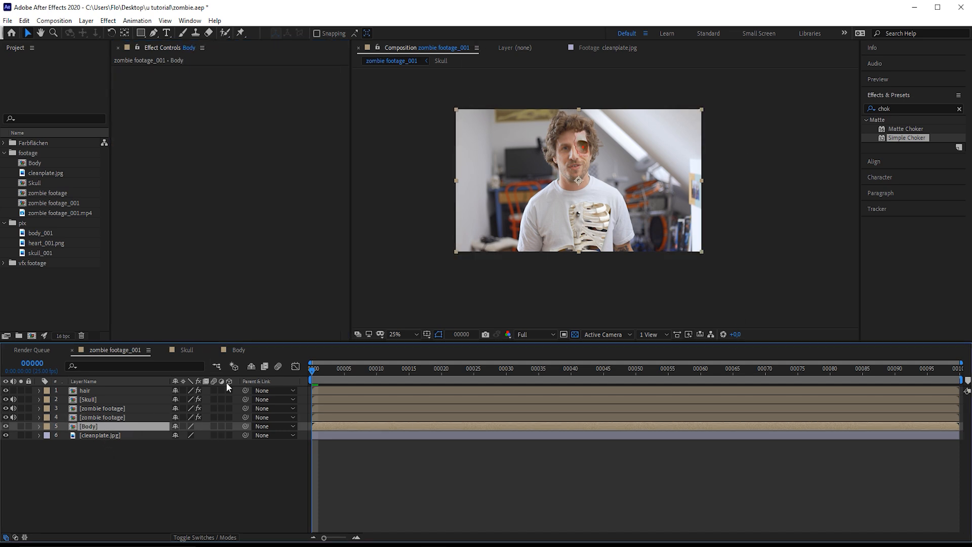
{"action": "left_click", "coordinate": [97, 417]}
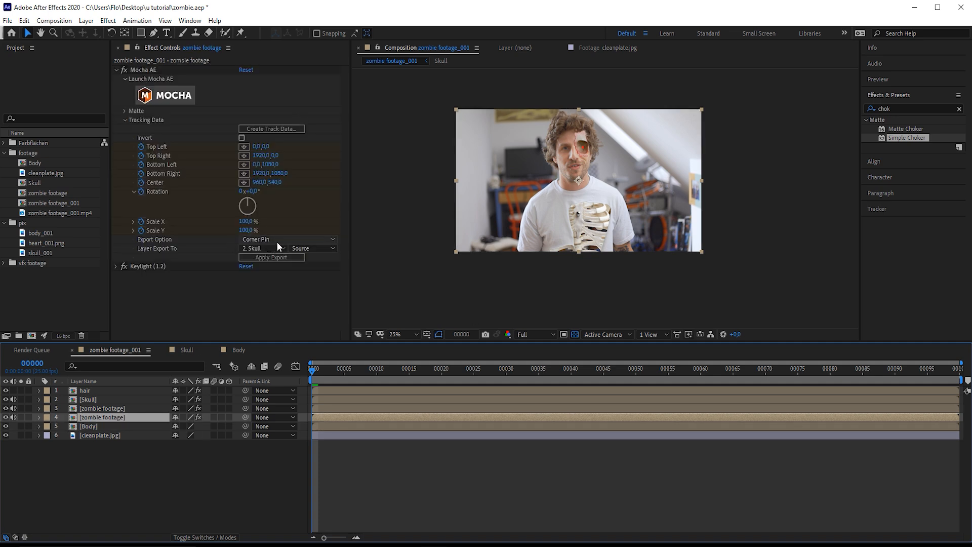
{"action": "left_click", "coordinate": [272, 247]}
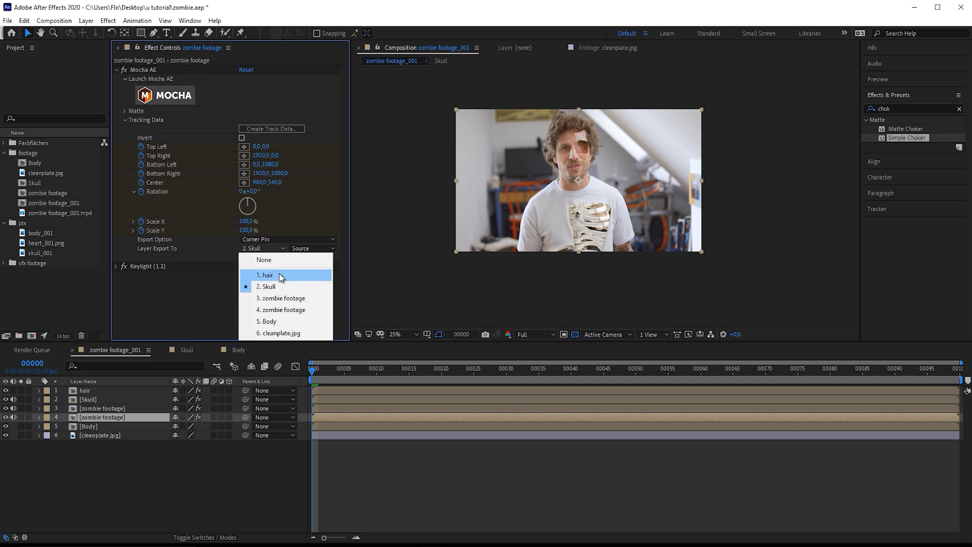
{"action": "left_click", "coordinate": [284, 321]}
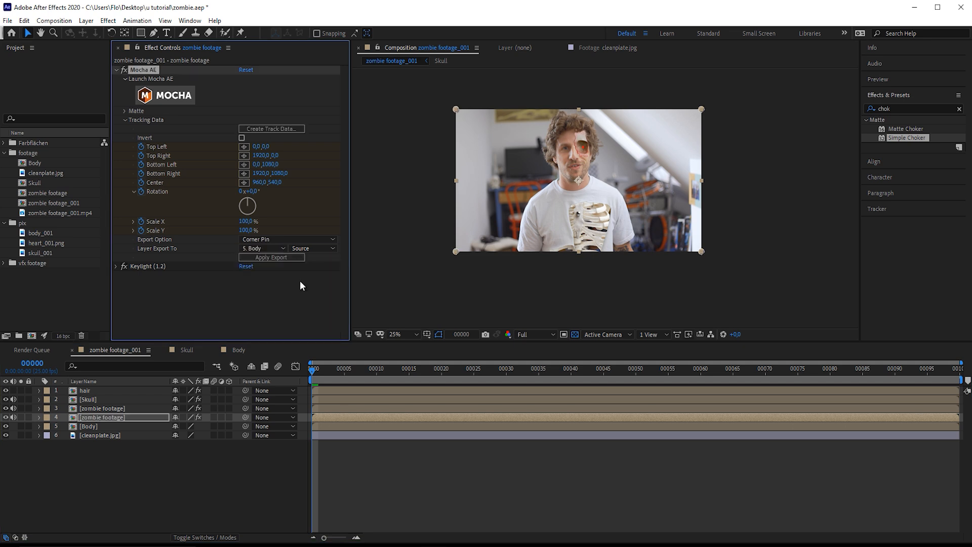
{"action": "left_click", "coordinate": [275, 255]}
{"action": "key", "text": "space"}
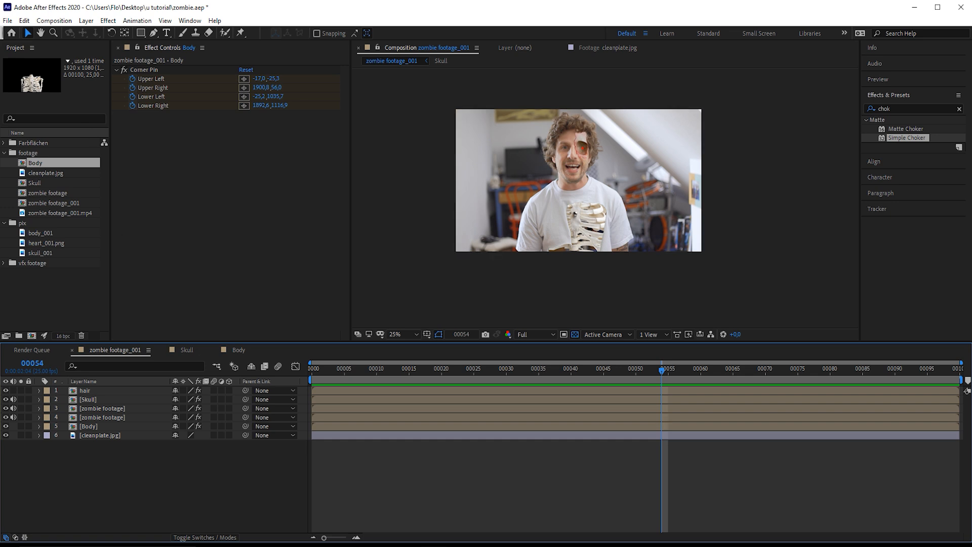
Step: Create a new composition from heart_001.png and place Slime Surface 6.mov from the vfx footage folder above the heart
{"action": "left_click_drag", "start_coordinate": [52, 244], "coordinate": [33, 338]}
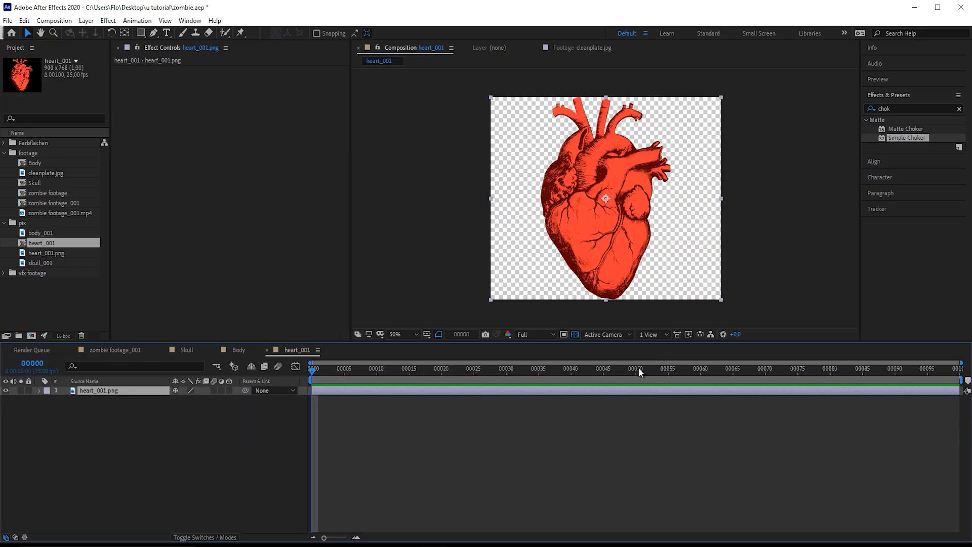
{"action": "left_click_drag", "start_coordinate": [635, 343], "coordinate": [637, 406]}
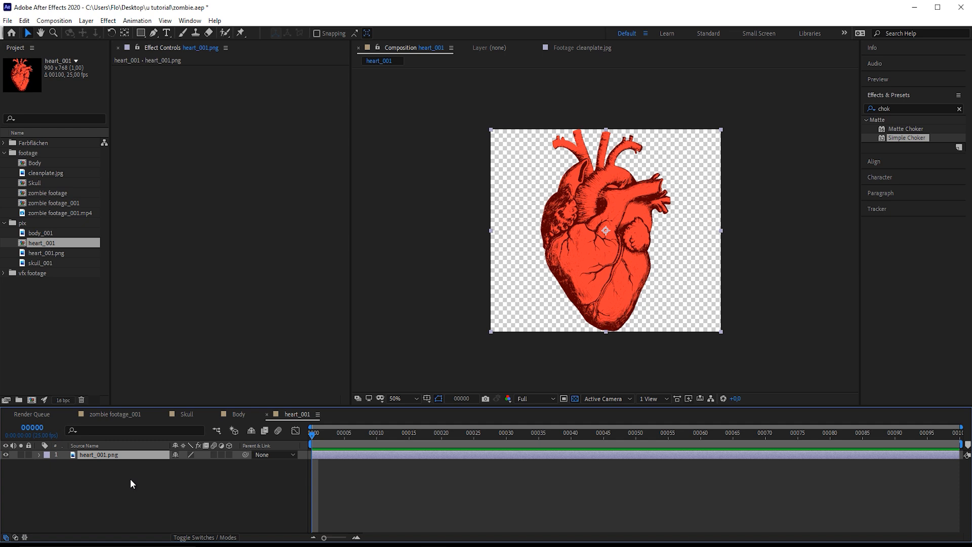
{"action": "left_click", "coordinate": [4, 273]}
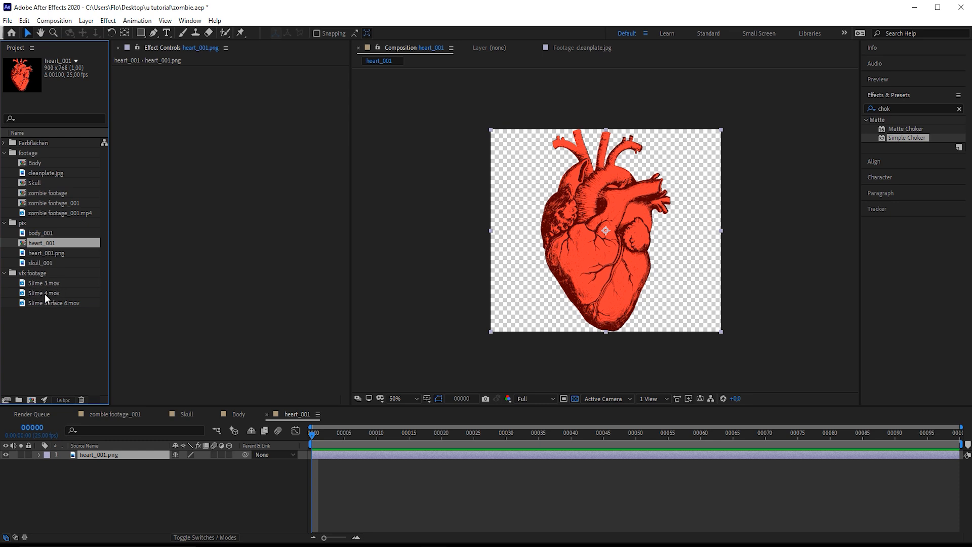
{"action": "left_click_drag", "start_coordinate": [56, 306], "coordinate": [589, 267]}
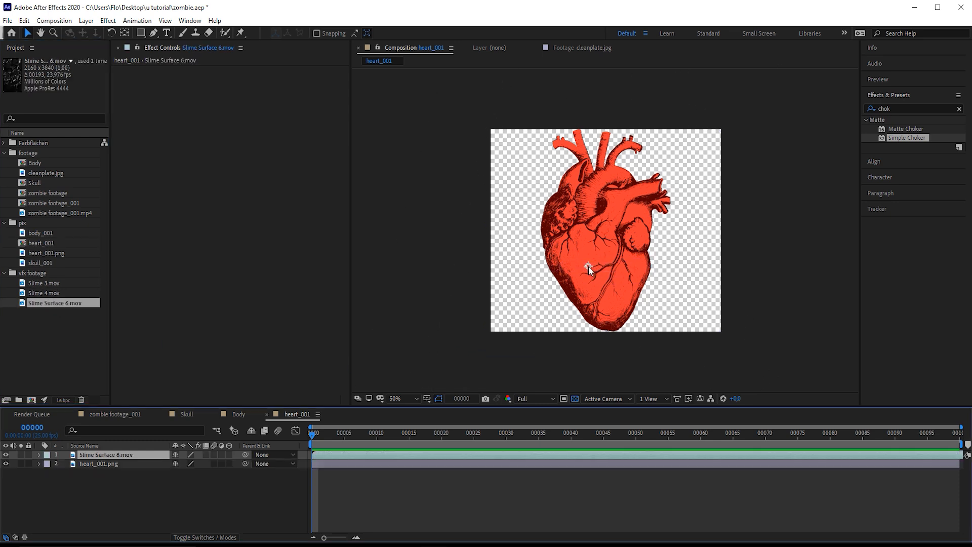
Step: Scale Slime Surface 6.mov down until it is only slightly wider than the heart composition, and preview the slime
{"action": "key", "text": "comma"}
{"action": "key", "text": "comma"}
{"action": "left_click_drag", "start_coordinate": [669, 112], "coordinate": [639, 180]}
{"action": "key", "text": "space"}
{"action": "key", "text": "period"}
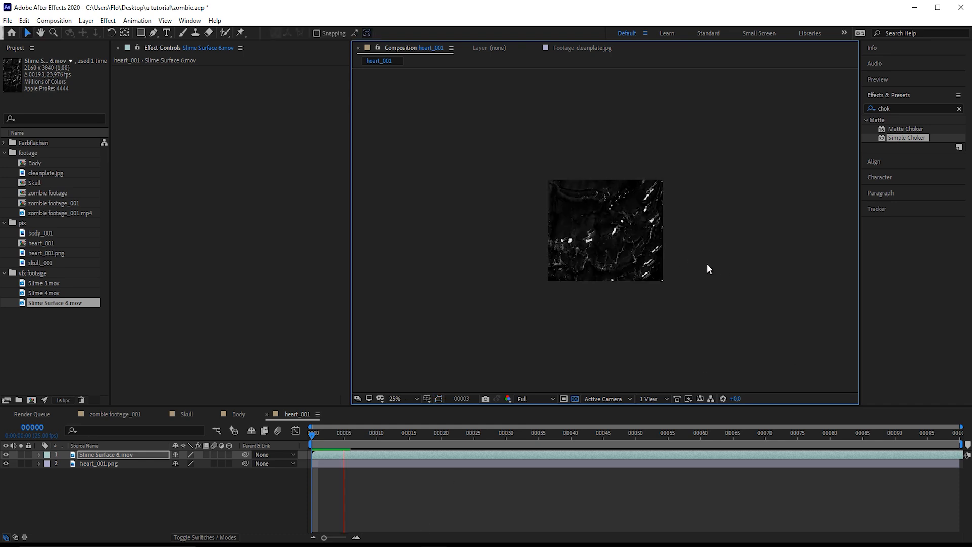
{"action": "key", "text": "period"}
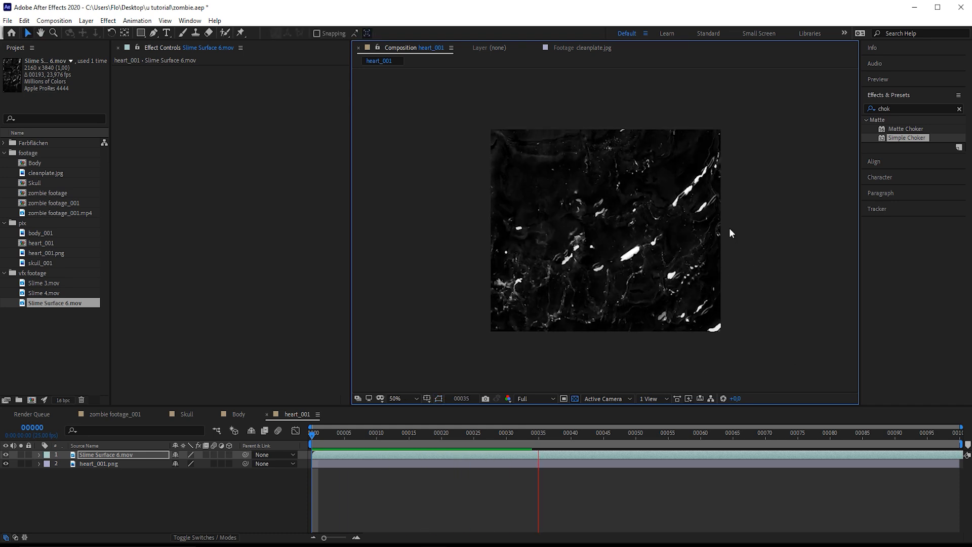
Step: Duplicate the heart_001.png layer and move the copy above Slime Surface 6.mov
{"action": "left_click", "coordinate": [6, 454]}
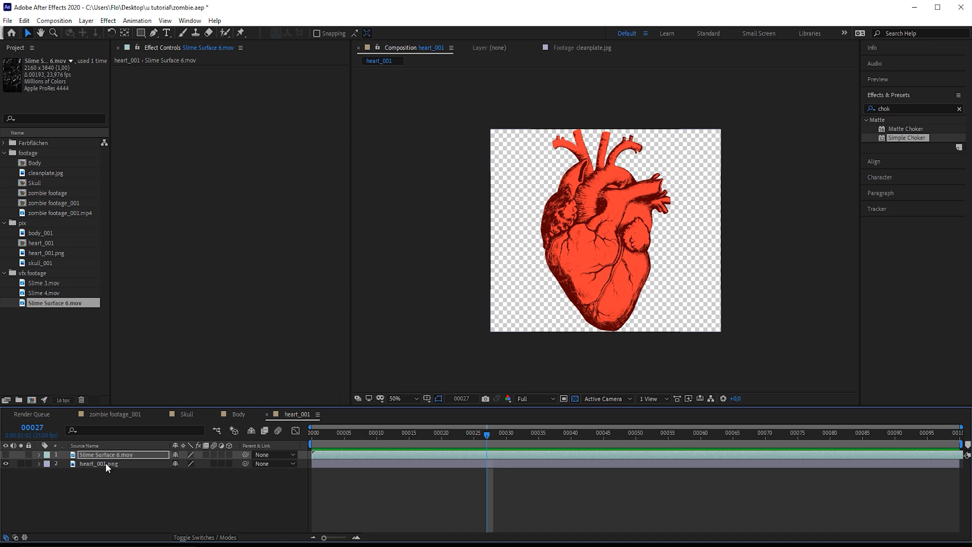
{"action": "left_click", "coordinate": [105, 463]}
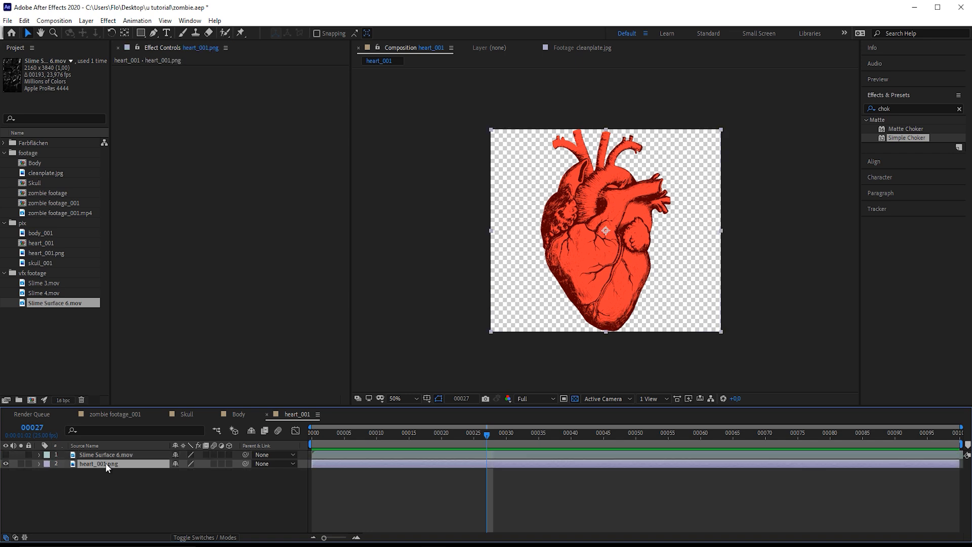
{"action": "key", "text": "ctrl+d"}
{"action": "key", "text": "ctrl+bracketright"}
Step: Set the track matte of Slime Surface 6.mov to Alpha Matte "heart_001.png" and preview the matted slime from the start
{"action": "left_click", "coordinate": [94, 463]}
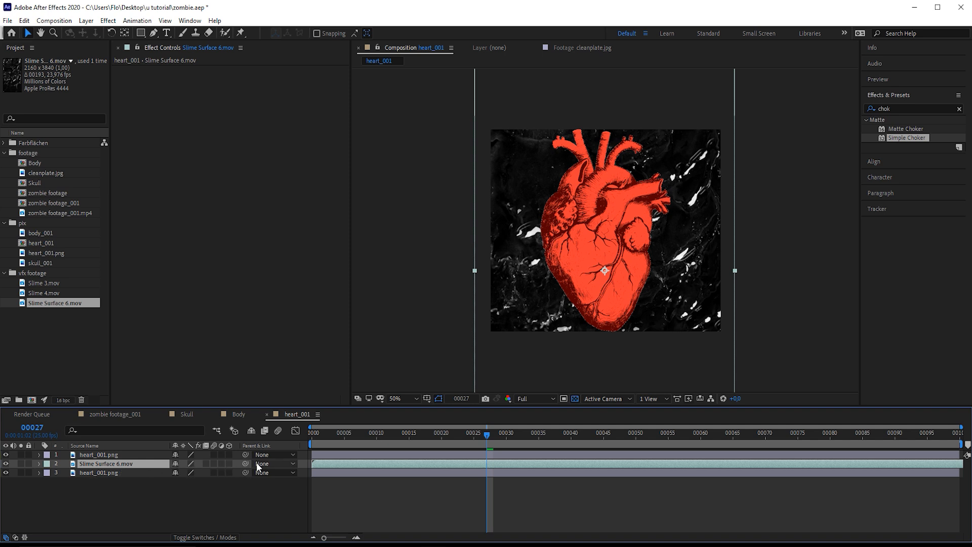
{"action": "left_click", "coordinate": [194, 539]}
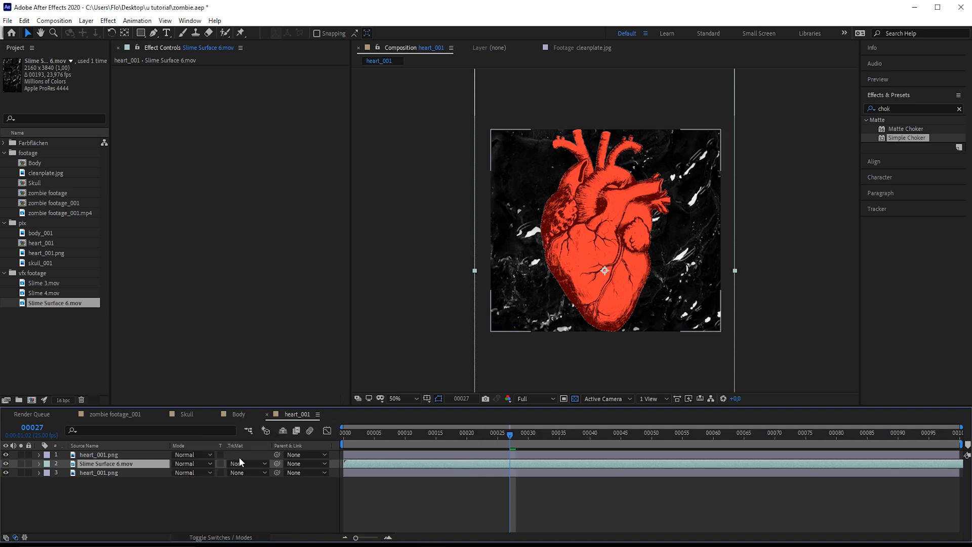
{"action": "left_click", "coordinate": [251, 463]}
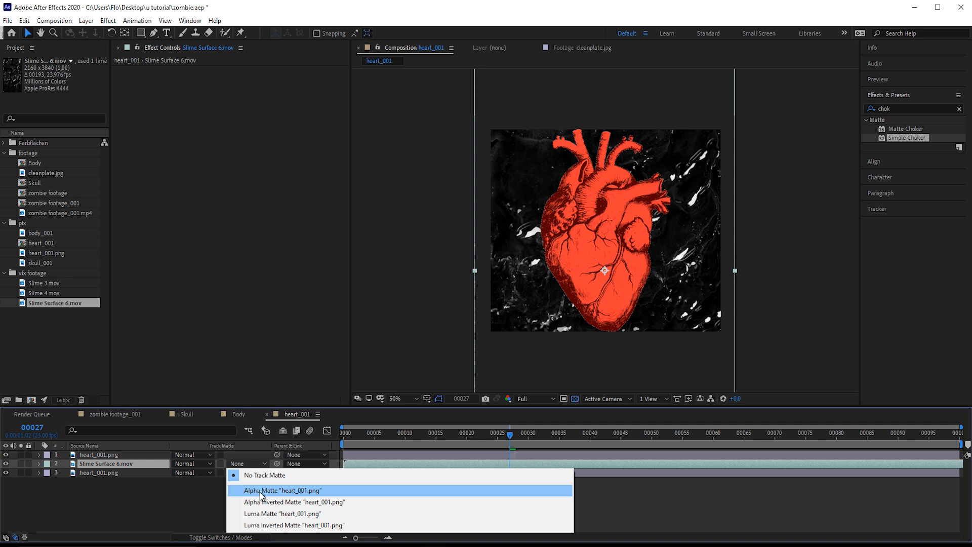
{"action": "left_click", "coordinate": [261, 495]}
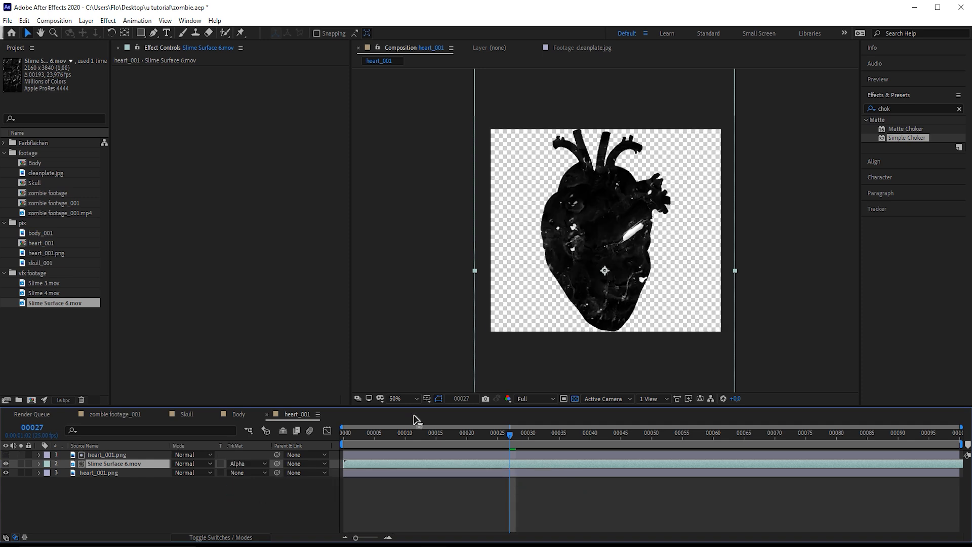
{"action": "left_click", "coordinate": [348, 433]}
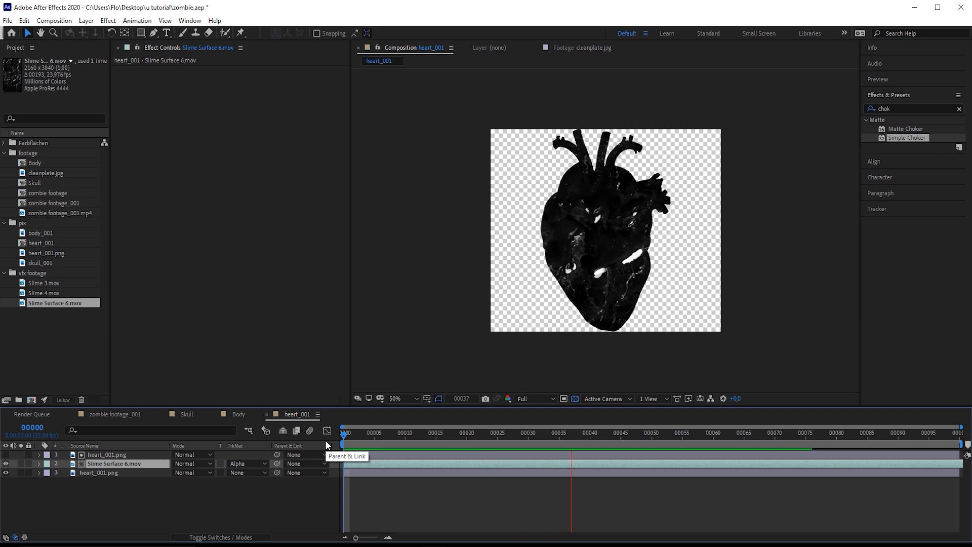
{"action": "key", "text": "space"}
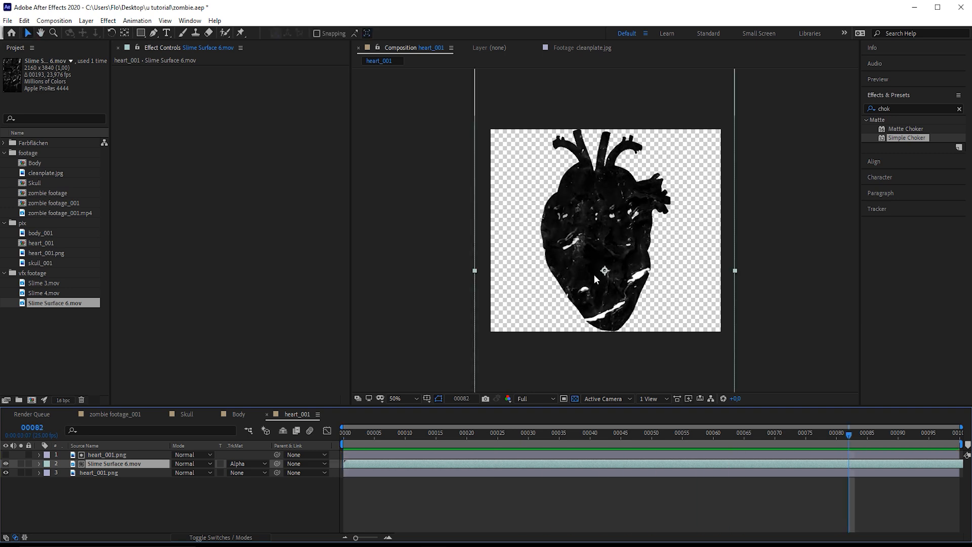
Step: Scale Slime Surface 6.mov down further over the heart, set its blending mode to Add, and preview it
{"action": "left_click_drag", "start_coordinate": [735, 270], "coordinate": [695, 293]}
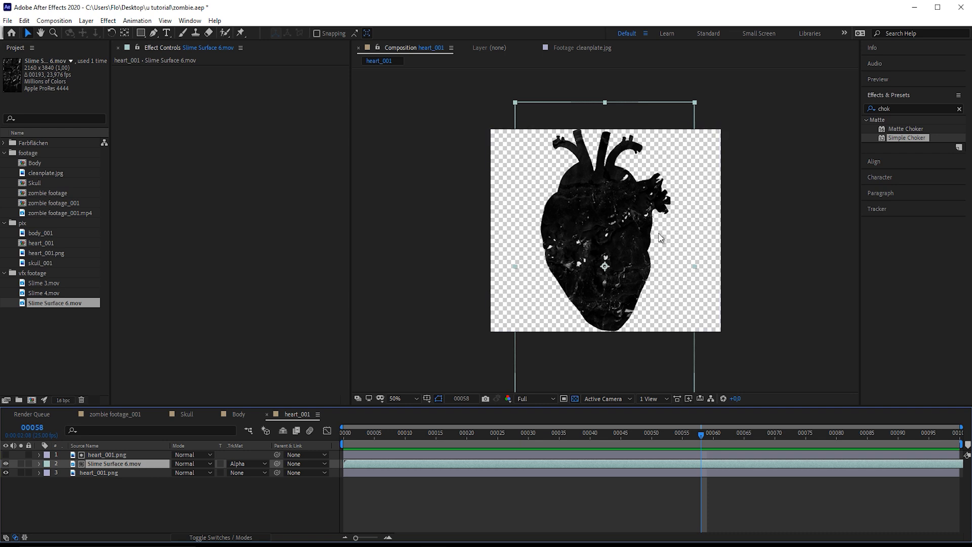
{"action": "left_click", "coordinate": [192, 464]}
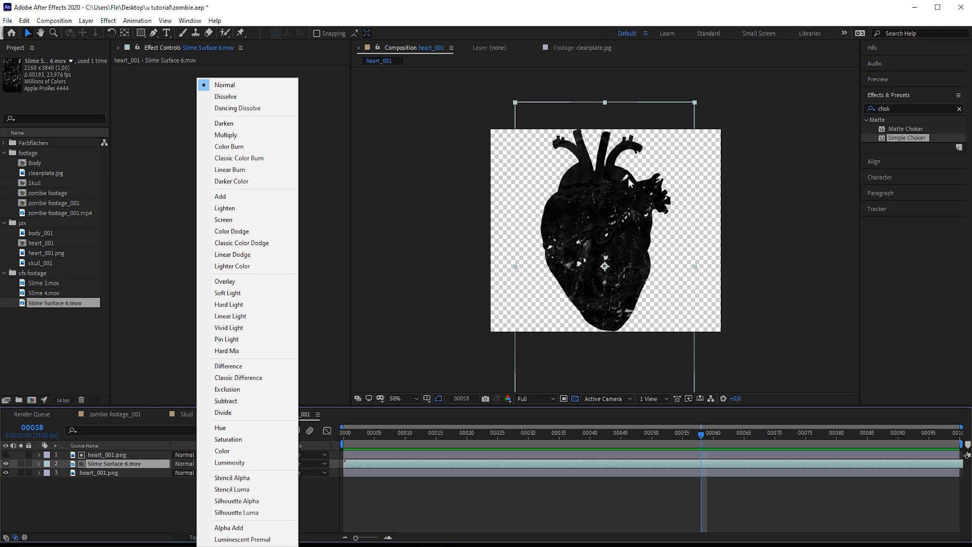
{"action": "left_click", "coordinate": [225, 197]}
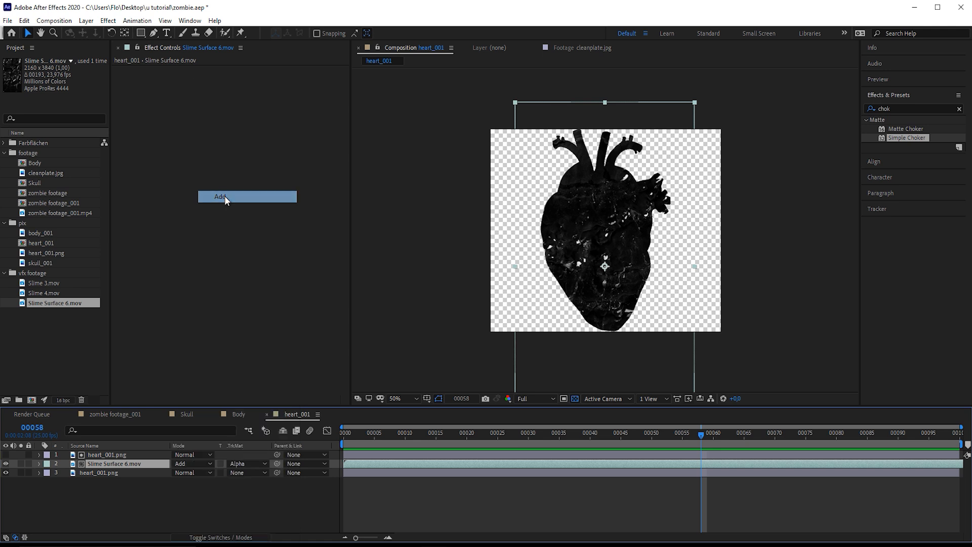
{"action": "key", "text": "space"}
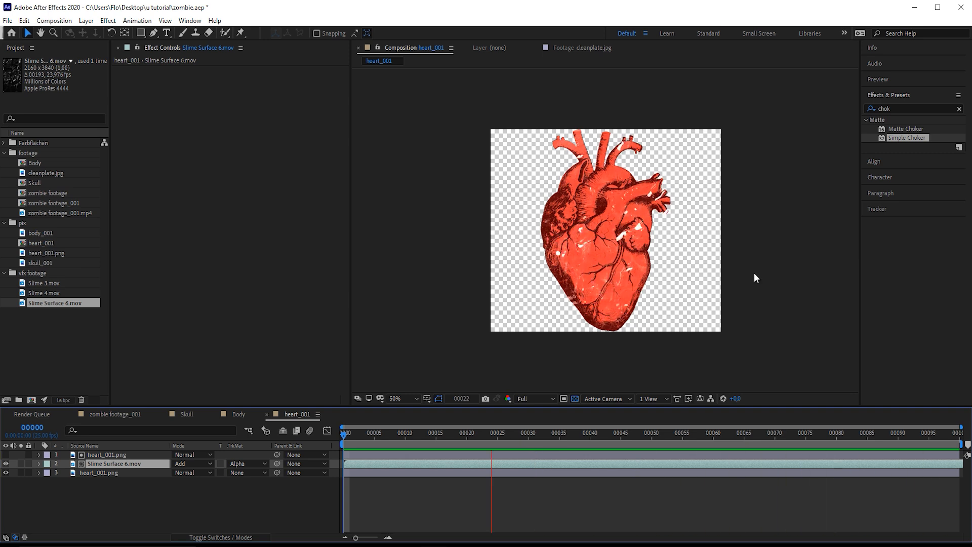
{"action": "key", "text": "space"}
Step: Find the Gaussian Blur effect, apply it to the bottom heart_001.png layer, and set its Blurriness to 41,8
{"action": "left_click", "coordinate": [105, 474]}
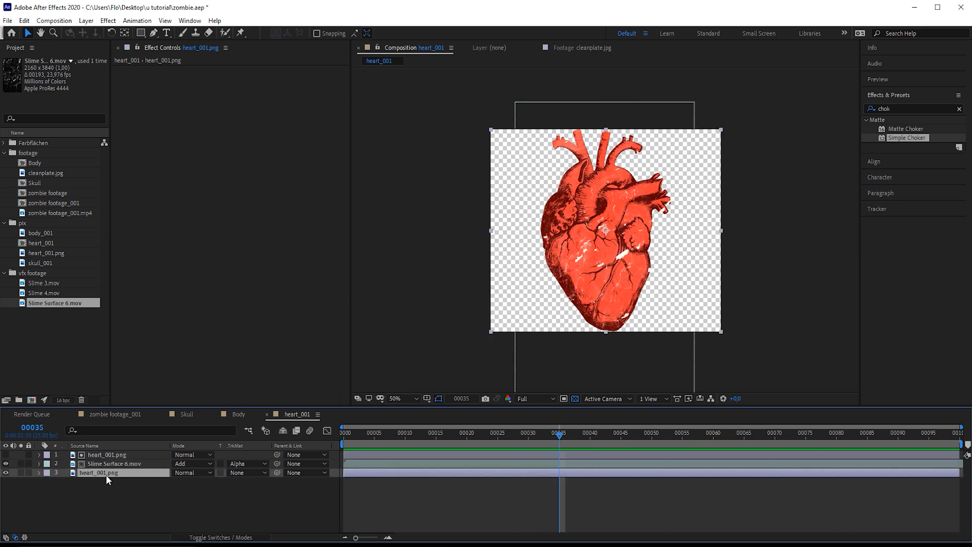
{"action": "left_click", "coordinate": [902, 108]}
{"action": "type", "text": "blur"}
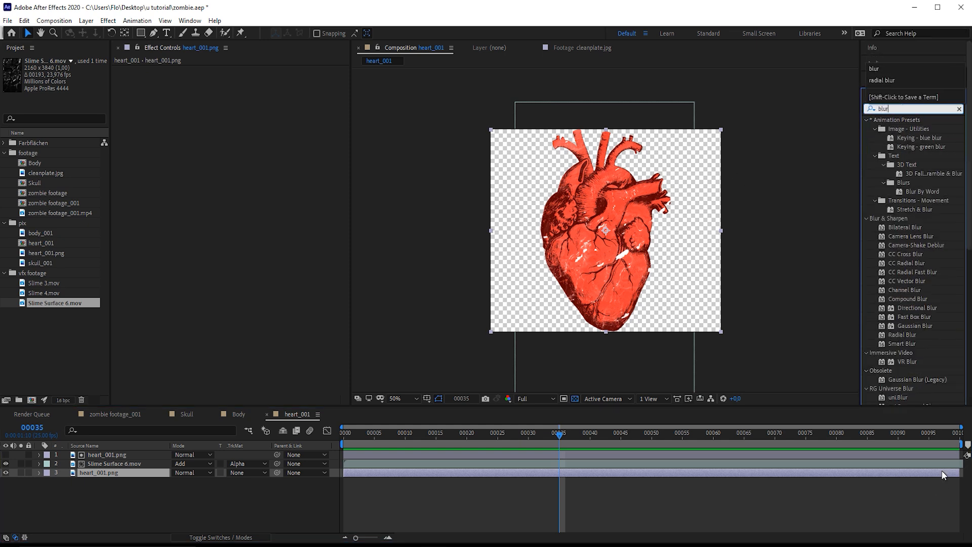
{"action": "scroll", "coordinate": [926, 350], "scroll_direction": "down", "scroll_amount": 3}
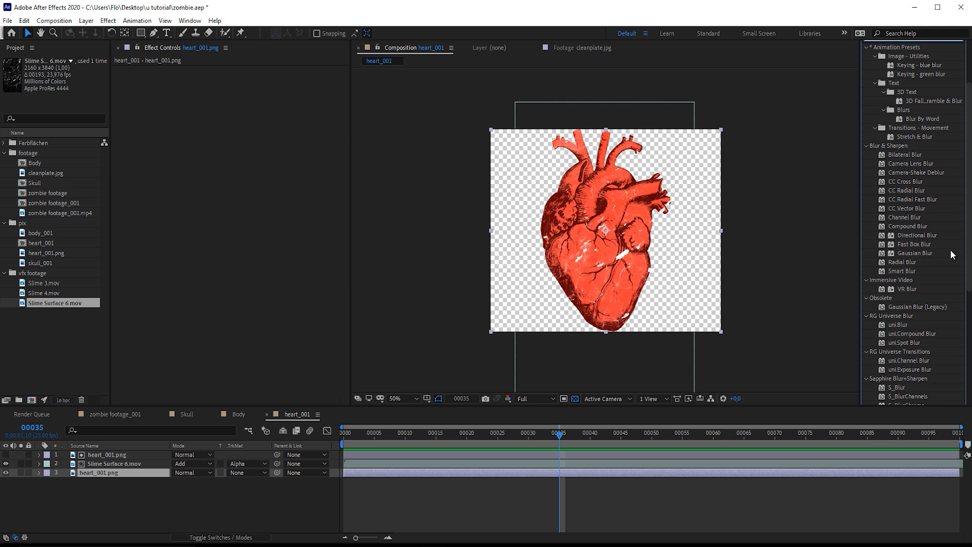
{"action": "scroll", "coordinate": [950, 251], "scroll_direction": "up", "scroll_amount": 3}
{"action": "left_click_drag", "start_coordinate": [899, 109], "coordinate": [845, 113]}
{"action": "type", "text": "gauss"}
{"action": "double_click", "coordinate": [915, 129]}
{"action": "left_click_drag", "start_coordinate": [251, 77], "coordinate": [462, 81]}
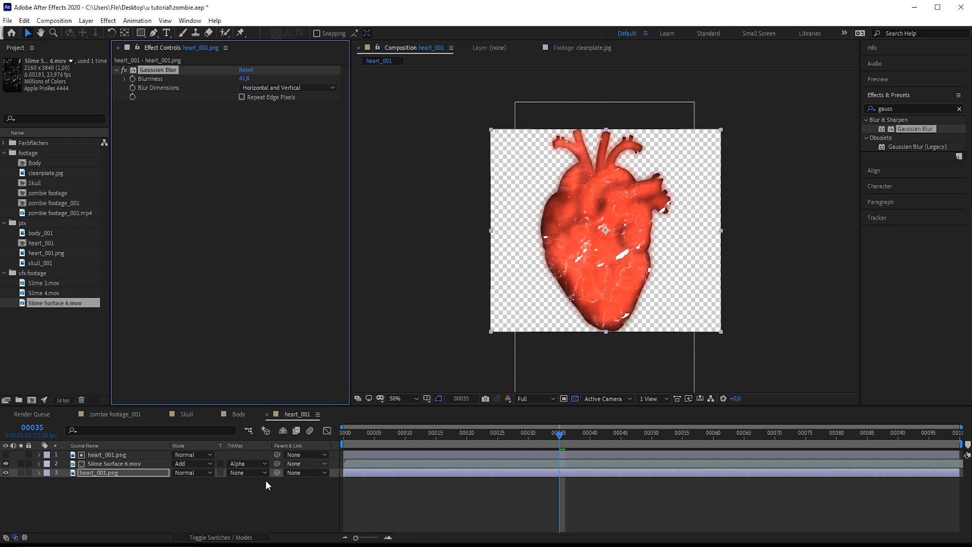
Step: Set the opacity of Slime Surface 6.mov to 99 % and preview the slimy heart
{"action": "left_click", "coordinate": [130, 462]}
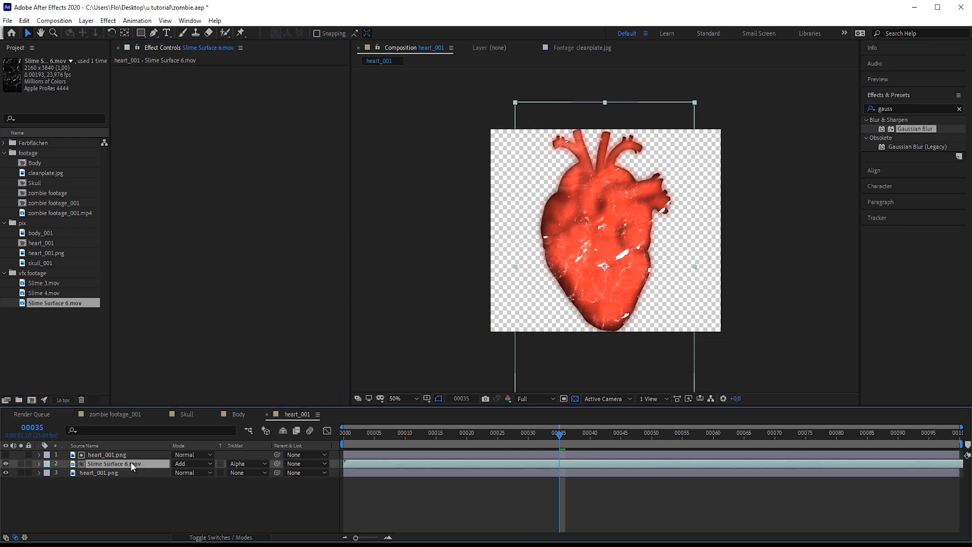
{"action": "key", "text": "t"}
{"action": "key", "text": "space"}
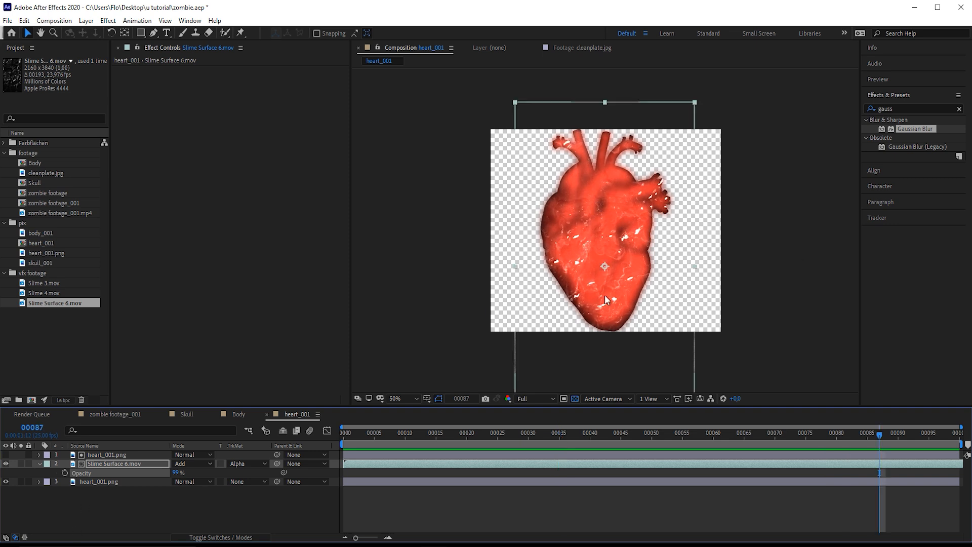
Step: Duplicate the blurred bottom heart_001.png layer, move the copy above all layers, and set its Gaussian Blur Blurriness to 27,9
{"action": "left_click", "coordinate": [96, 483]}
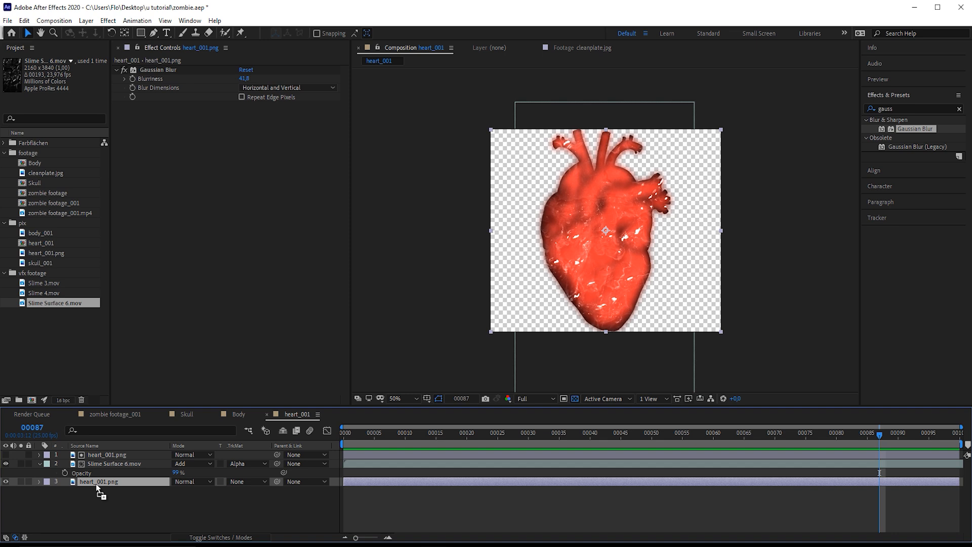
{"action": "key", "text": "ctrl+d"}
{"action": "left_click_drag", "start_coordinate": [96, 484], "coordinate": [105, 453]}
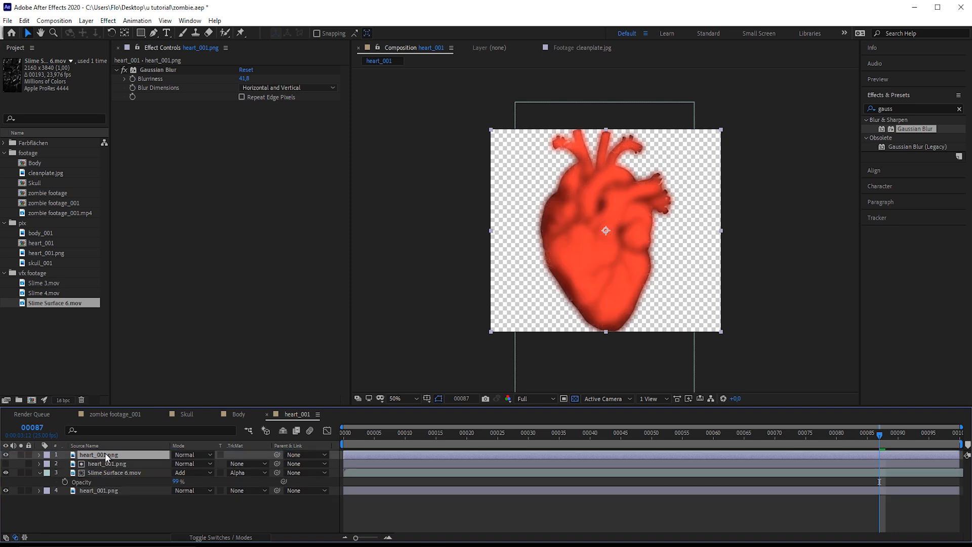
{"action": "left_click", "coordinate": [219, 91]}
{"action": "left_click_drag", "start_coordinate": [219, 91], "coordinate": [188, 96]}
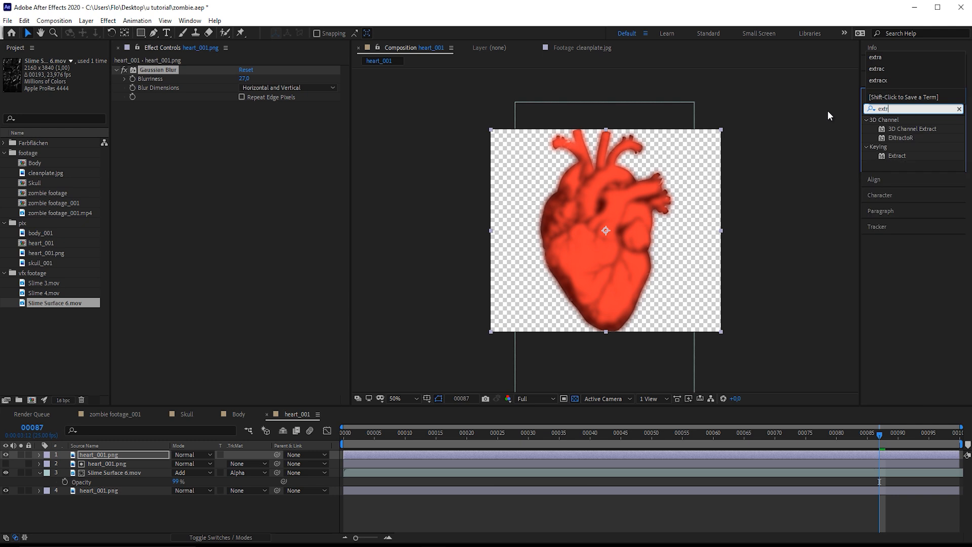
Step: Apply the Extract effect to the top heart_001.png layer with White Point 48 and White Softness 46
{"action": "type", "text": "a"}
{"action": "left_click_drag", "start_coordinate": [896, 156], "coordinate": [277, 159]}
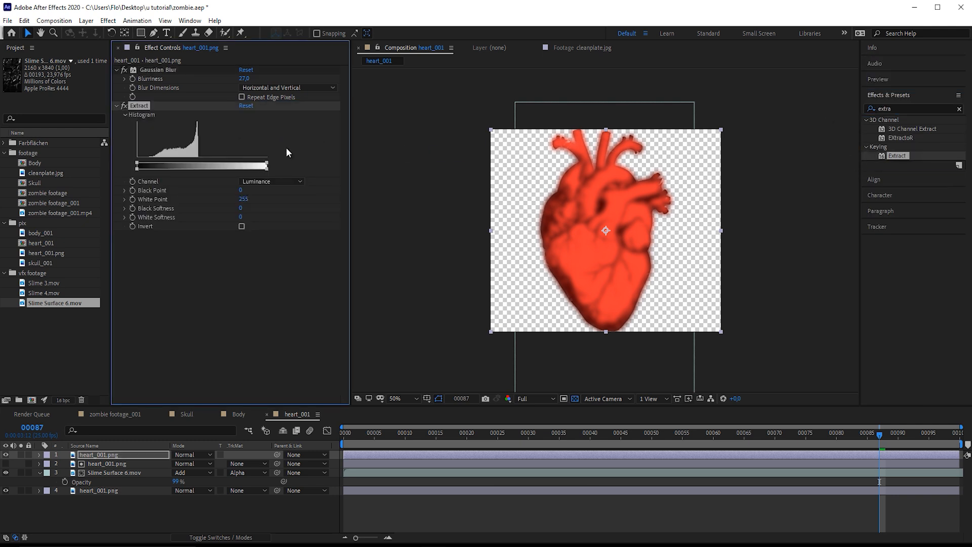
{"action": "left_click_drag", "start_coordinate": [267, 163], "coordinate": [185, 169]}
Step: Apply Levels to the top heart_001.png layer with Input Black 4754,6 and Gamma 1,05, and preview from the start
{"action": "left_click", "coordinate": [911, 109]}
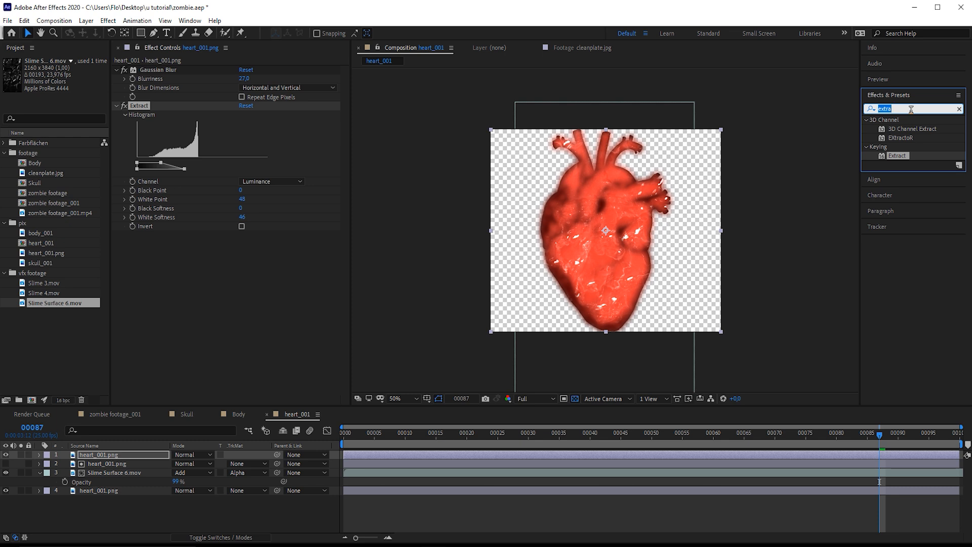
{"action": "type", "text": "level"}
{"action": "double_click", "coordinate": [906, 173]}
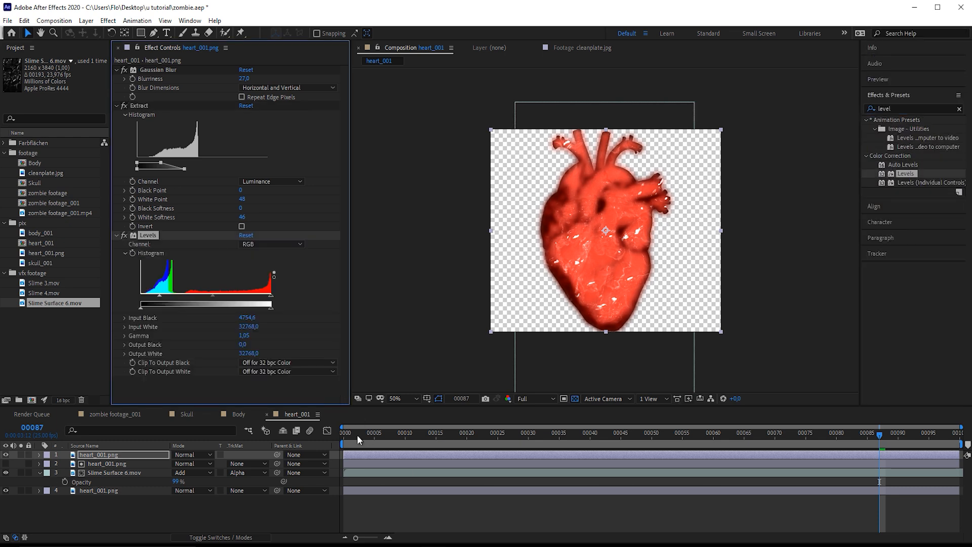
{"action": "key", "text": "Home"}
{"action": "key", "text": "space"}
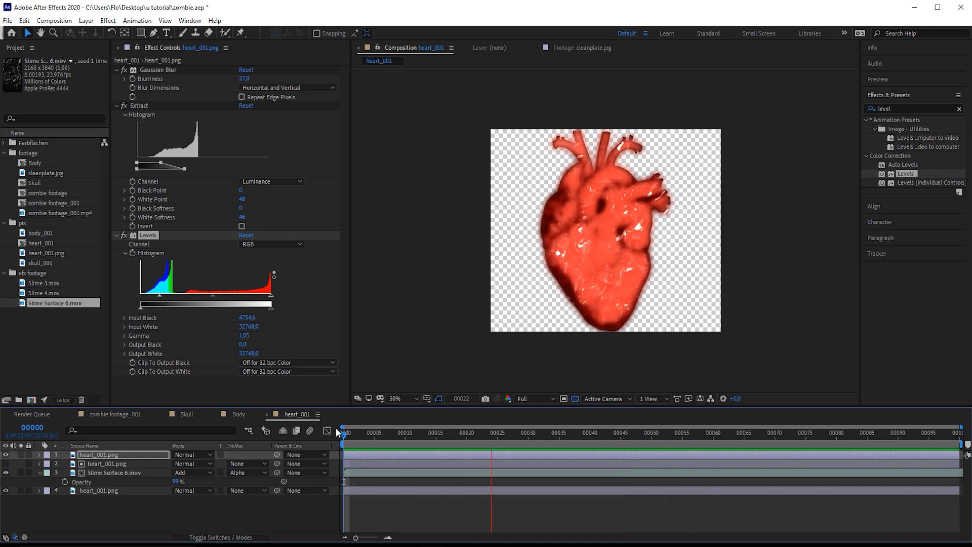
{"action": "key", "text": "space"}
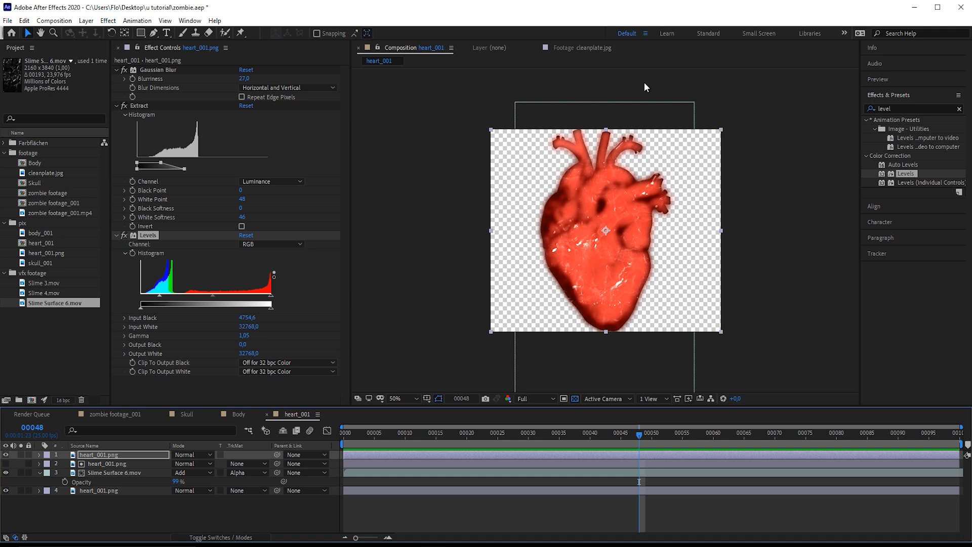
Step: Add an adjustment layer above the heart layers, save the project, and rename the new layer hb
{"action": "left_click", "coordinate": [908, 110]}
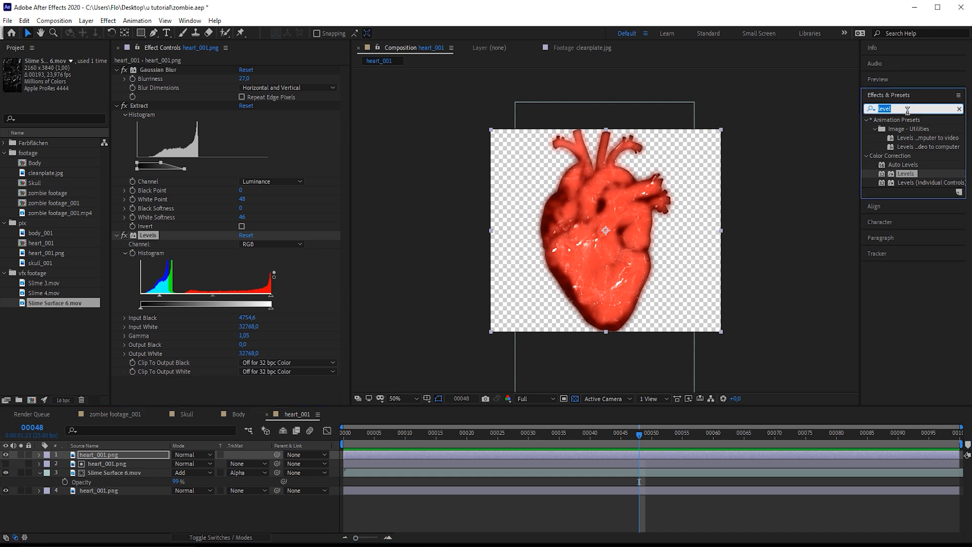
{"action": "left_click", "coordinate": [238, 512]}
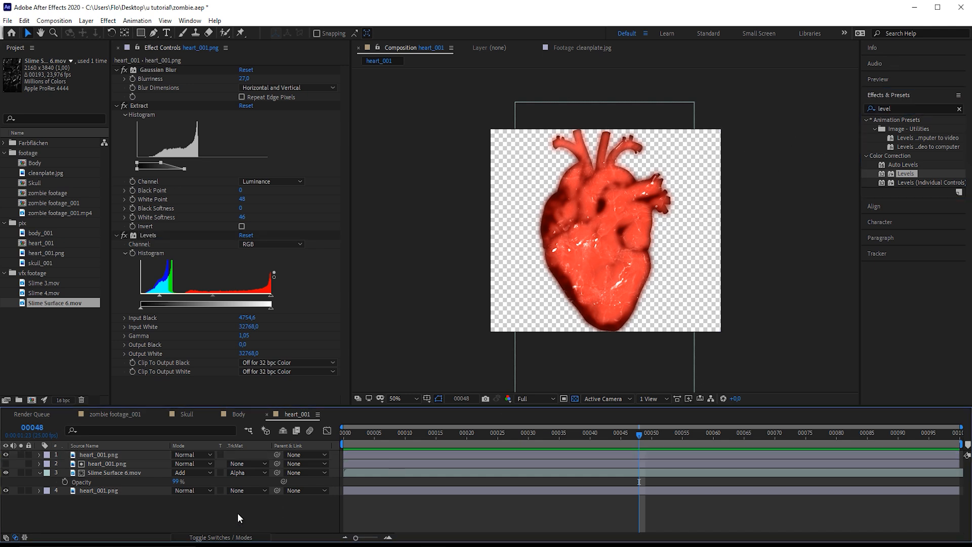
{"action": "key", "text": "ctrl+alt+y"}
{"action": "key", "text": "ctrl+s"}
{"action": "key", "text": "Return"}
{"action": "type", "text": "hb"}
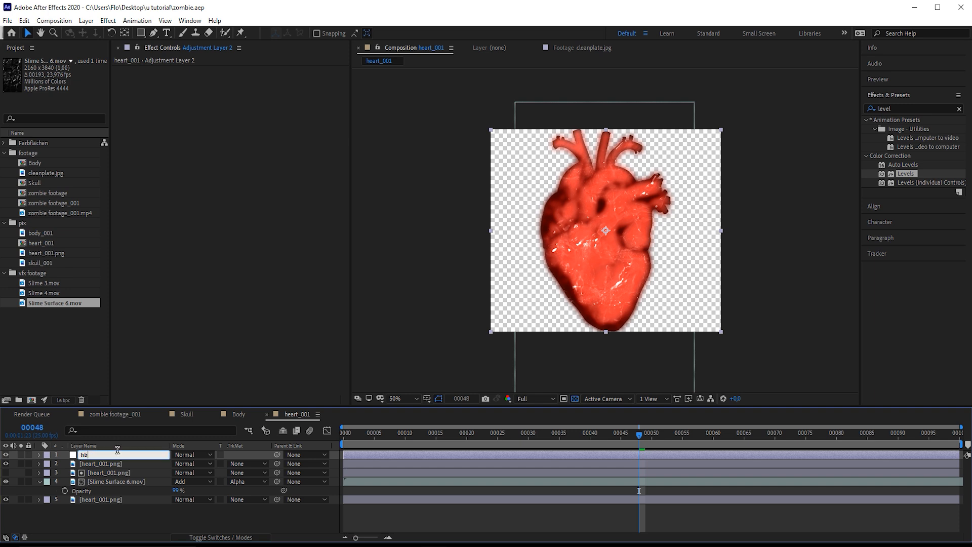
Step: Apply the Bulge effect to hb with Horizontal Radius 182, Vertical Radius 265, Taper Radius 19 and Bulge Center 430, 410
{"action": "type", "text": "l"}
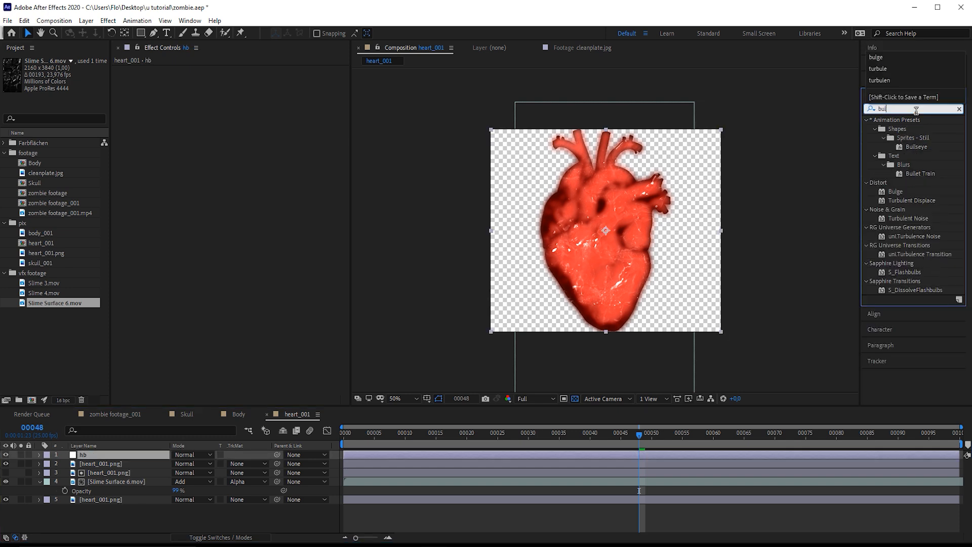
{"action": "type", "text": "g"}
{"action": "left_click_drag", "start_coordinate": [895, 128], "coordinate": [100, 458]}
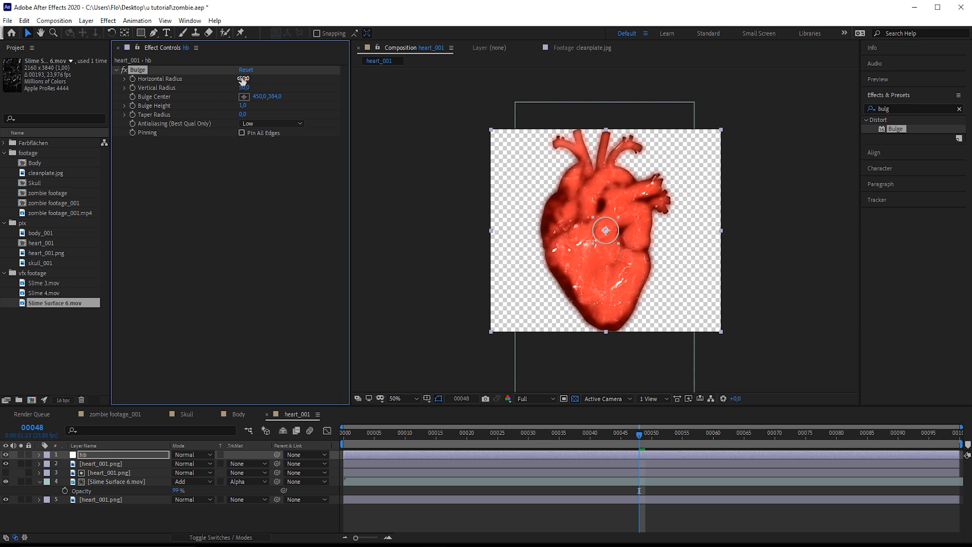
{"action": "left_click_drag", "start_coordinate": [244, 78], "coordinate": [312, 81]}
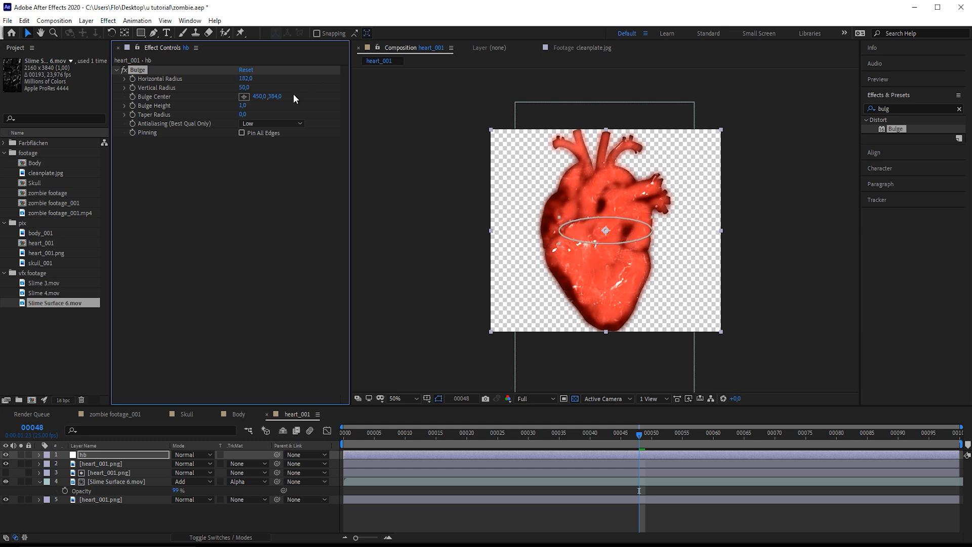
{"action": "left_click_drag", "start_coordinate": [248, 88], "coordinate": [357, 89]}
{"action": "left_click_drag", "start_coordinate": [606, 230], "coordinate": [601, 237]}
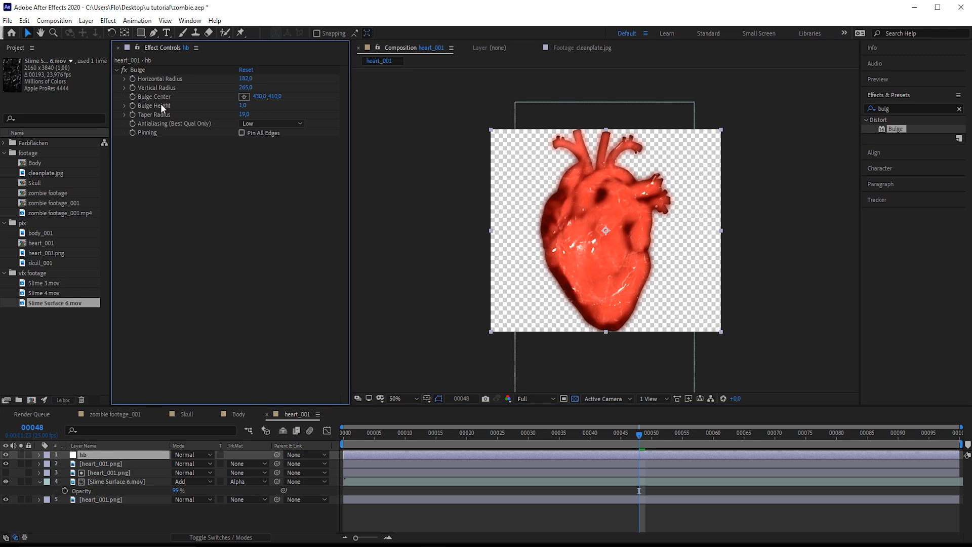
Step: Set the Bulge Height to 0 and start keyframing it at frame 0
{"action": "left_click_drag", "start_coordinate": [243, 106], "coordinate": [197, 111]}
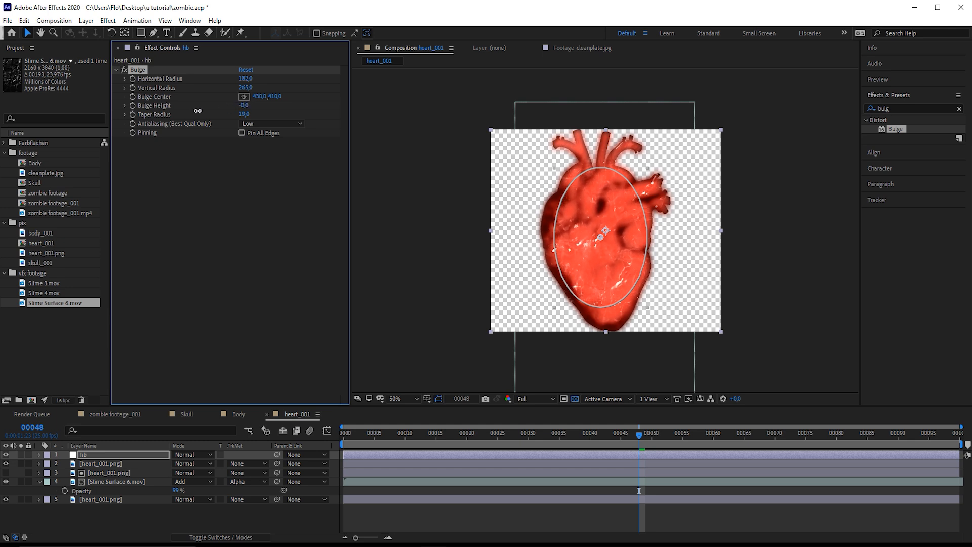
{"action": "left_click", "coordinate": [342, 431]}
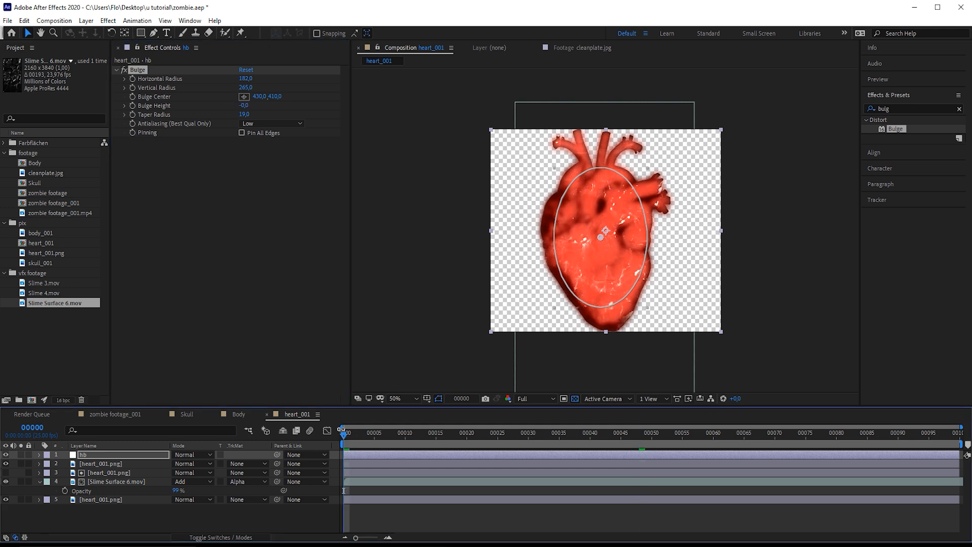
{"action": "left_click", "coordinate": [131, 105]}
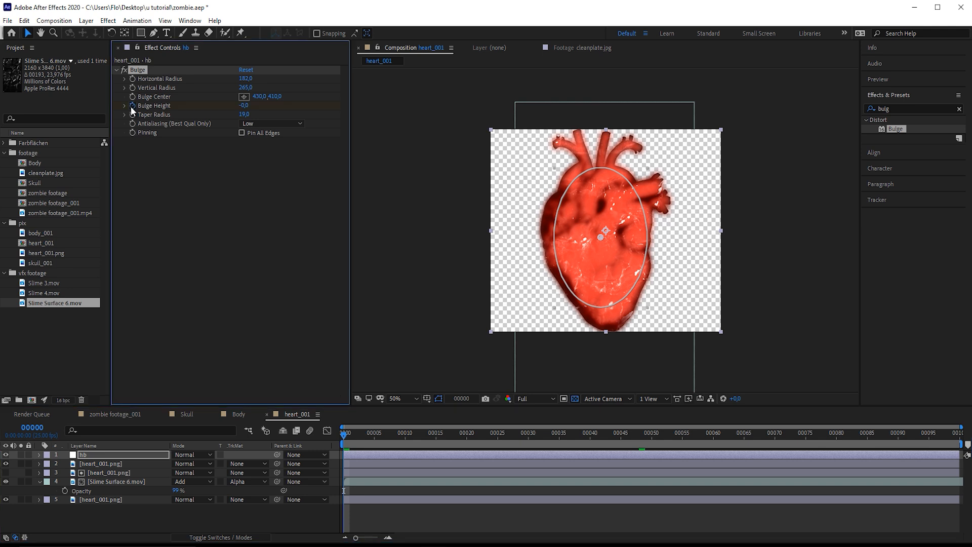
Step: Add Bulge Height keyframes of 1 at frame 15 and 0 at frame 30
{"action": "left_click", "coordinate": [436, 436]}
{"action": "left_click", "coordinate": [246, 105]}
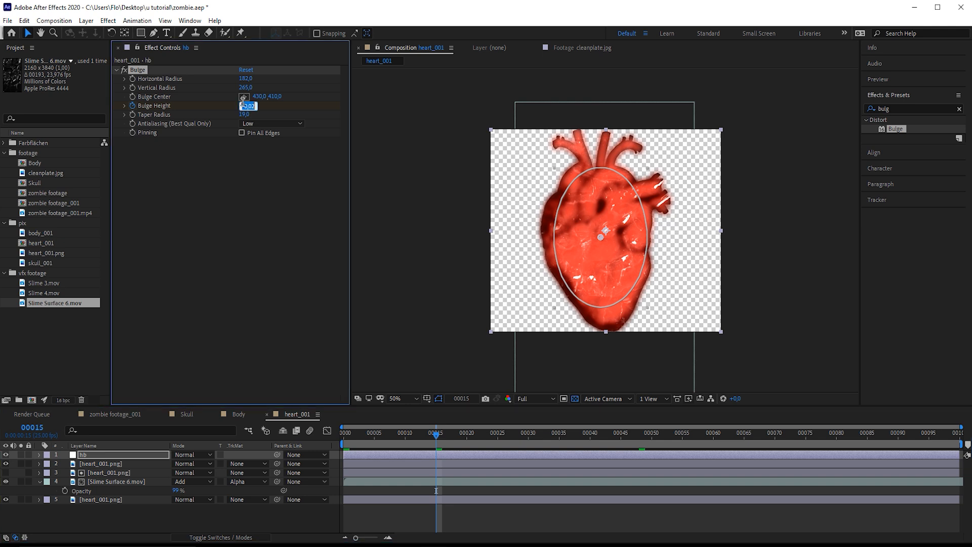
{"action": "type", "text": "1"}
{"action": "left_click", "coordinate": [272, 245]}
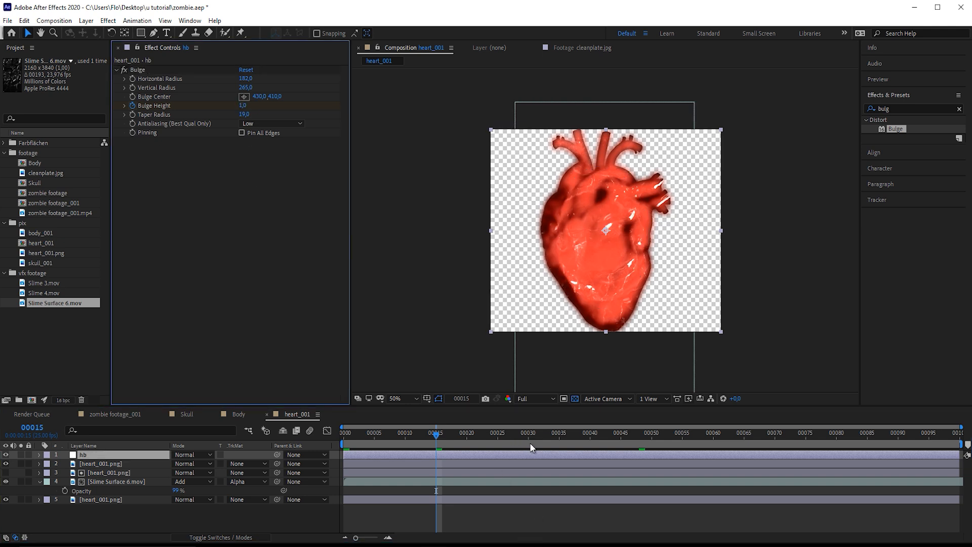
{"action": "left_click", "coordinate": [528, 435]}
{"action": "left_click", "coordinate": [242, 105]}
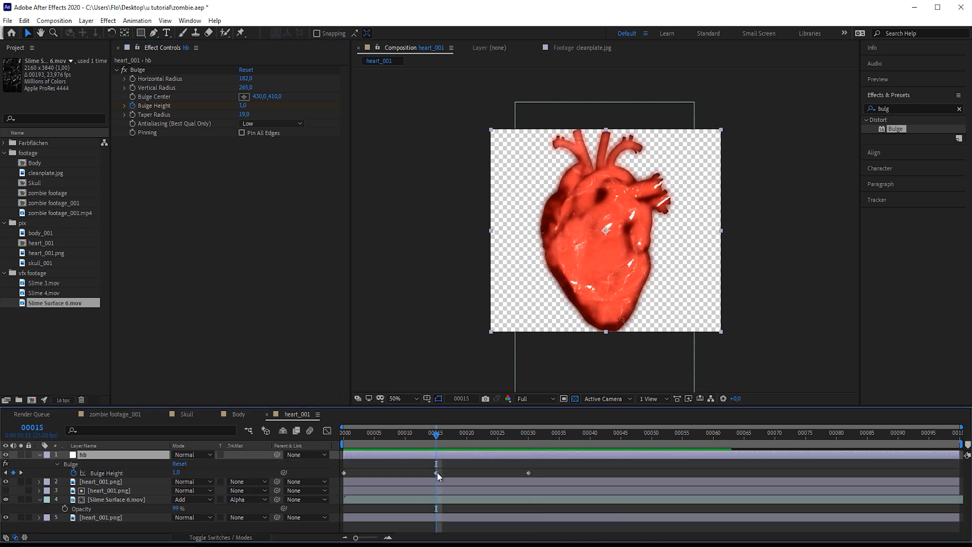
Step: Apply Easy Ease to all three Bulge Height keyframes and preview the heartbeat from the start
{"action": "left_click", "coordinate": [437, 473]}
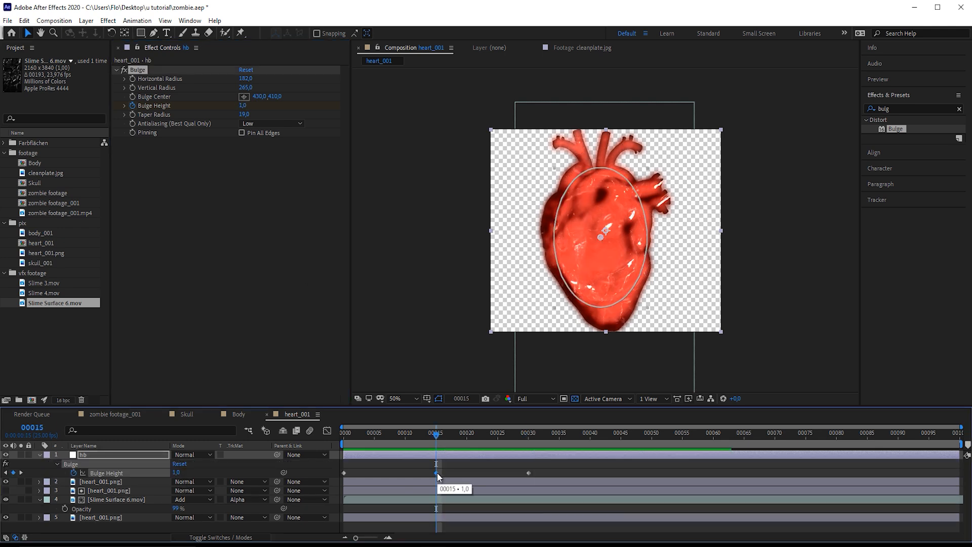
{"action": "right_click", "coordinate": [436, 473]}
{"action": "mouse_move", "coordinate": [498, 465]}
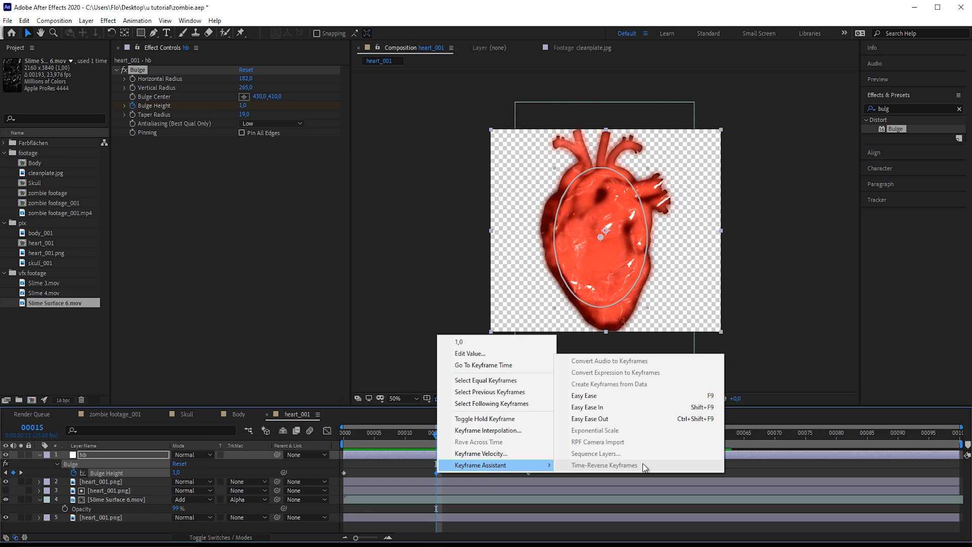
{"action": "left_click", "coordinate": [637, 400]}
{"action": "right_click", "coordinate": [342, 473]}
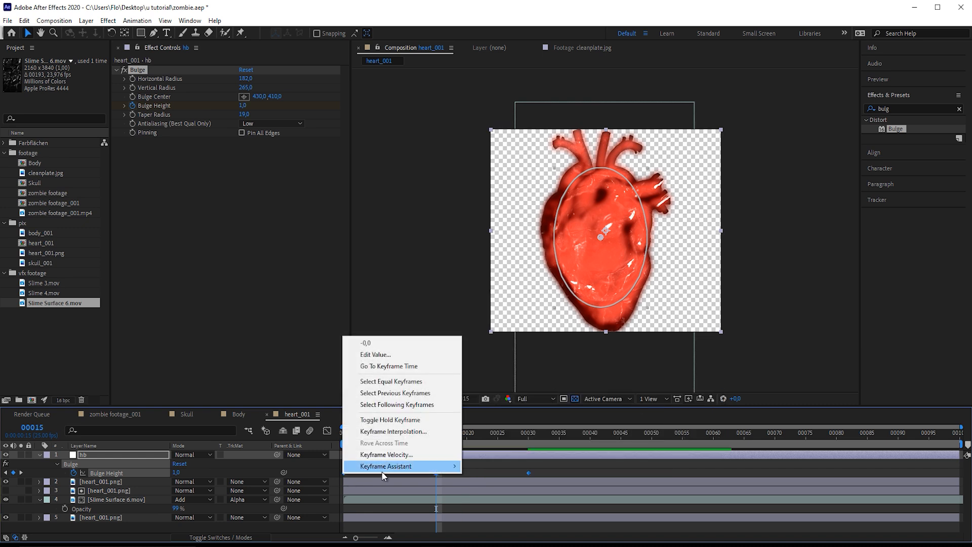
{"action": "mouse_move", "coordinate": [395, 466]}
{"action": "left_click", "coordinate": [557, 398]}
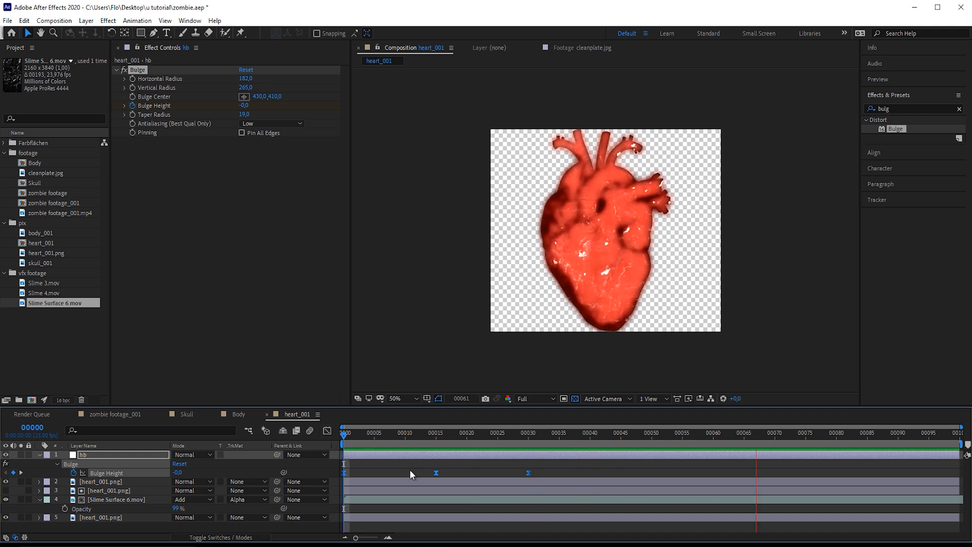
{"action": "key", "text": "space"}
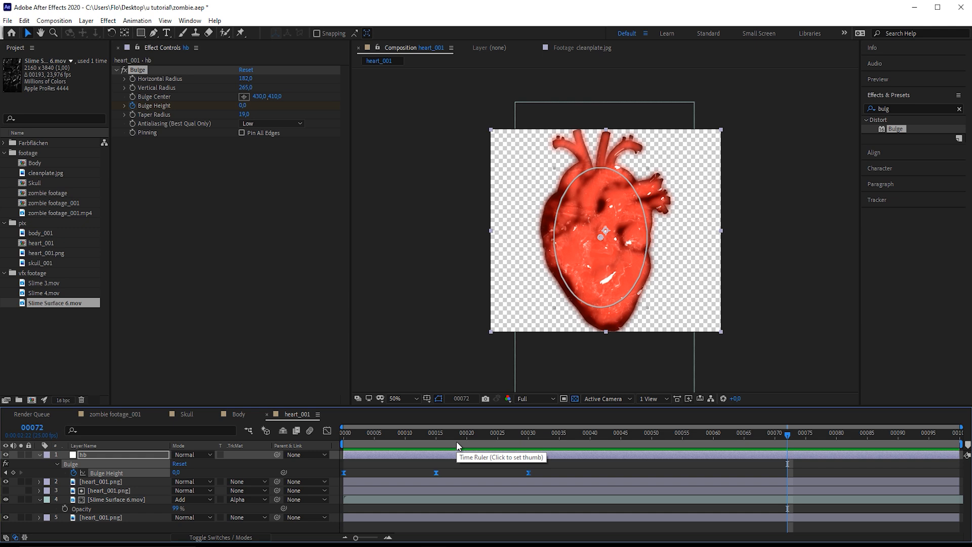
Step: Add the expression loopOut(type = "cycle", numKeyframes = 0) to Bulge Height and preview the looping heartbeat from the start
{"action": "left_click", "coordinate": [74, 472], "text": "alt"}
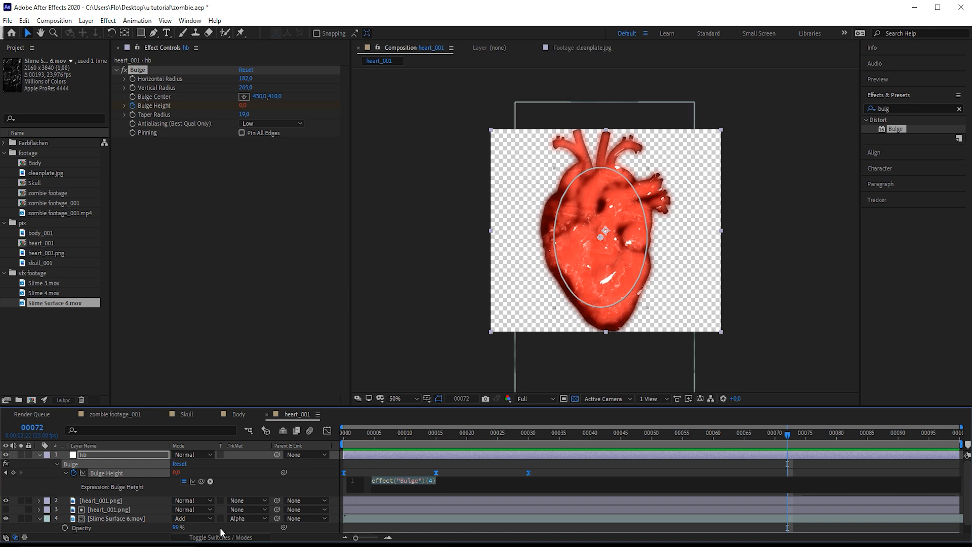
{"action": "left_click", "coordinate": [210, 481]}
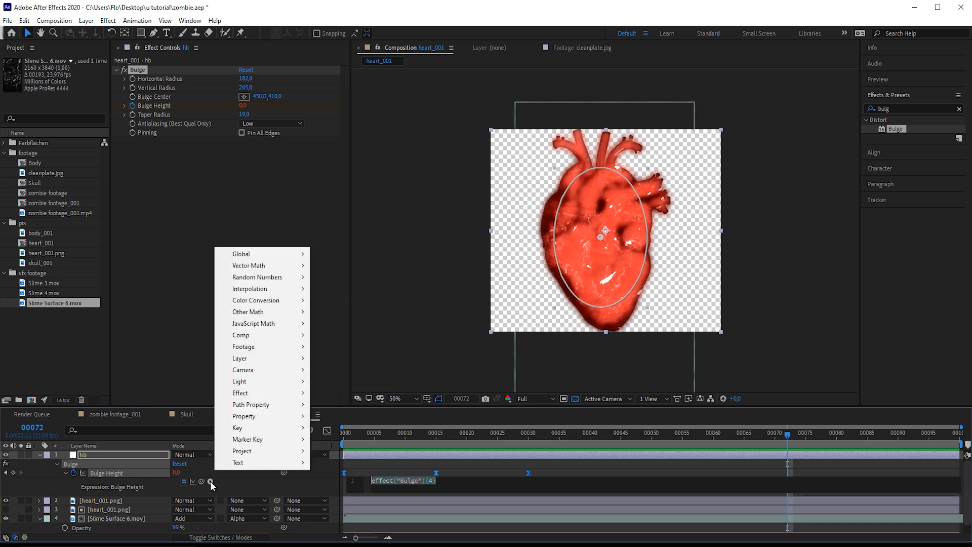
{"action": "mouse_move", "coordinate": [273, 416]}
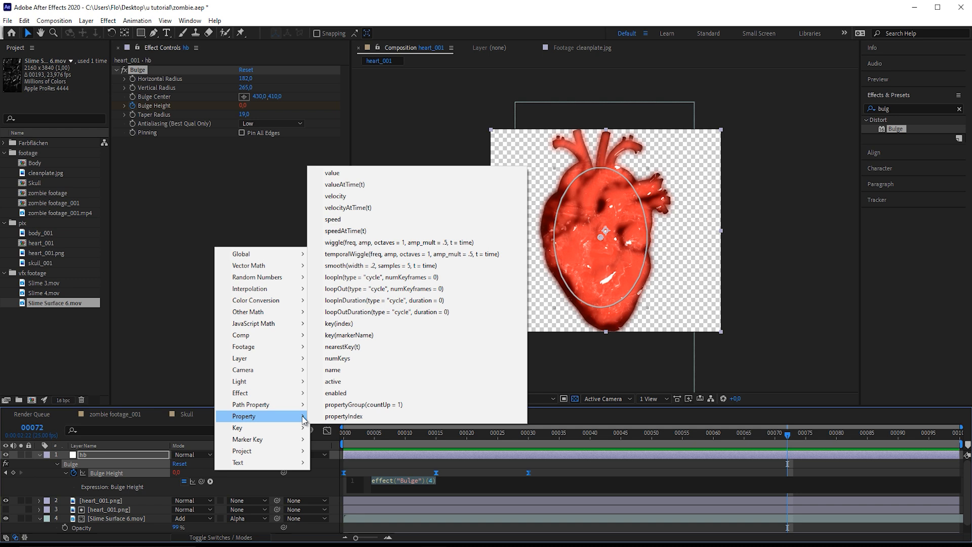
{"action": "left_click", "coordinate": [380, 292]}
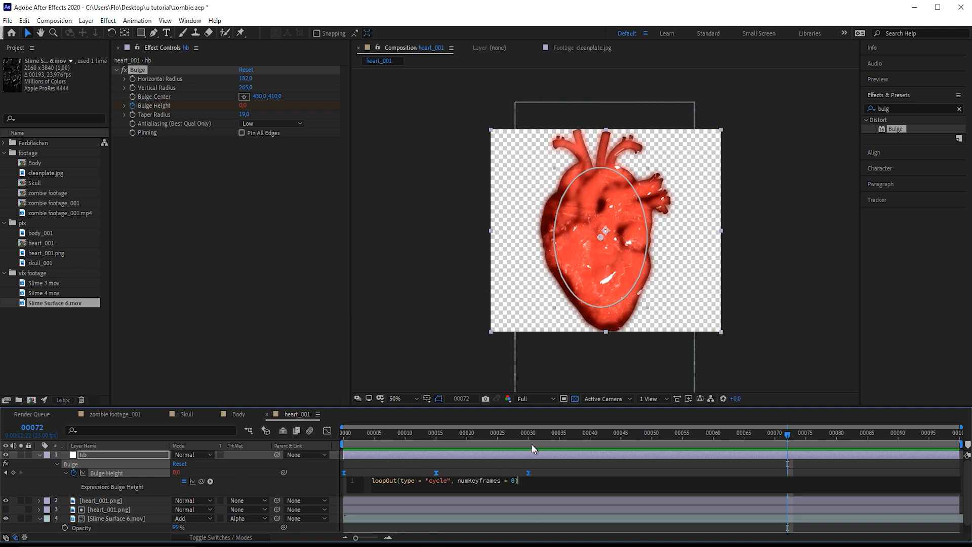
{"action": "left_click", "coordinate": [343, 440]}
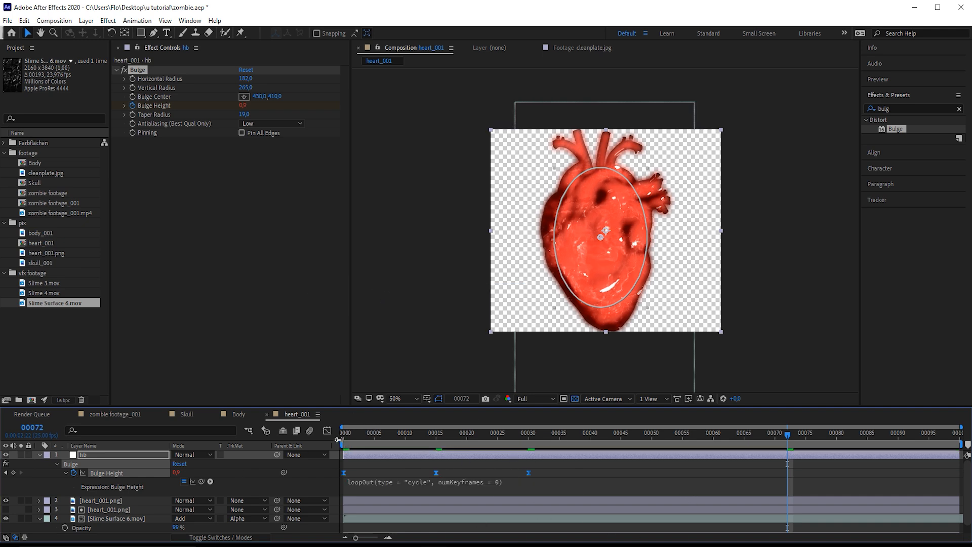
{"action": "key", "text": "space"}
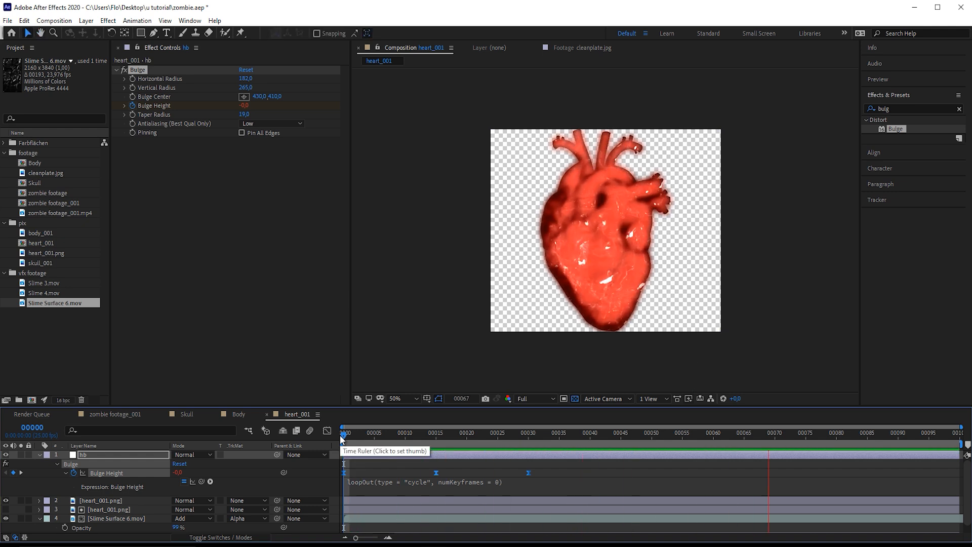
{"action": "key", "text": "space"}
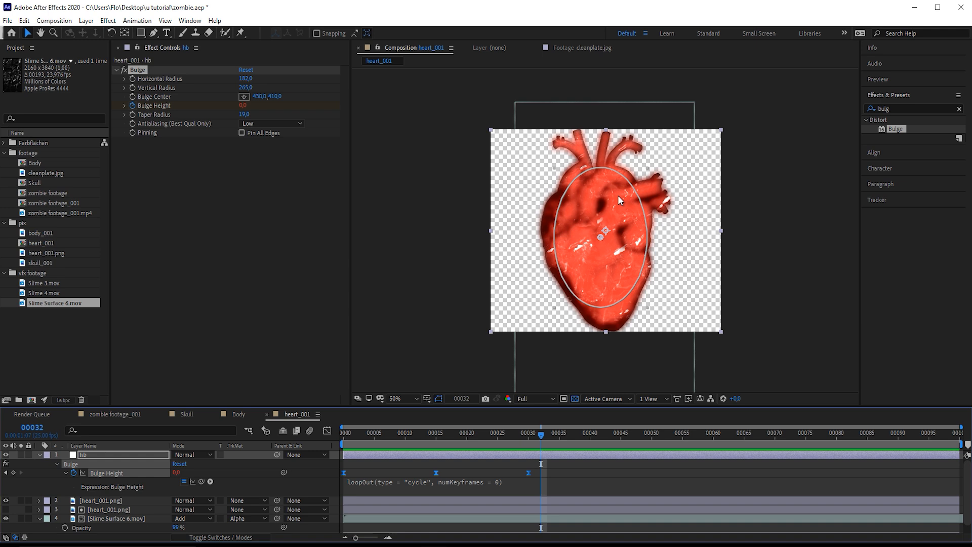
Step: Add the heart_001 composition to the Body composition over the chest, between two copies of the skeleton layer
{"action": "left_click", "coordinate": [240, 415]}
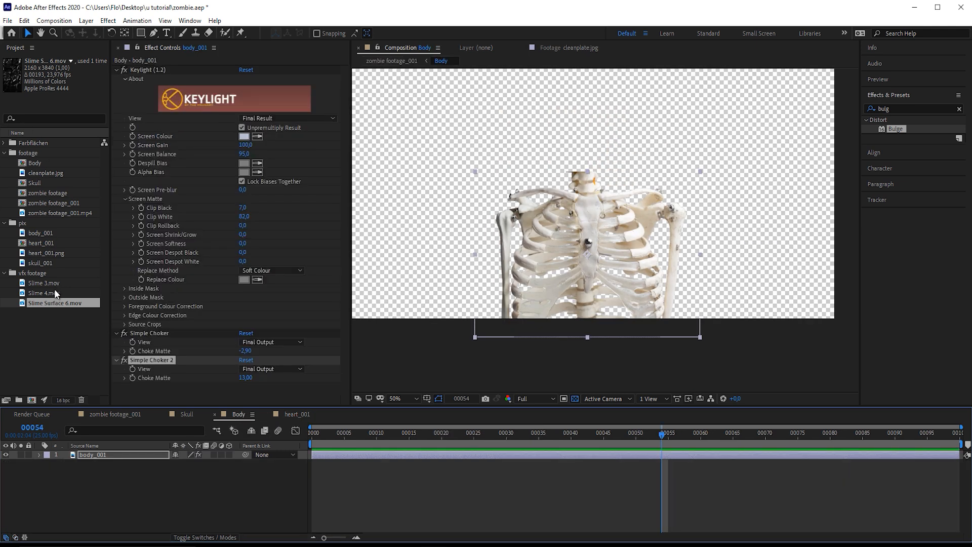
{"action": "left_click_drag", "start_coordinate": [42, 243], "coordinate": [603, 253]}
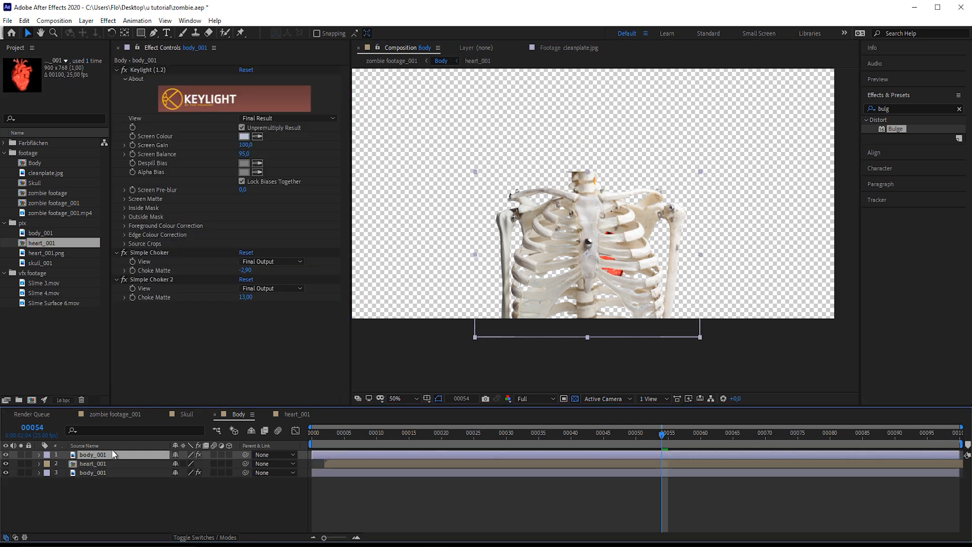
Step: Mask the upper skeleton copy along the ribs in front of the heart with the Pen tool
{"action": "scroll", "coordinate": [663, 205], "scroll_direction": "up", "scroll_amount": 1}
{"action": "key", "text": "g"}
{"action": "scroll", "coordinate": [633, 218], "scroll_direction": "up", "scroll_amount": 1}
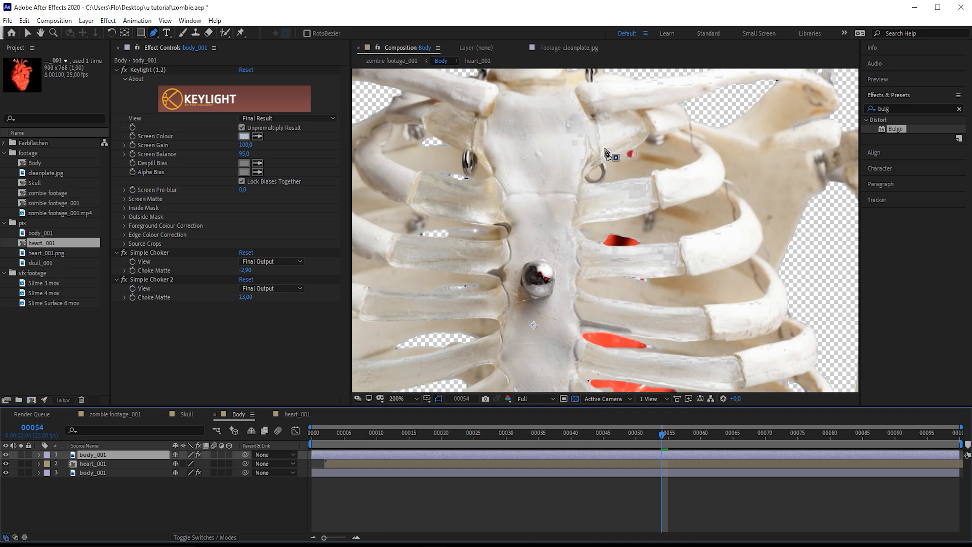
{"action": "left_click", "coordinate": [585, 180]}
{"action": "left_click", "coordinate": [580, 226]}
{"action": "left_click", "coordinate": [653, 212]}
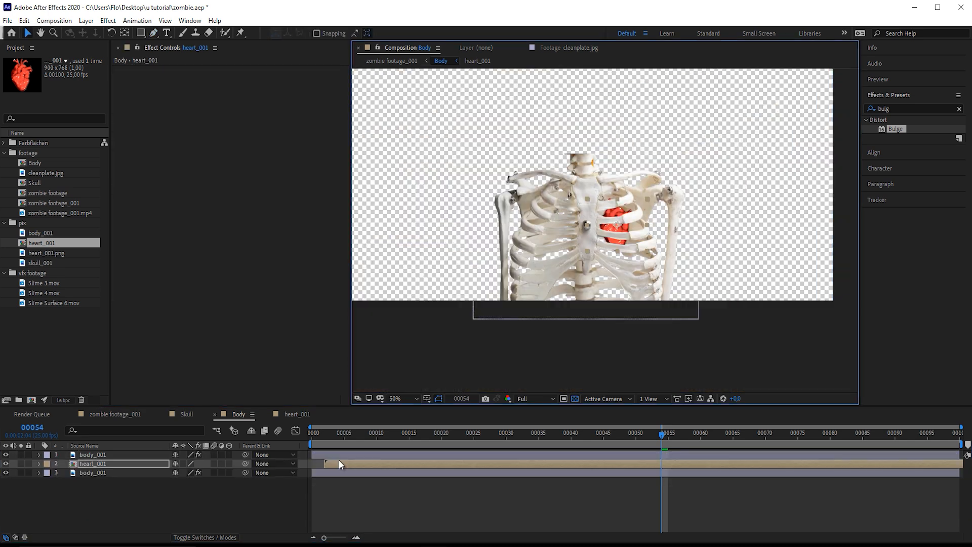
Step: Shift the heart layer to start at frame 0 and preview the zombie footage_001 composition
{"action": "left_click_drag", "start_coordinate": [339, 463], "coordinate": [329, 463]}
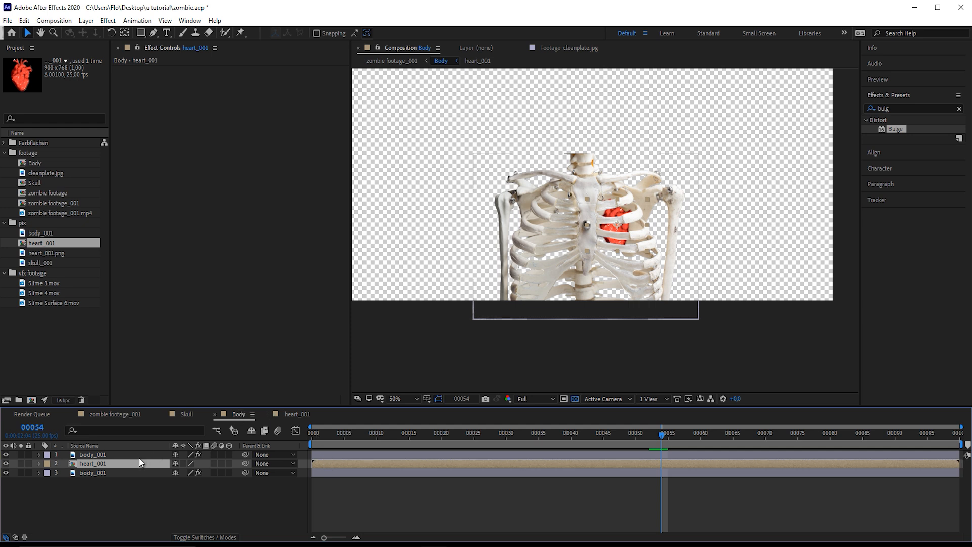
{"action": "left_click", "coordinate": [123, 413]}
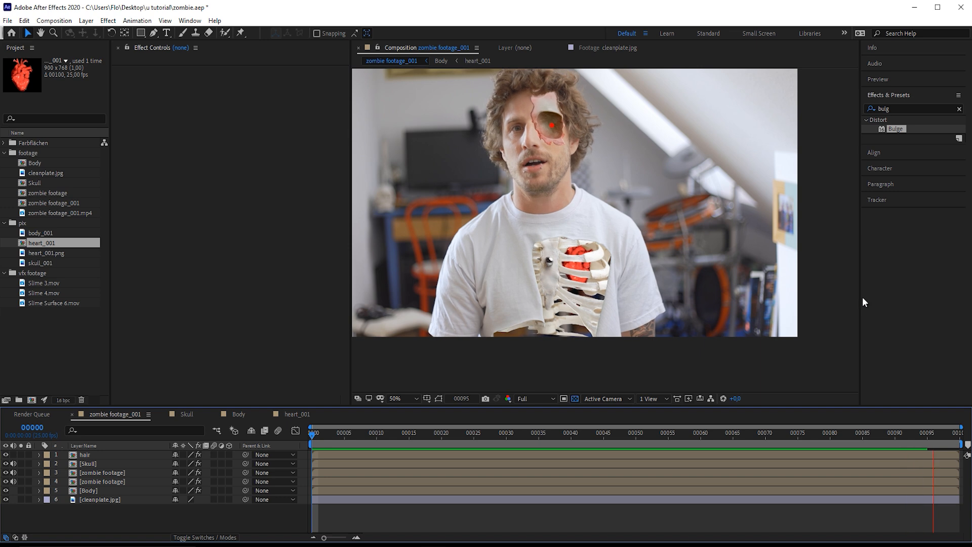
Step: Create an adjustment layer named cc at the top of the heart_001 composition
{"action": "left_click", "coordinate": [292, 413]}
{"action": "key", "text": "Return"}
{"action": "key", "text": "ctrl+alt+y"}
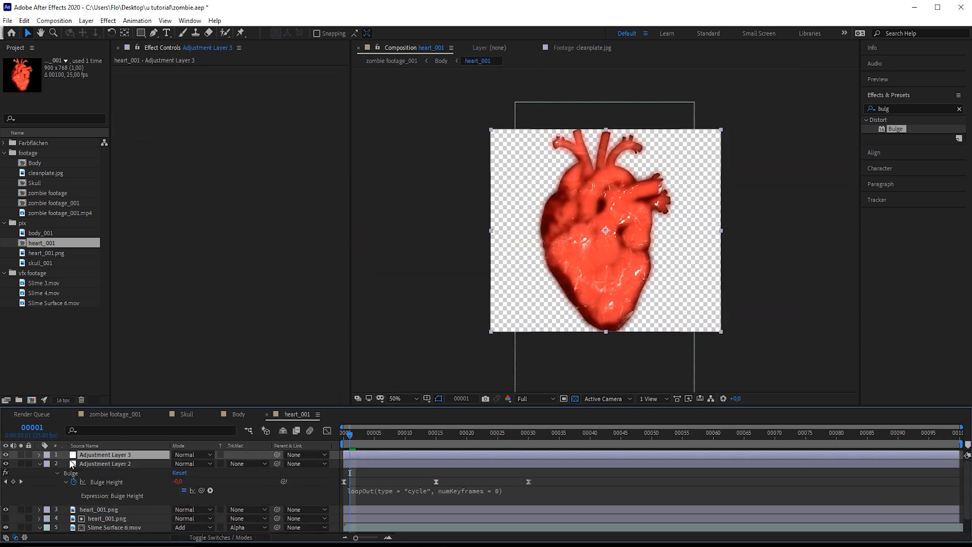
{"action": "key", "text": "Return"}
{"action": "type", "text": "cc"}
{"action": "key", "text": "Return"}
Step: Apply Hue/Saturation to the cc adjustment layer and tone the heart down to a darker, duller red
{"action": "left_click", "coordinate": [901, 108]}
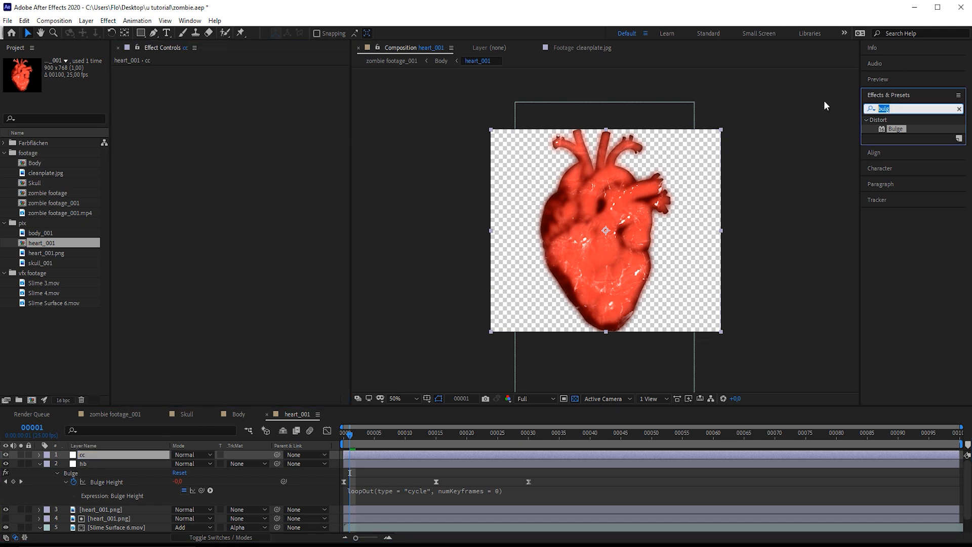
{"action": "type", "text": "satu"}
{"action": "left_click_drag", "start_coordinate": [916, 164], "coordinate": [210, 166]}
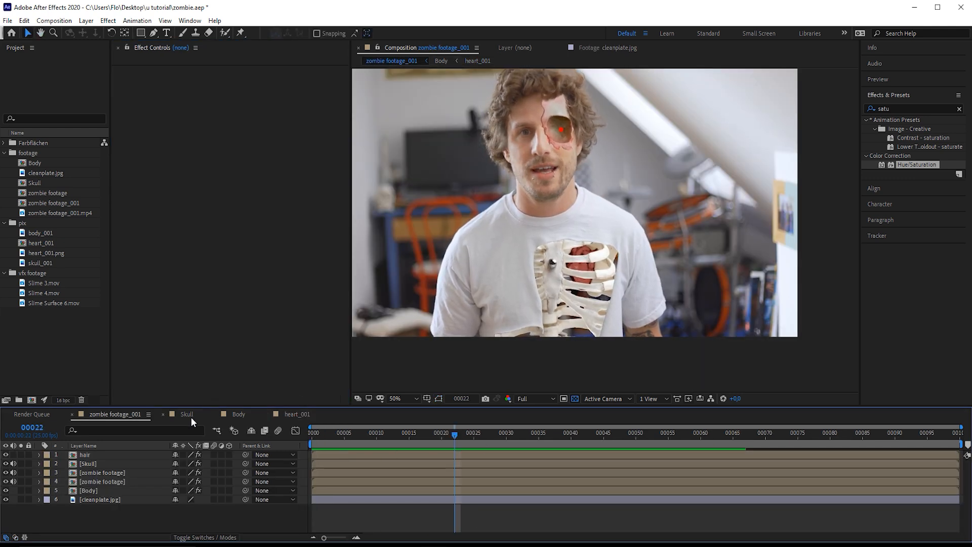
Step: Add Slime Surface 6.mov as the top layer of the Skull composition and scale it down at frame 0
{"action": "left_click", "coordinate": [190, 416]}
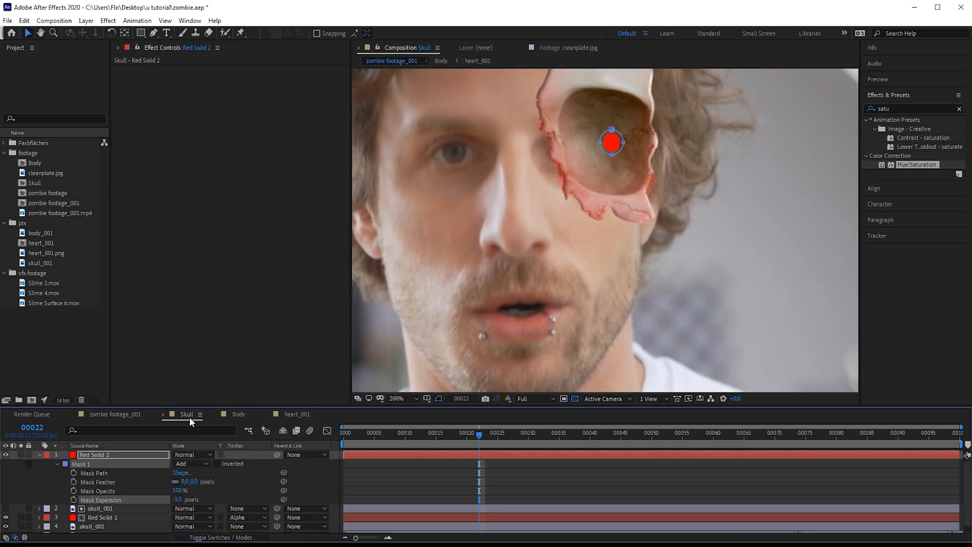
{"action": "left_click", "coordinate": [39, 454]}
{"action": "key", "text": "comma"}
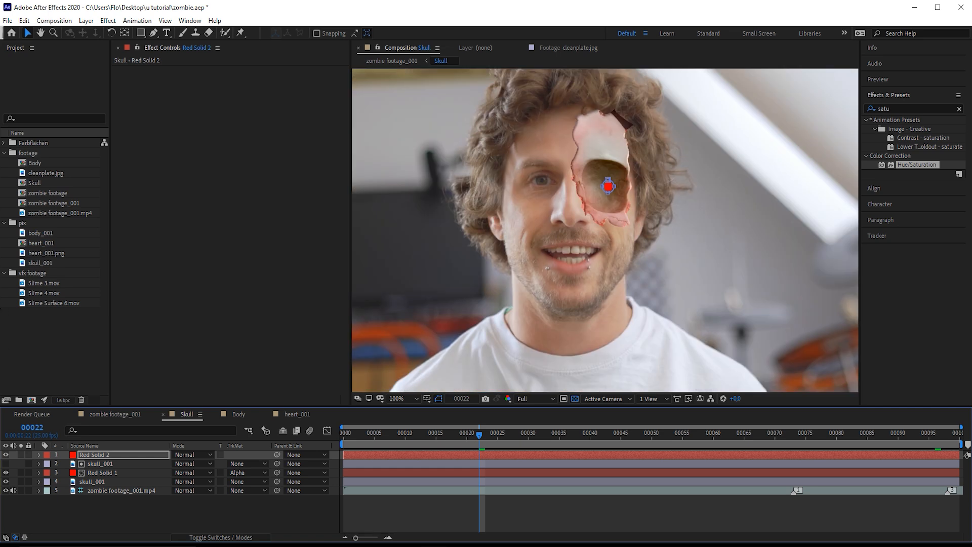
{"action": "left_click_drag", "start_coordinate": [53, 301], "coordinate": [122, 449]}
{"action": "scroll", "coordinate": [667, 162], "scroll_direction": "down", "scroll_amount": 4}
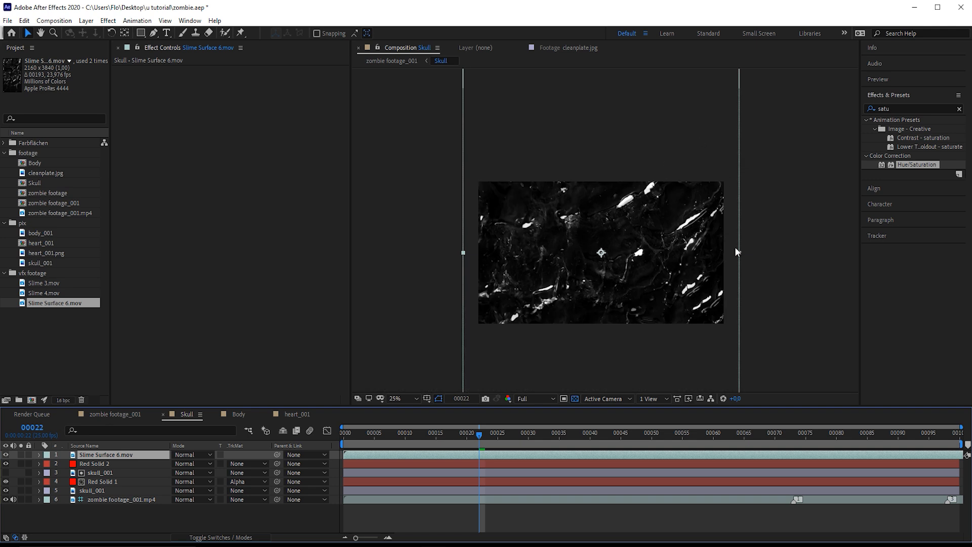
{"action": "left_click_drag", "start_coordinate": [738, 252], "coordinate": [670, 265]}
{"action": "key", "text": "Home"}
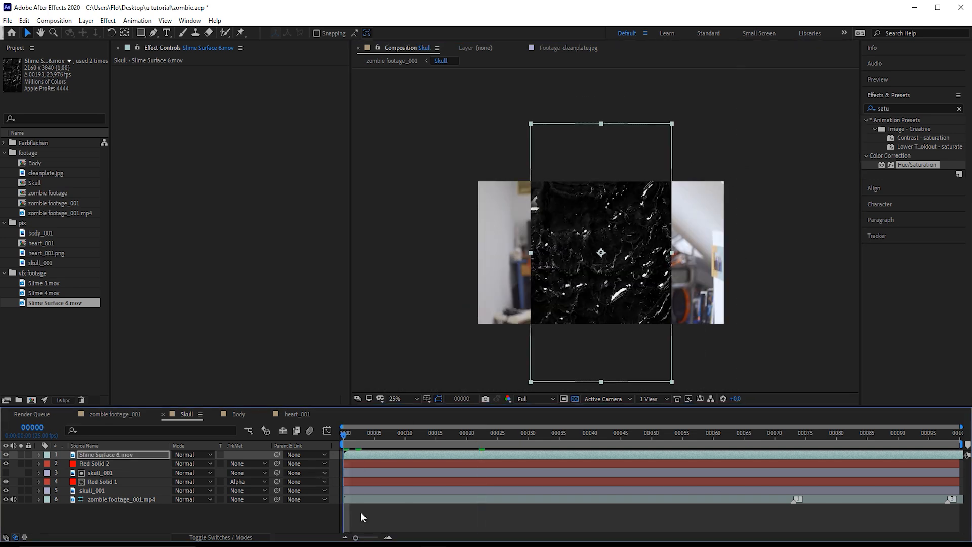
Step: Freeze the slime surface at frame 0, fit it over the face and set its blending mode to Add
{"action": "right_click", "coordinate": [351, 452]}
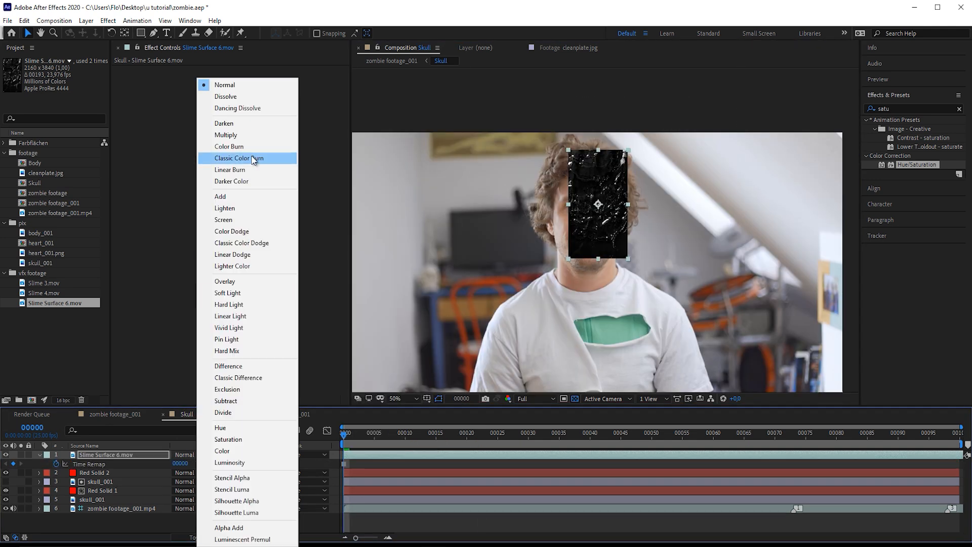
{"action": "left_click", "coordinate": [220, 197]}
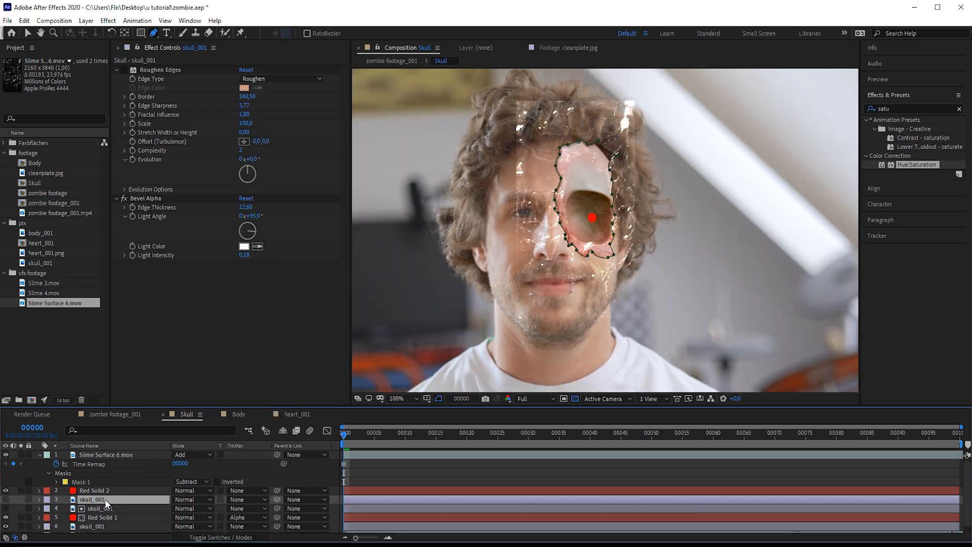
Step: Place a duplicate of skull_001 above the slime surface layer and use it as the slime's alpha matte
{"action": "left_click_drag", "start_coordinate": [113, 454], "coordinate": [116, 454]}
{"action": "left_click", "coordinate": [252, 462]}
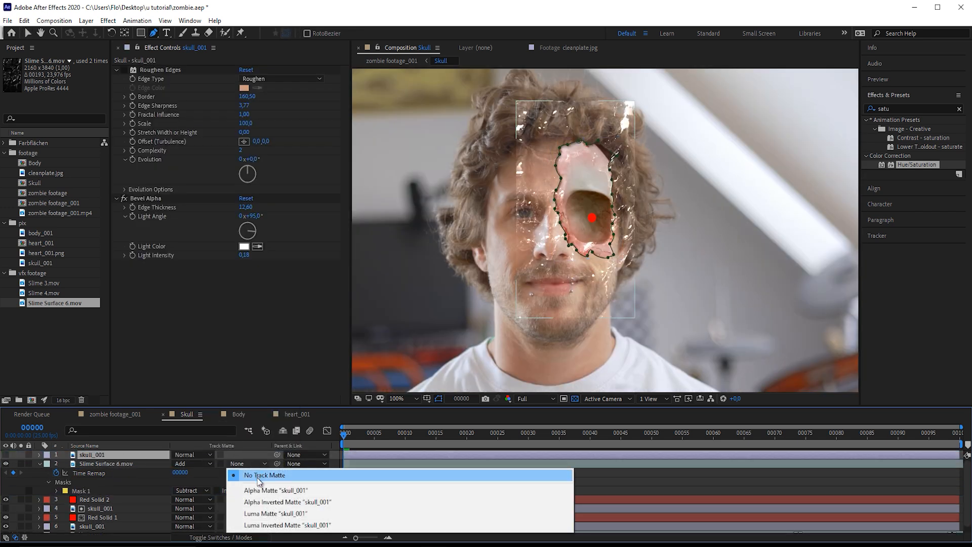
{"action": "left_click", "coordinate": [260, 490]}
{"action": "left_click", "coordinate": [259, 496]}
{"action": "left_click", "coordinate": [274, 452]}
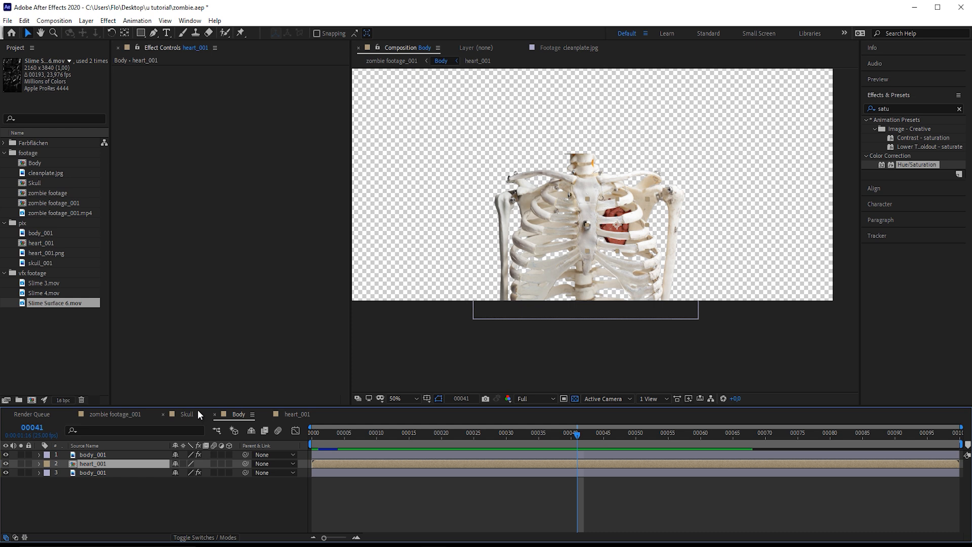
Step: Add Slime 3.mov and Slime 4.mov to the Body composition, scaled down and positioned over the ribcage
{"action": "left_click", "coordinate": [31, 284]}
{"action": "left_click", "coordinate": [31, 290], "text": "shift"}
{"action": "left_click_drag", "start_coordinate": [32, 289], "coordinate": [532, 349]}
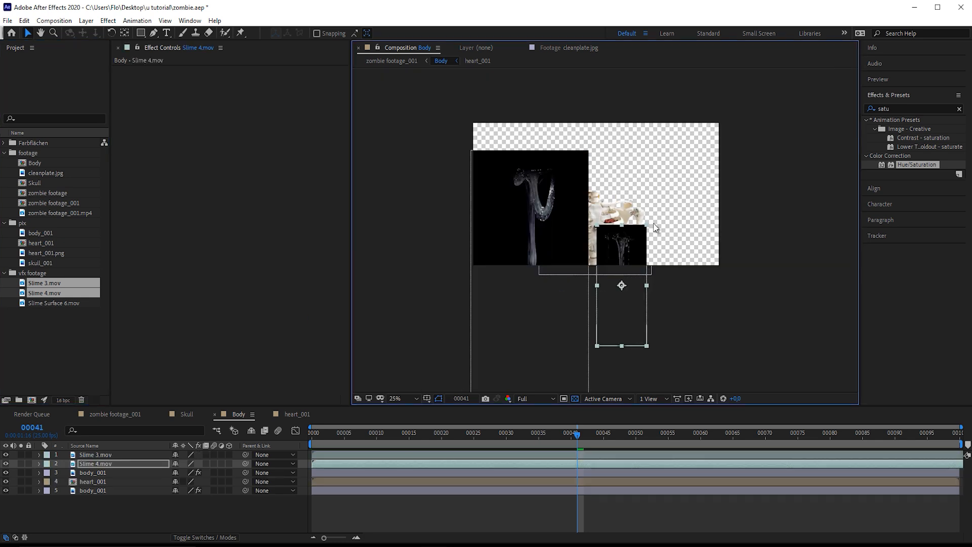
{"action": "left_click_drag", "start_coordinate": [618, 330], "coordinate": [610, 306]}
{"action": "left_click", "coordinate": [557, 168]}
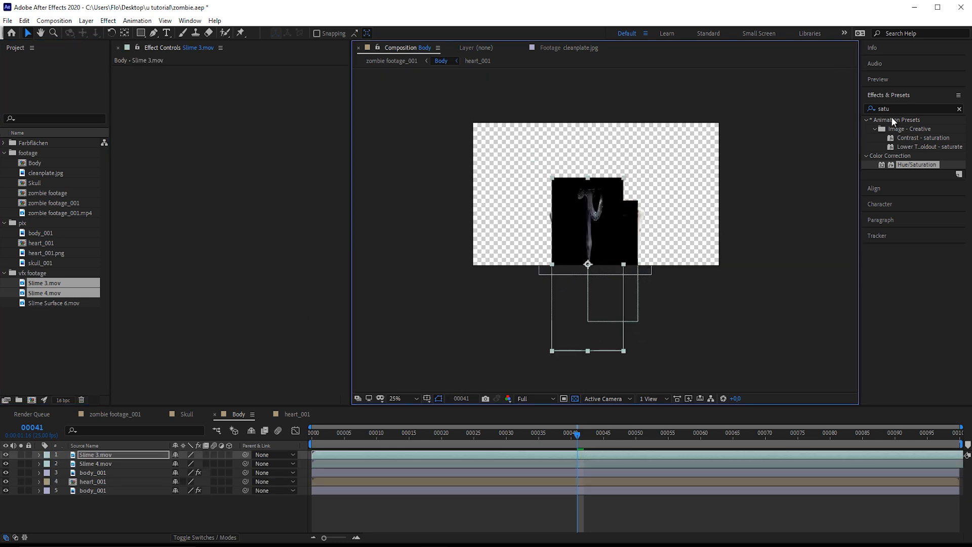
Step: Key out the black in Slime 3 and Slime 4 with Extract, using black points 22 and 21 and black softness 22
{"action": "left_click", "coordinate": [867, 109]}
{"action": "type", "text": "extra"}
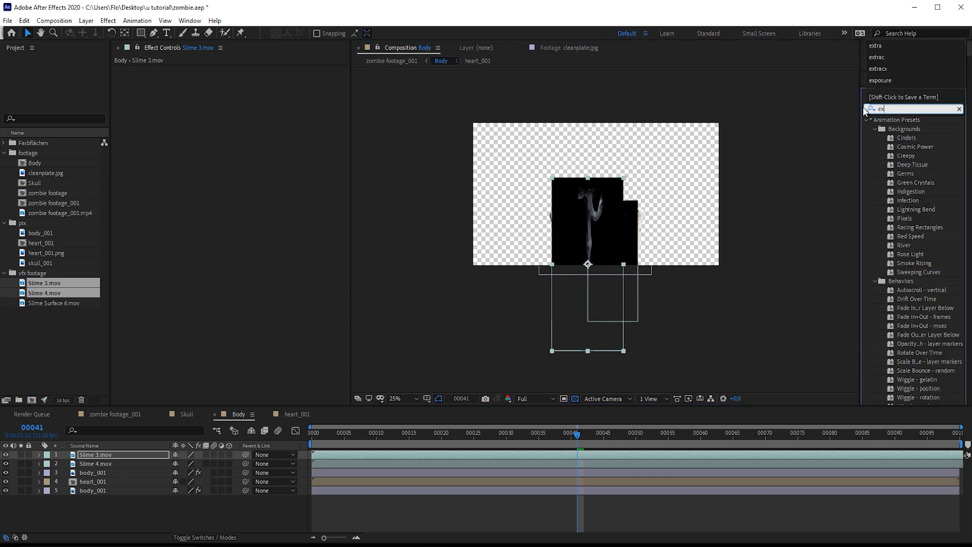
{"action": "left_click_drag", "start_coordinate": [897, 156], "coordinate": [181, 129]}
{"action": "left_click", "coordinate": [93, 462]}
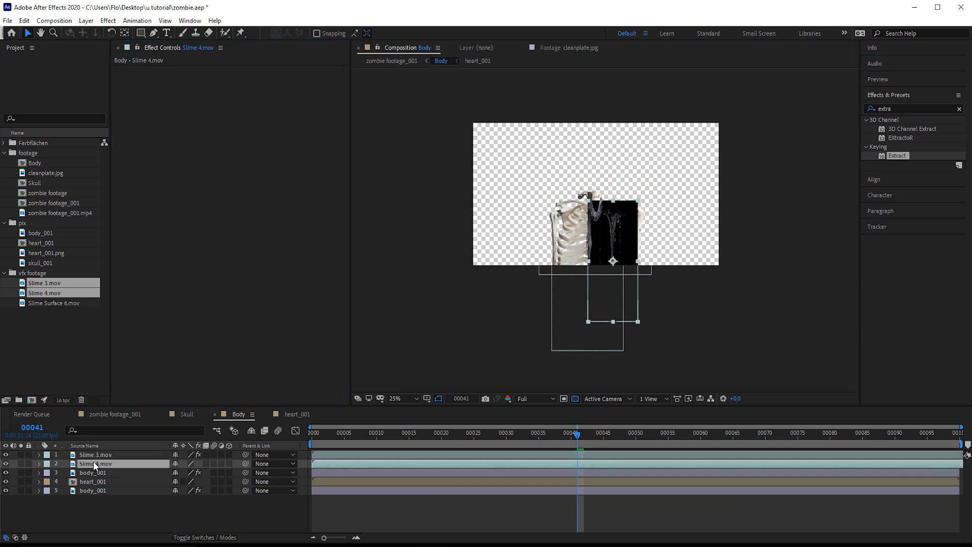
{"action": "key", "text": "ctrl+v"}
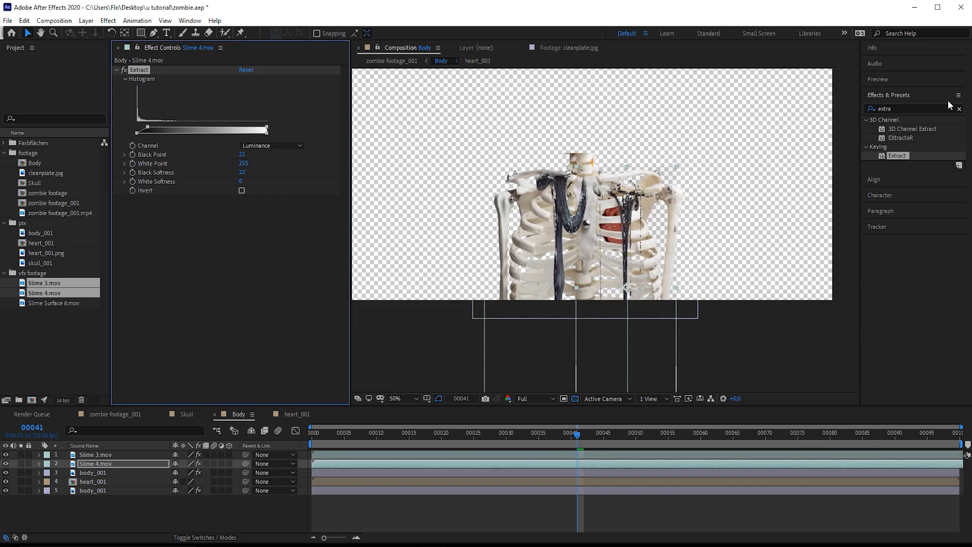
Step: Apply Tint to both slime layers and map white to a pure green
{"action": "left_click", "coordinate": [947, 107]}
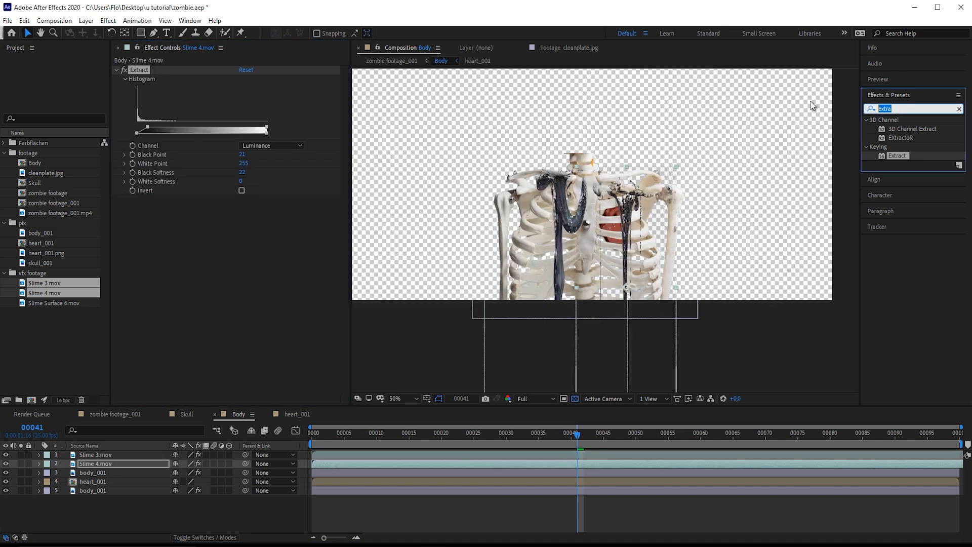
{"action": "type", "text": "tint"}
{"action": "left_click_drag", "start_coordinate": [903, 156], "coordinate": [278, 272]}
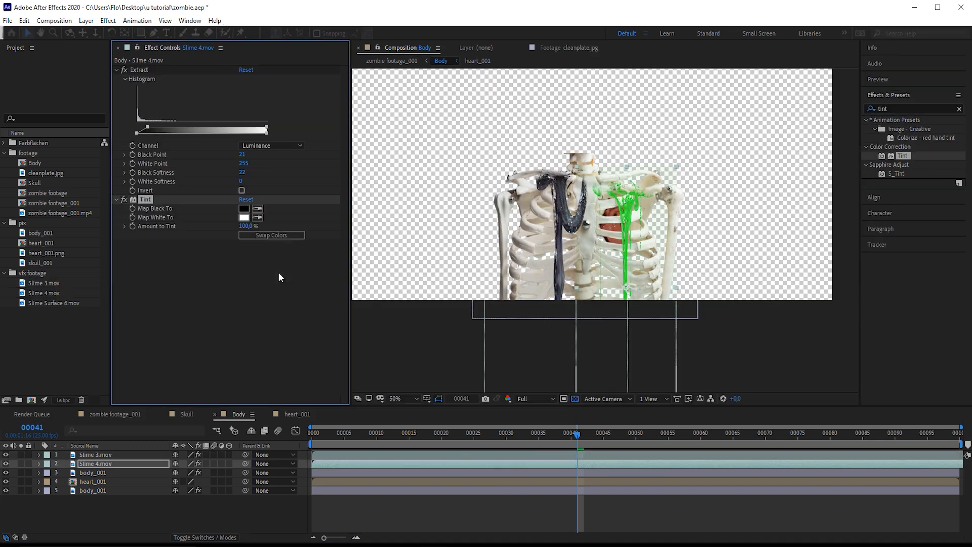
{"action": "left_click", "coordinate": [243, 217]}
{"action": "left_click_drag", "start_coordinate": [90, 360], "coordinate": [21, 400]}
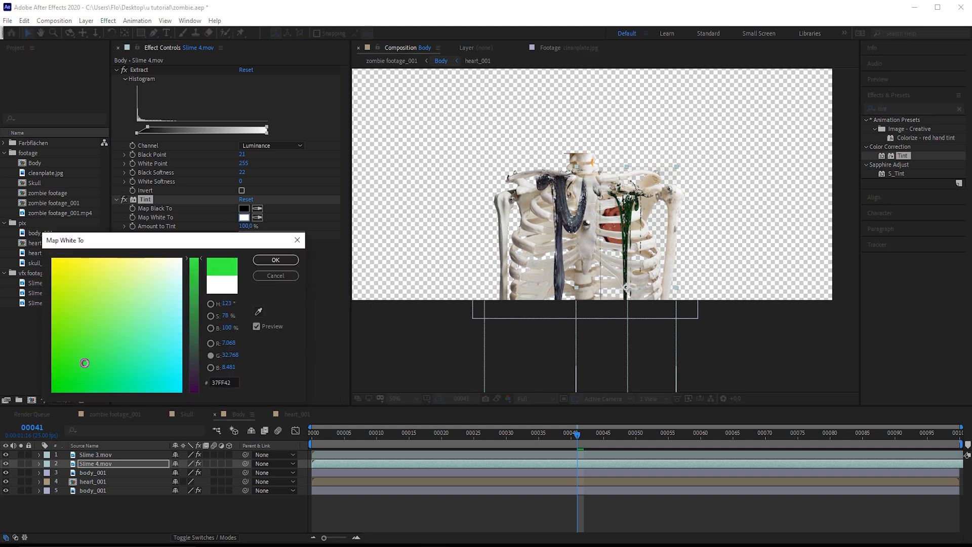
{"action": "left_click", "coordinate": [195, 266]}
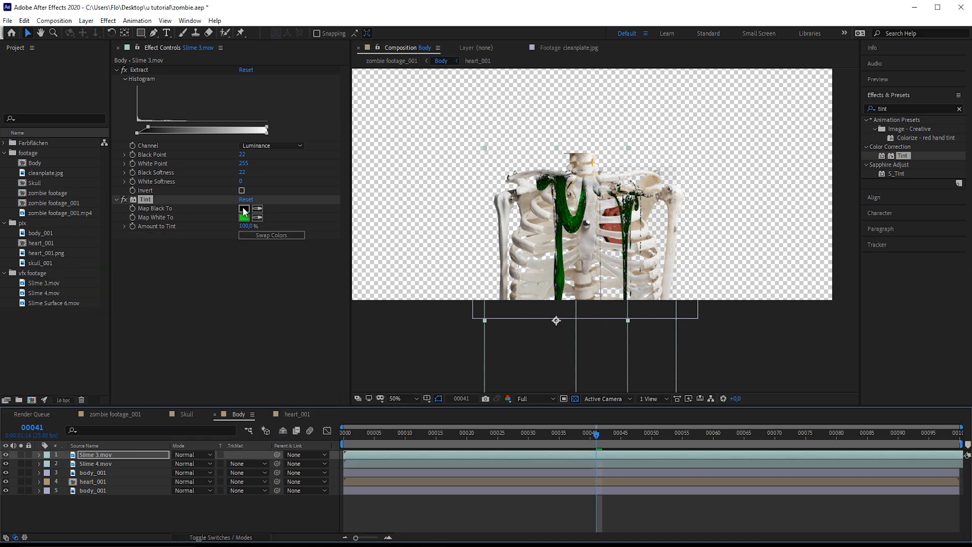
Step: Map black to dark green 002100 in the Tint effect of Slime 3
{"action": "left_click", "coordinate": [244, 209]}
{"action": "left_click", "coordinate": [194, 375]}
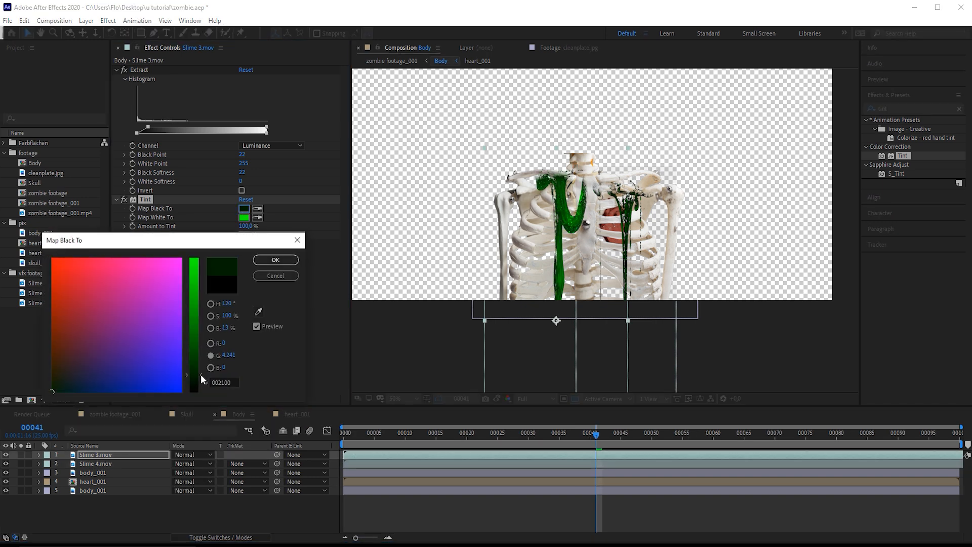
{"action": "left_click", "coordinate": [274, 260]}
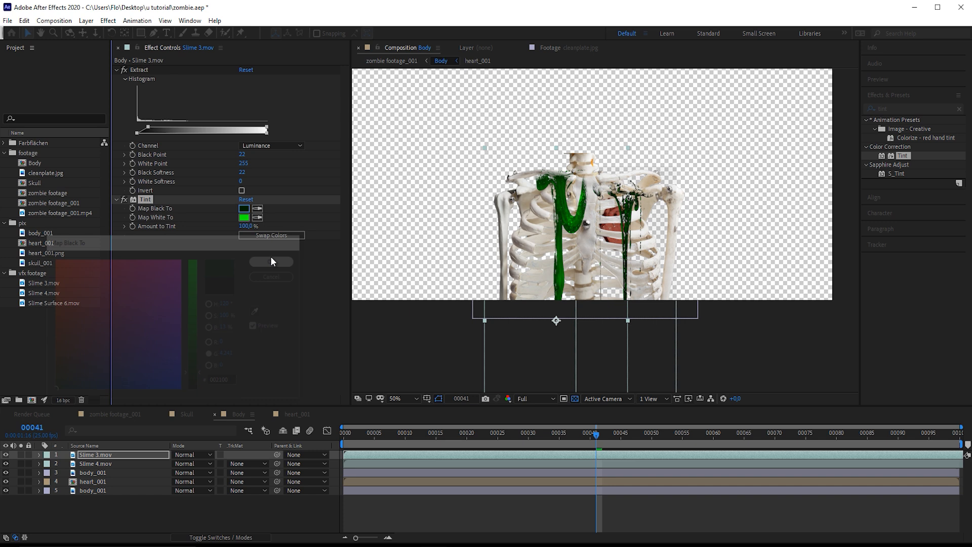
Step: Map black to dark green 003900 in the Tint effect of Slime 4
{"action": "left_click", "coordinate": [94, 465]}
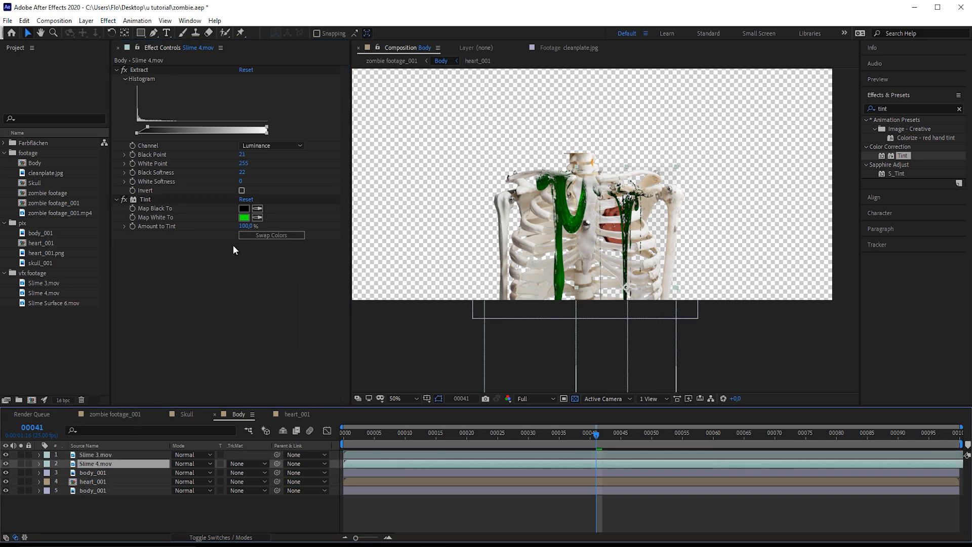
{"action": "left_click", "coordinate": [256, 210]}
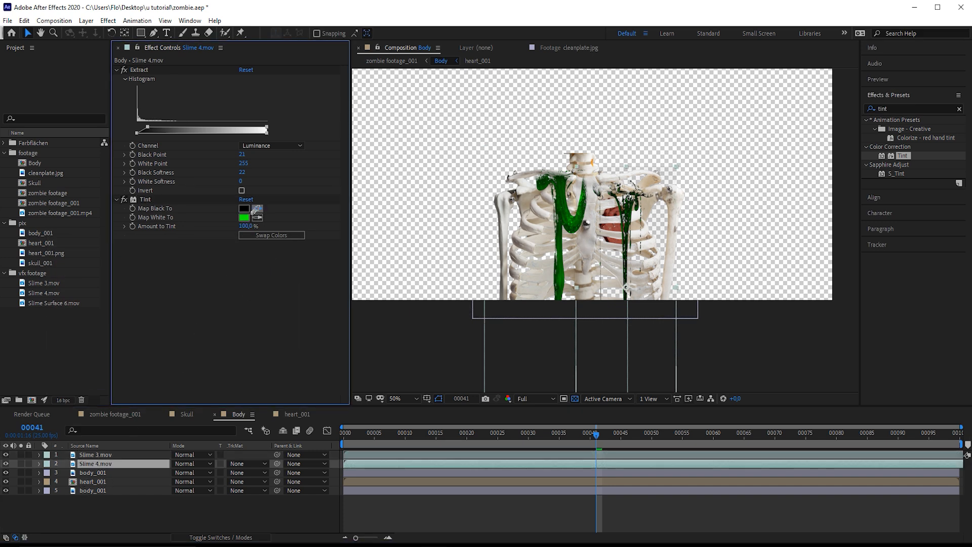
{"action": "left_click", "coordinate": [247, 217]}
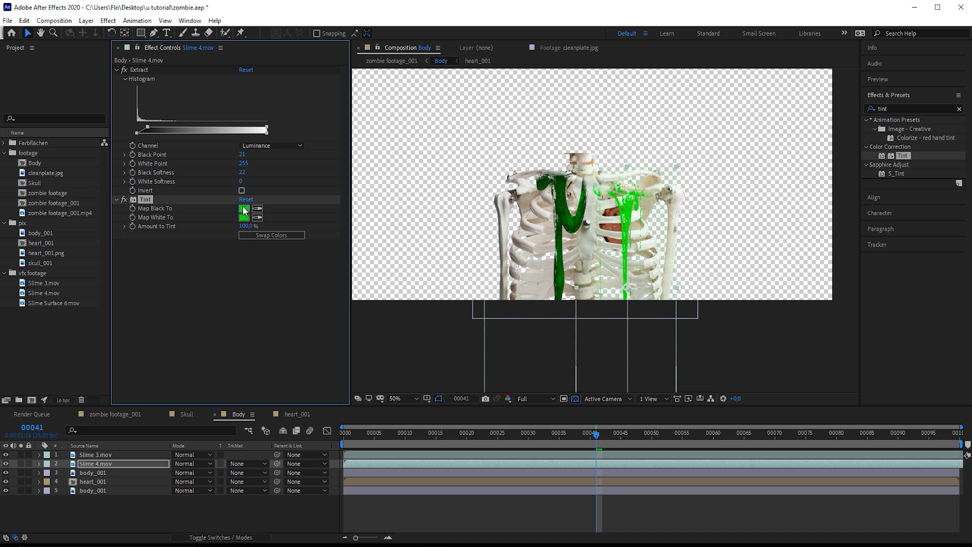
{"action": "left_click", "coordinate": [243, 209]}
{"action": "left_click_drag", "start_coordinate": [194, 301], "coordinate": [196, 358]}
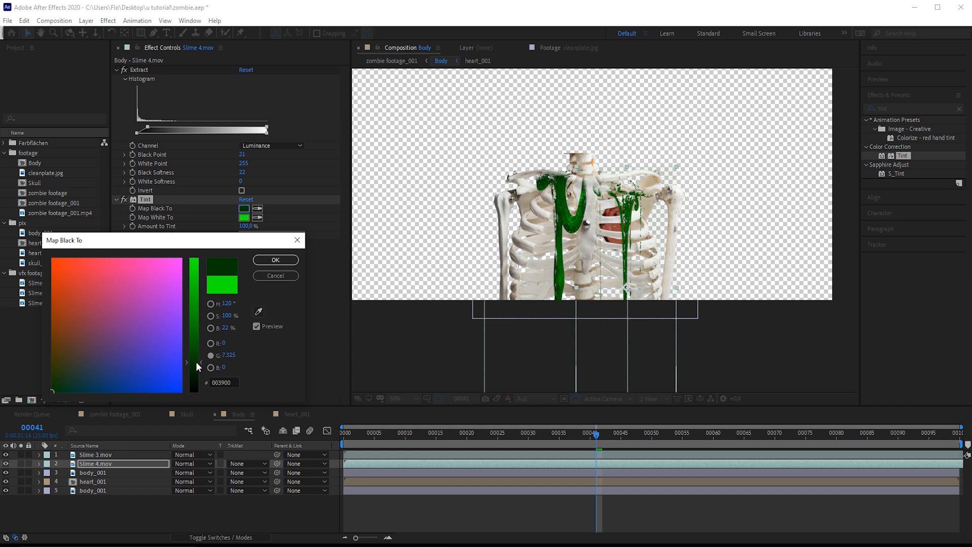
{"action": "left_click", "coordinate": [275, 260]}
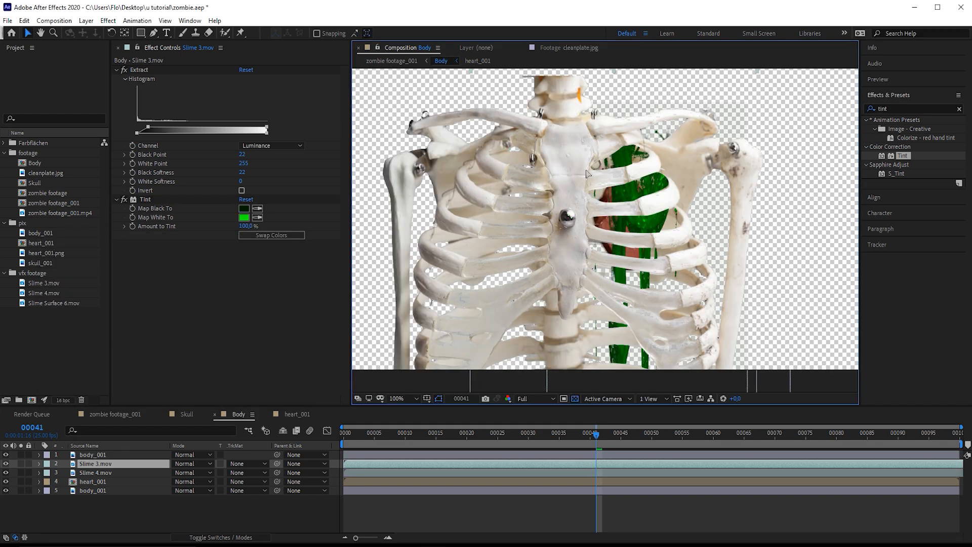
Step: Position Slime 3 behind the front ribs near the heart and check the zombie footage_001 composition in a wider viewer
{"action": "left_click_drag", "start_coordinate": [586, 173], "coordinate": [654, 101]}
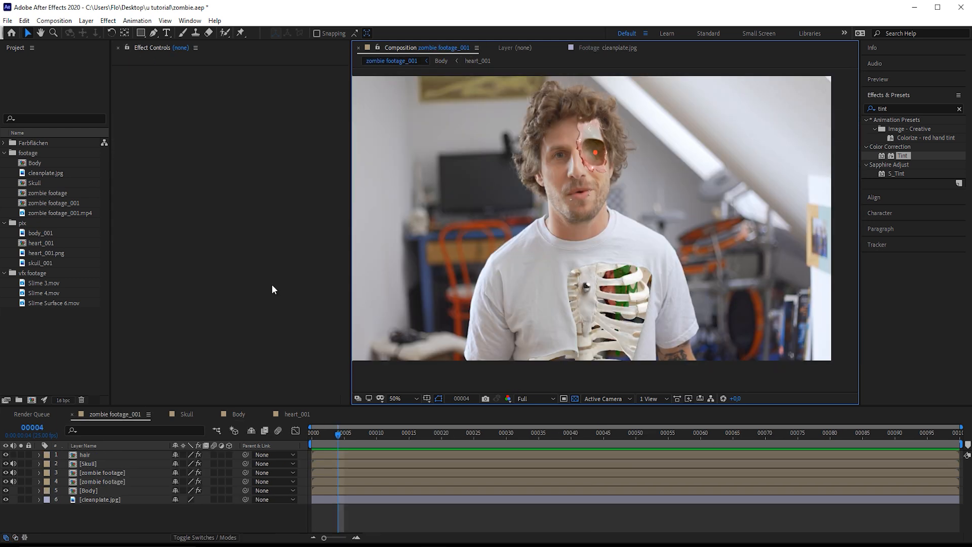
{"action": "left_click_drag", "start_coordinate": [350, 269], "coordinate": [223, 267]}
{"action": "left_click_drag", "start_coordinate": [545, 187], "coordinate": [555, 192]}
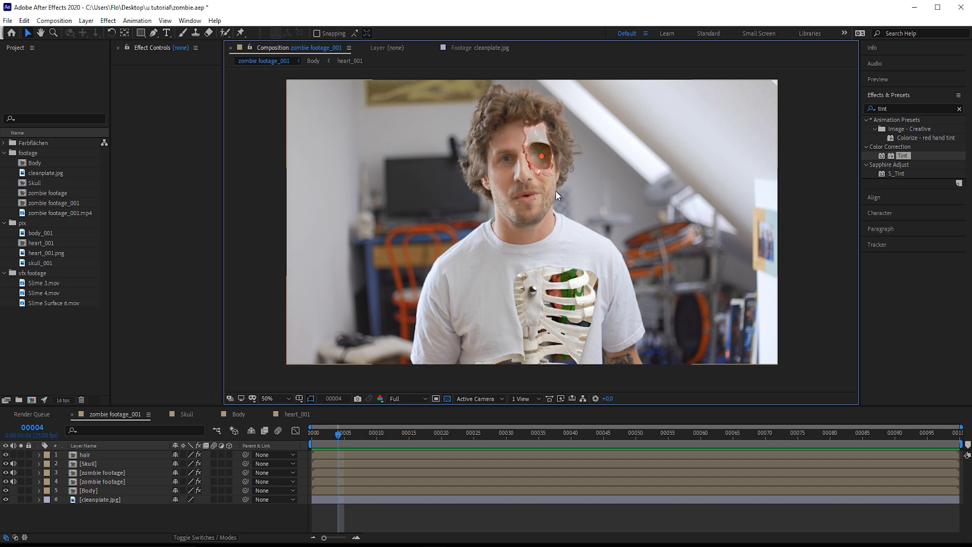
Step: Apply a Drop Shadow effect to the lower zombie footage layer that carries the Keylight shirt key
{"action": "left_click", "coordinate": [110, 473]}
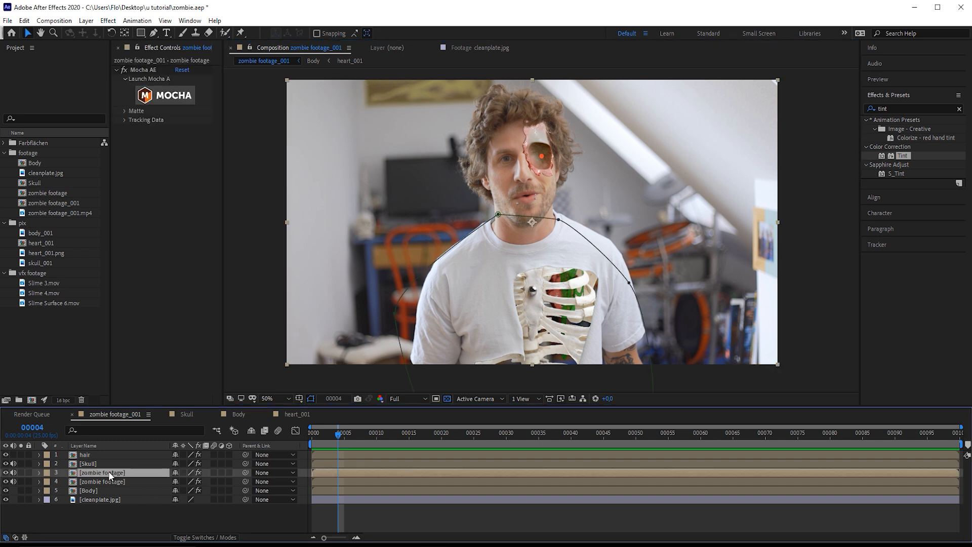
{"action": "left_click", "coordinate": [110, 481]}
{"action": "left_click", "coordinate": [893, 110]}
{"action": "type", "text": "drop sh"}
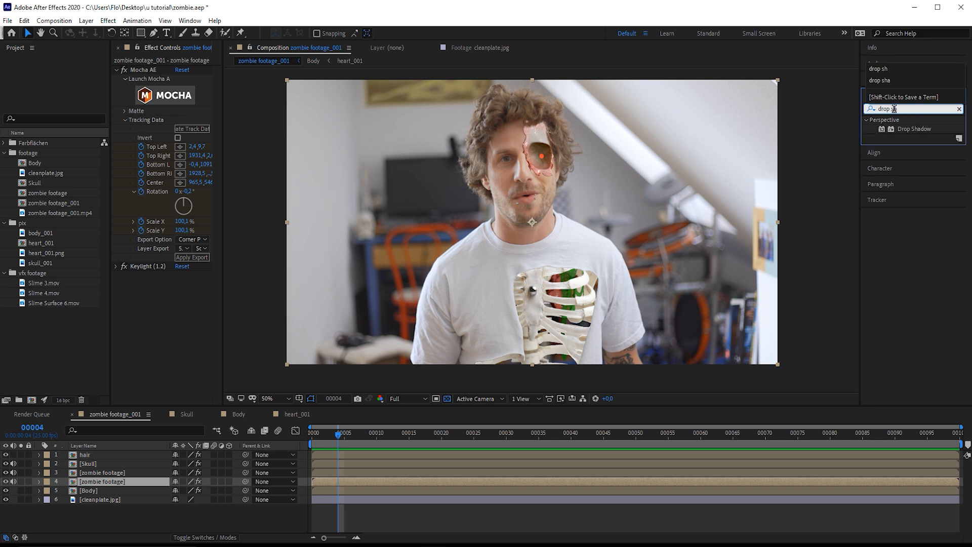
{"action": "left_click_drag", "start_coordinate": [914, 129], "coordinate": [488, 329]}
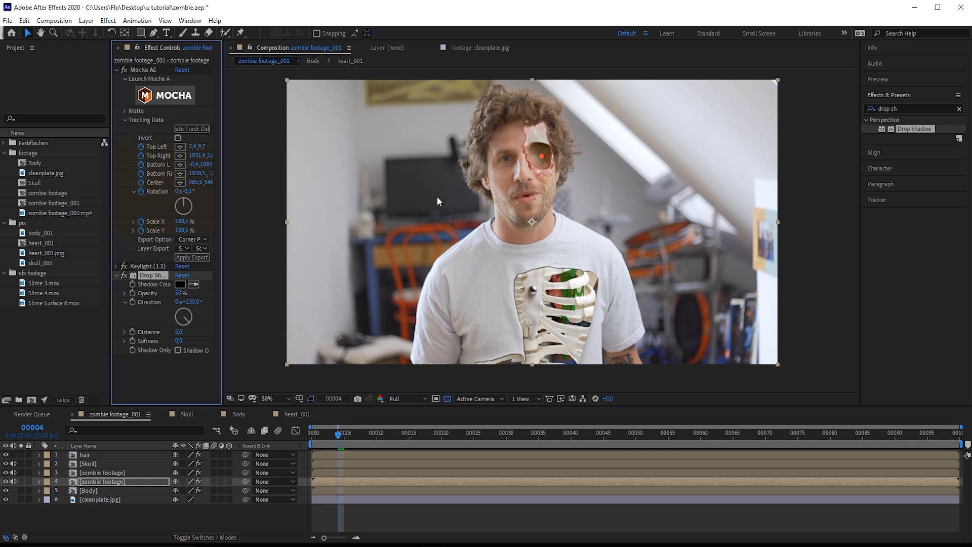
Step: Set the shirt hole's drop shadow to direction 87°, distance 33, softness 83 and opacity 37%
{"action": "left_click_drag", "start_coordinate": [187, 320], "coordinate": [189, 316]}
{"action": "left_click_drag", "start_coordinate": [182, 333], "coordinate": [216, 340]}
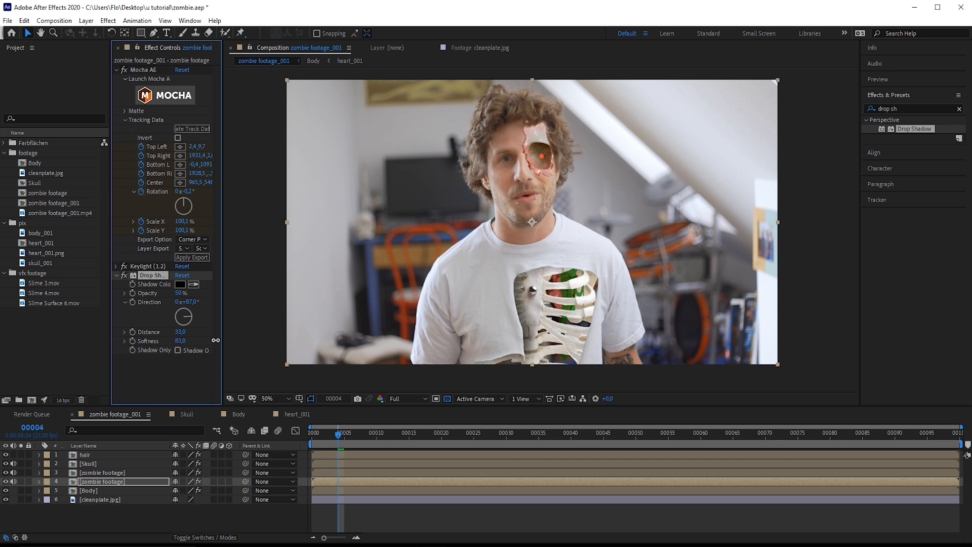
{"action": "left_click_drag", "start_coordinate": [173, 292], "coordinate": [161, 292]}
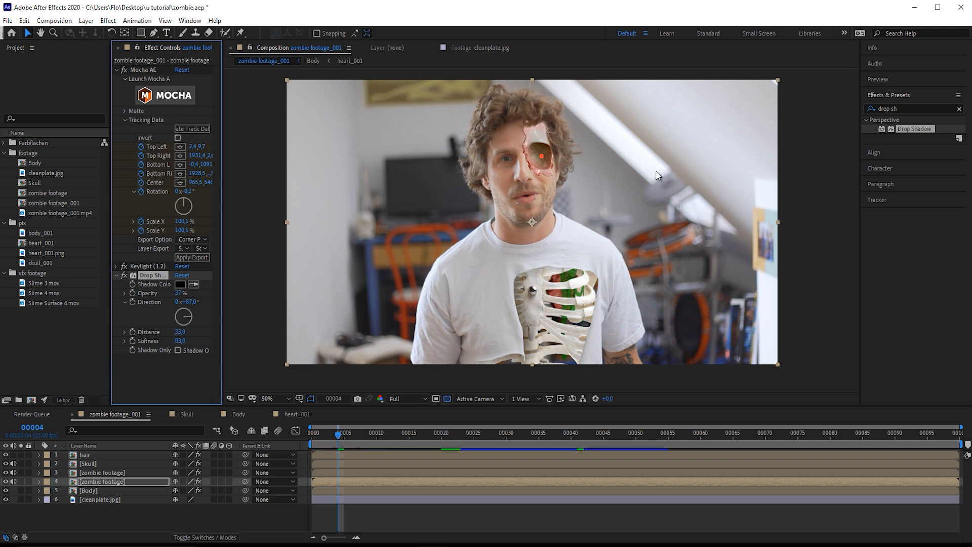
Step: Create an adjustment layer above all layers and apply the Crop Edges preset with a crop amount of 10%
{"action": "left_click", "coordinate": [96, 509]}
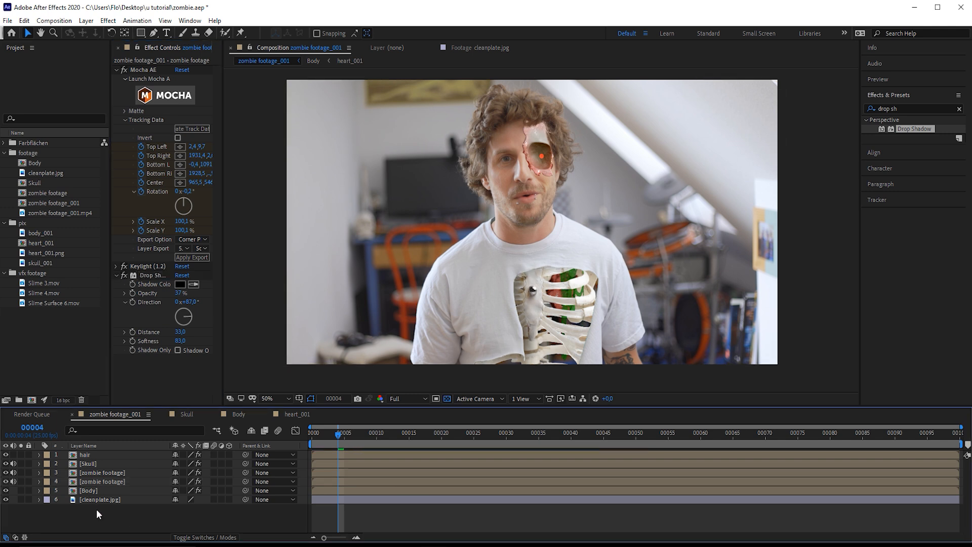
{"action": "key", "text": "ctrl+alt+y"}
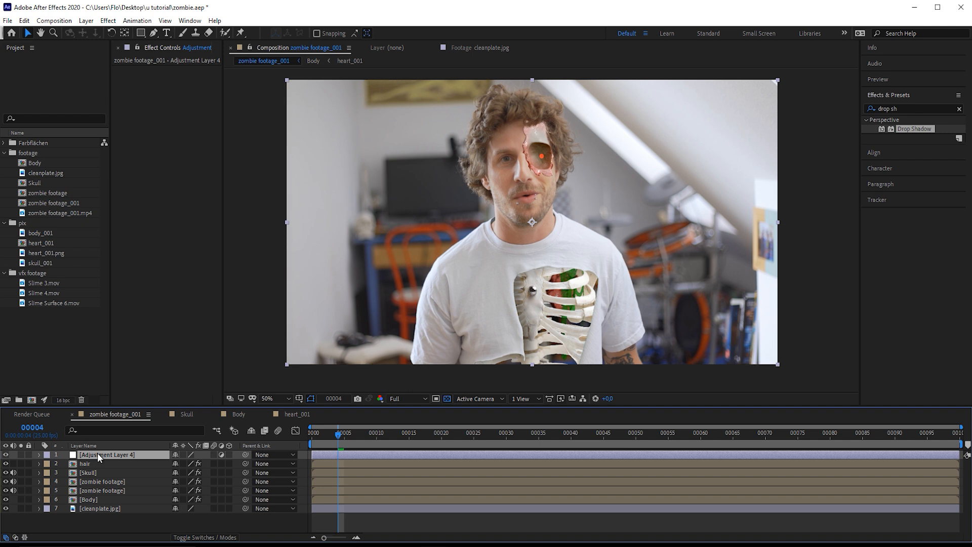
{"action": "left_click", "coordinate": [906, 108]}
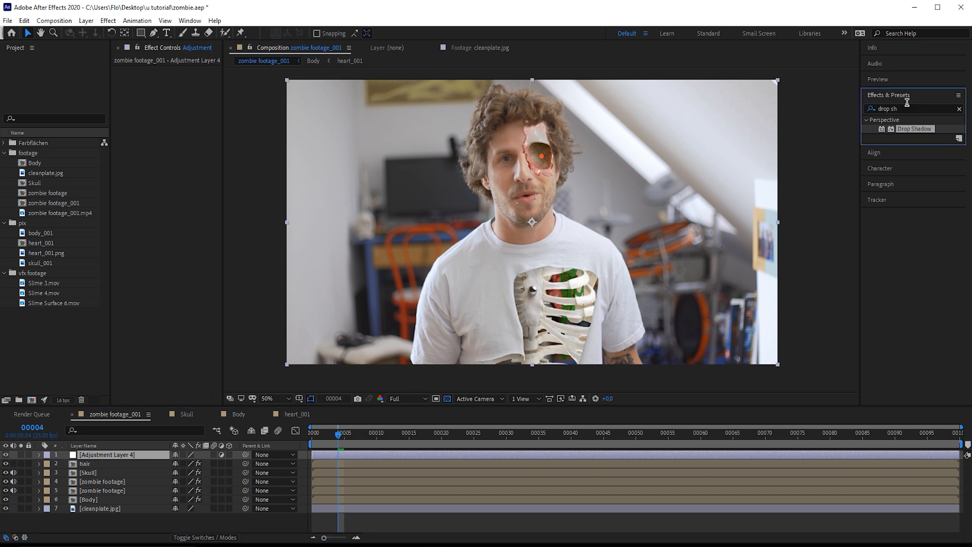
{"action": "left_click", "coordinate": [907, 106]}
{"action": "type", "text": "crop"}
{"action": "left_click_drag", "start_coordinate": [911, 138], "coordinate": [171, 109]}
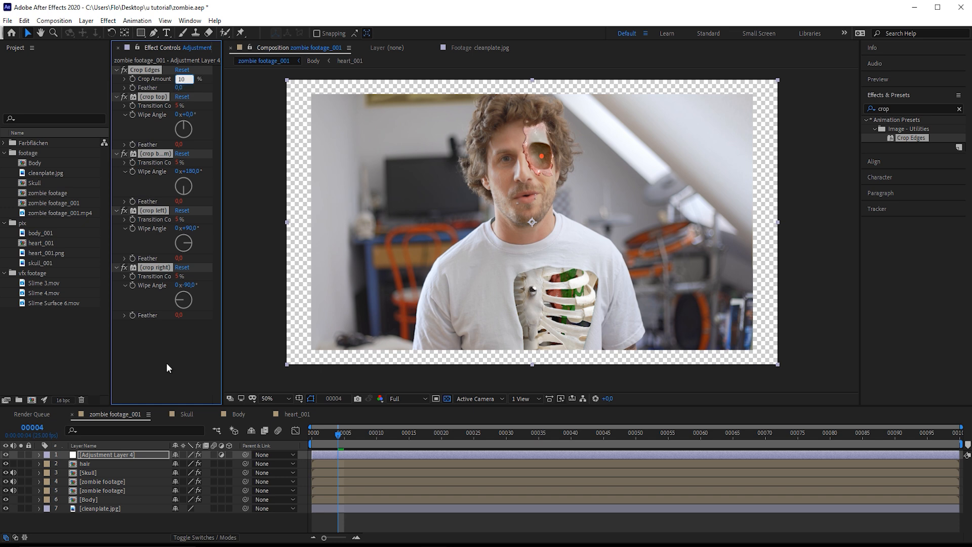
{"action": "type", "text": "10"}
{"action": "key", "text": "Return"}
Step: Disable the left and right crops for a letterbox look, turn off the transparency grid and name the adjustment layer crop
{"action": "left_click", "coordinate": [124, 267]}
{"action": "left_click", "coordinate": [124, 211]}
{"action": "left_click", "coordinate": [447, 399]}
{"action": "scroll", "coordinate": [532, 260], "scroll_direction": "down", "scroll_amount": 2}
{"action": "left_click_drag", "start_coordinate": [563, 219], "coordinate": [582, 219]}
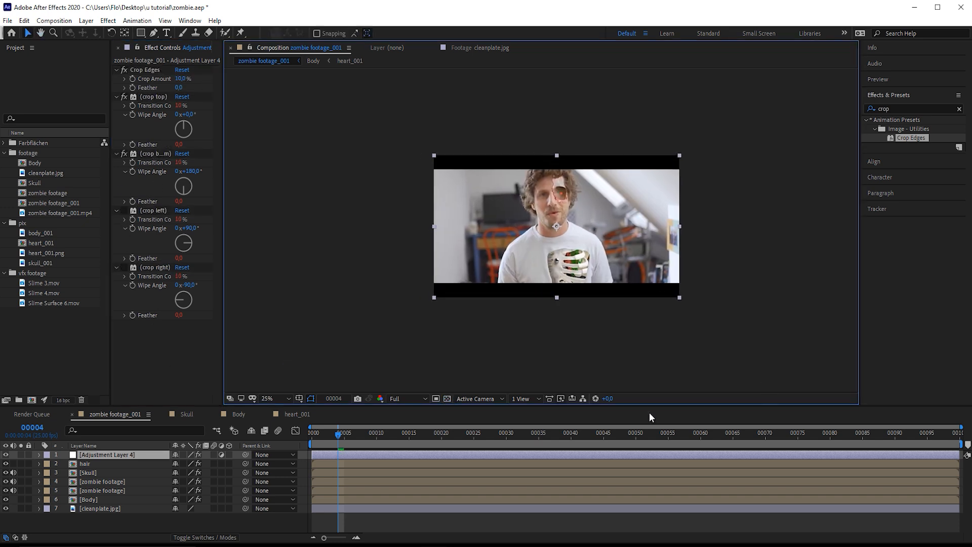
{"action": "type", "text": "crop"}
Step: Create another adjustment layer, place it directly beneath the crop layer and name it cc
{"action": "left_click", "coordinate": [67, 518]}
{"action": "key", "text": "ctrl+alt+y"}
{"action": "left_click_drag", "start_coordinate": [101, 454], "coordinate": [102, 469]}
{"action": "key", "text": "Return"}
{"action": "type", "text": "cc"}
{"action": "key", "text": "Return"}
Step: Find the Lumetri Color effect and apply it to the cc adjustment layer
{"action": "left_click", "coordinate": [899, 106]}
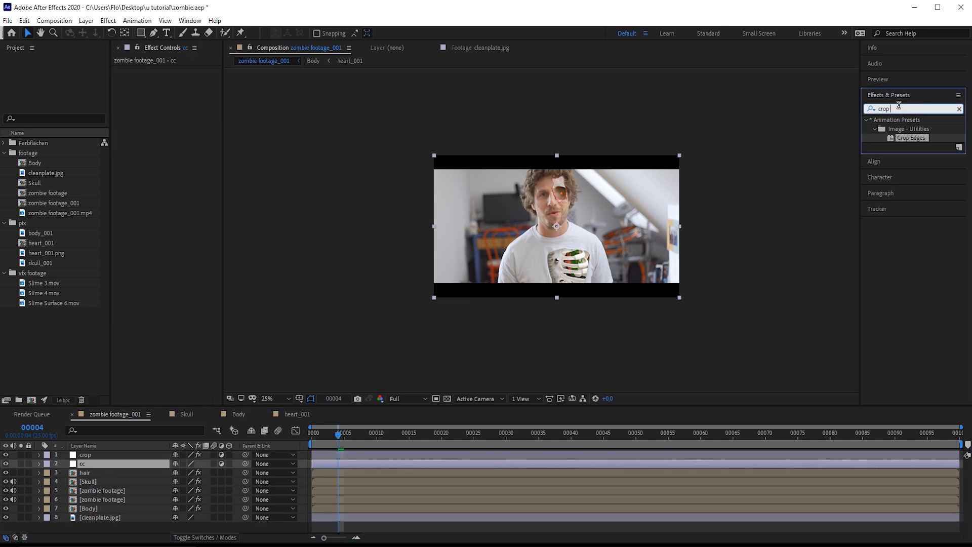
{"action": "type", "text": "lumi"}
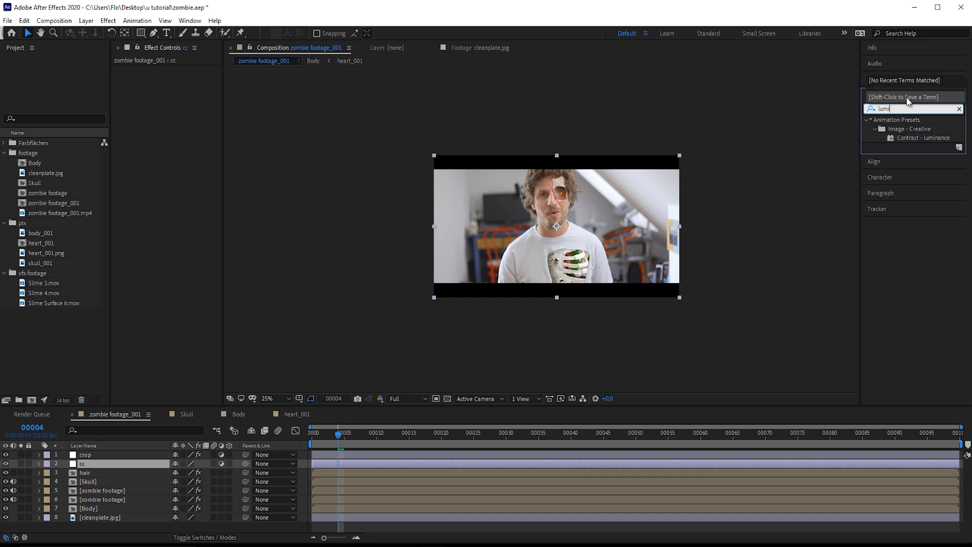
{"action": "key", "text": "BackSpace"}
{"action": "type", "text": "e"}
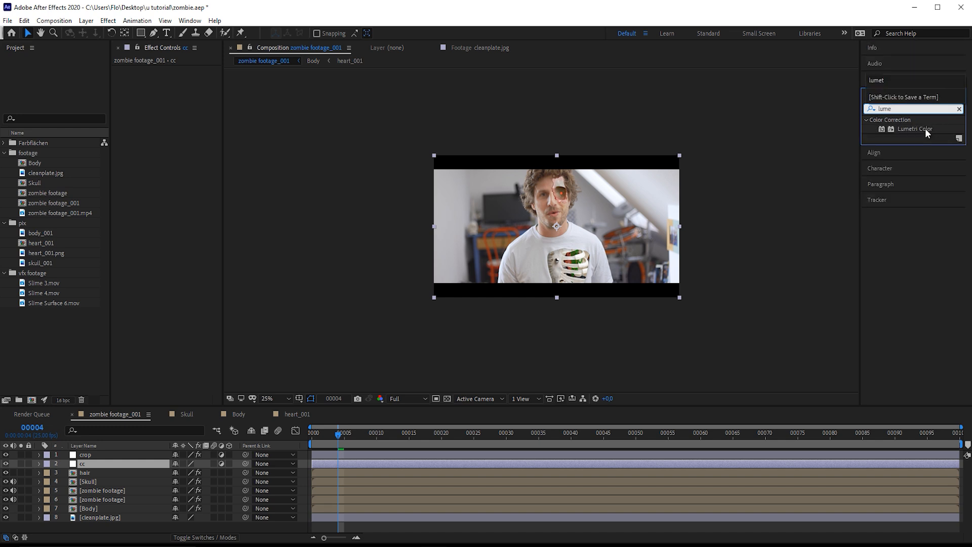
{"action": "left_click_drag", "start_coordinate": [925, 129], "coordinate": [125, 93]}
Step: Set the Creative look of the cc layer's Lumetri Color effect to SL BIG
{"action": "left_click", "coordinate": [125, 88]}
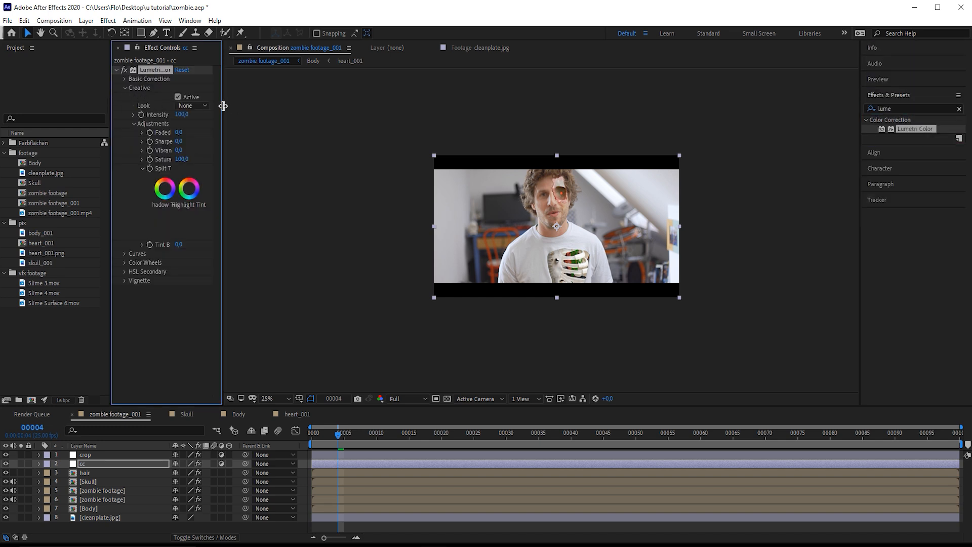
{"action": "left_click_drag", "start_coordinate": [222, 108], "coordinate": [313, 106]}
{"action": "left_click", "coordinate": [296, 106]}
{"action": "left_click", "coordinate": [298, 111]}
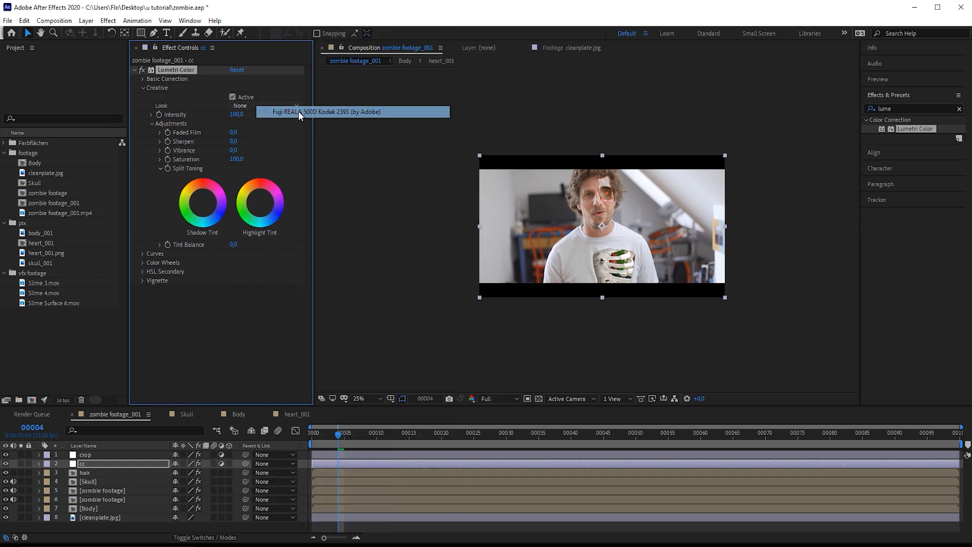
{"action": "left_click", "coordinate": [247, 105]}
{"action": "left_click", "coordinate": [287, 193]}
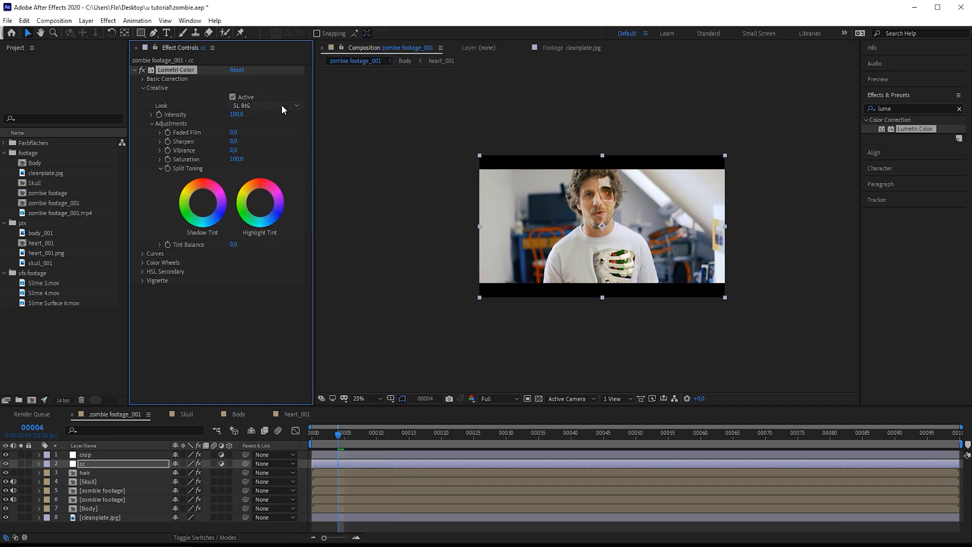
Step: Add a second Lumetri Color effect to the cc layer with temperature -25, exposure -0.9 and no creative look
{"action": "left_click", "coordinate": [135, 69]}
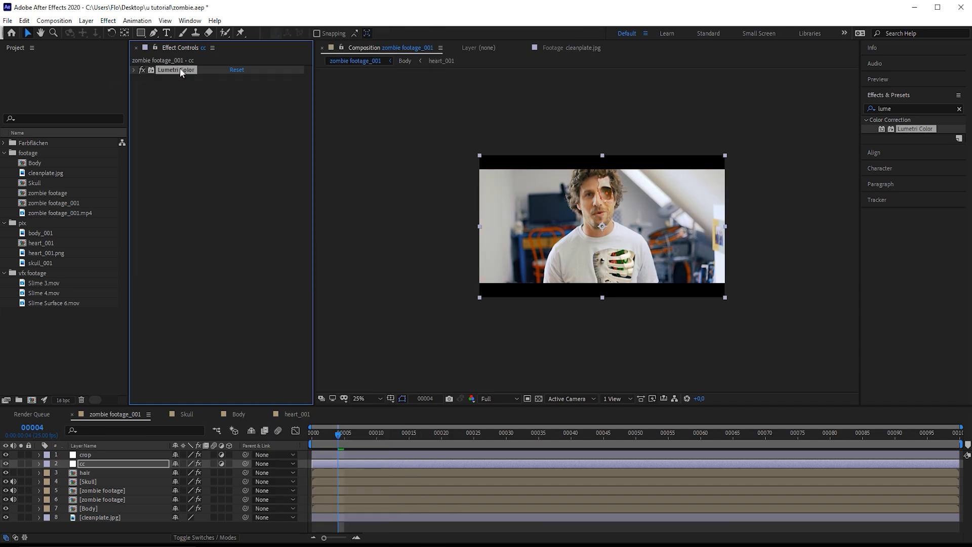
{"action": "key", "text": "ctrl+d"}
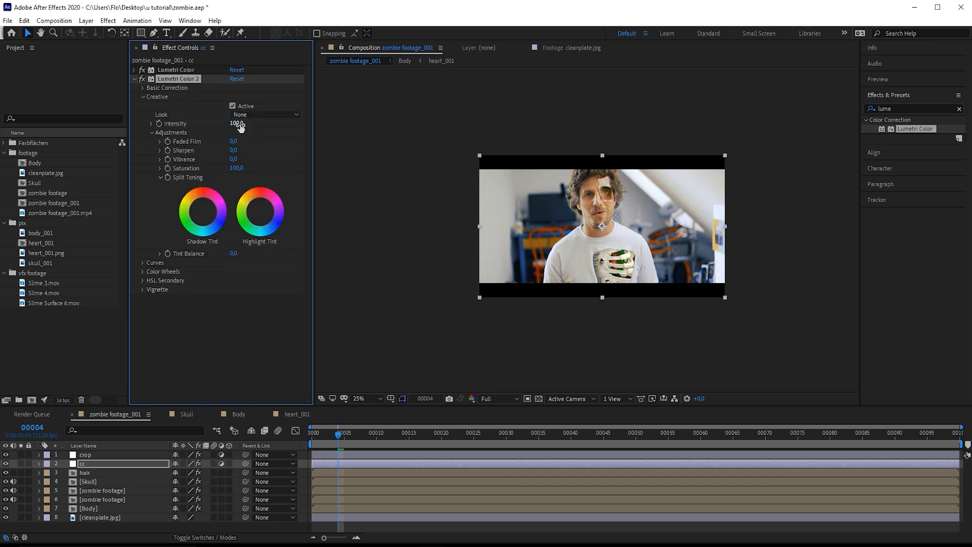
{"action": "left_click", "coordinate": [143, 88]}
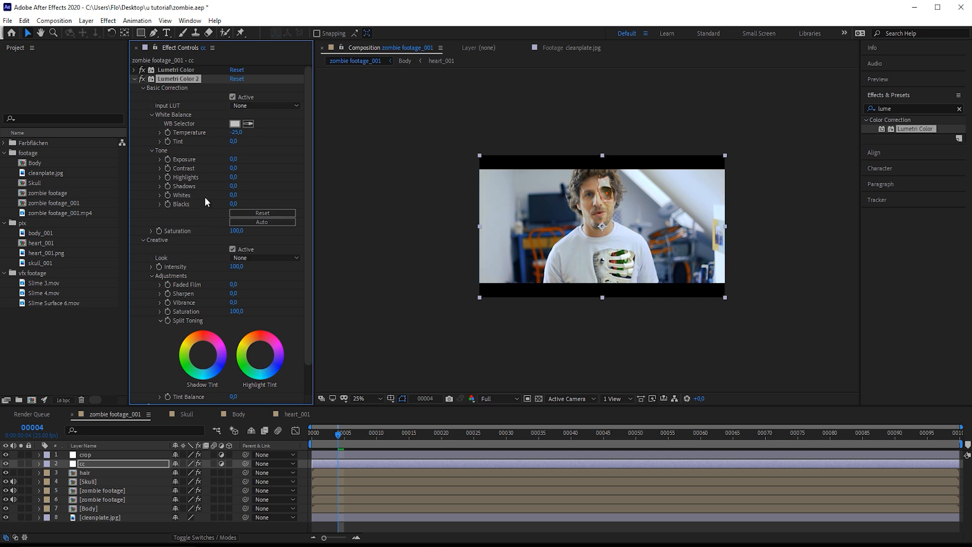
{"action": "left_click_drag", "start_coordinate": [235, 159], "coordinate": [230, 160]}
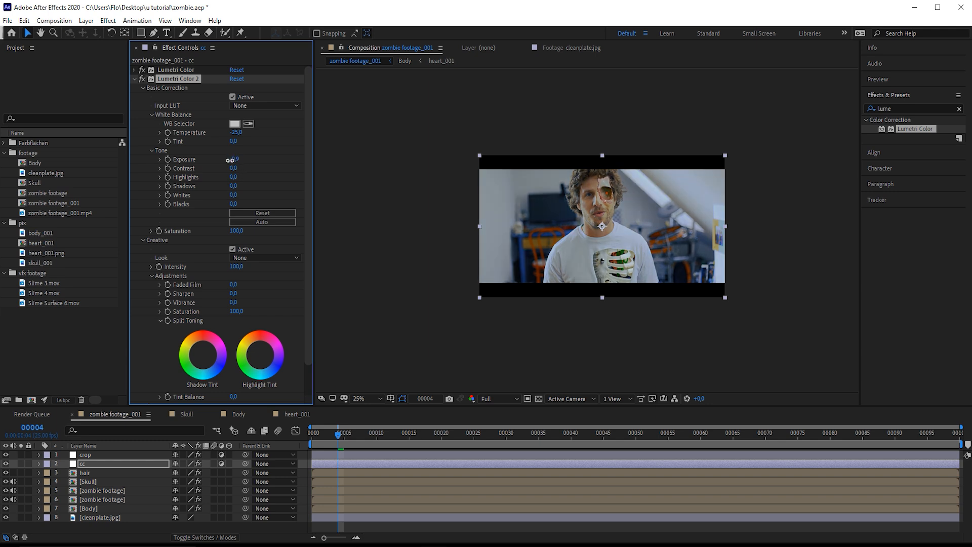
Step: Darken the frame edges with a vignette in the second Lumetri Color effect and play back the graded composition
{"action": "scroll", "coordinate": [226, 270], "scroll_direction": "down", "scroll_amount": 1}
{"action": "left_click", "coordinate": [143, 399]}
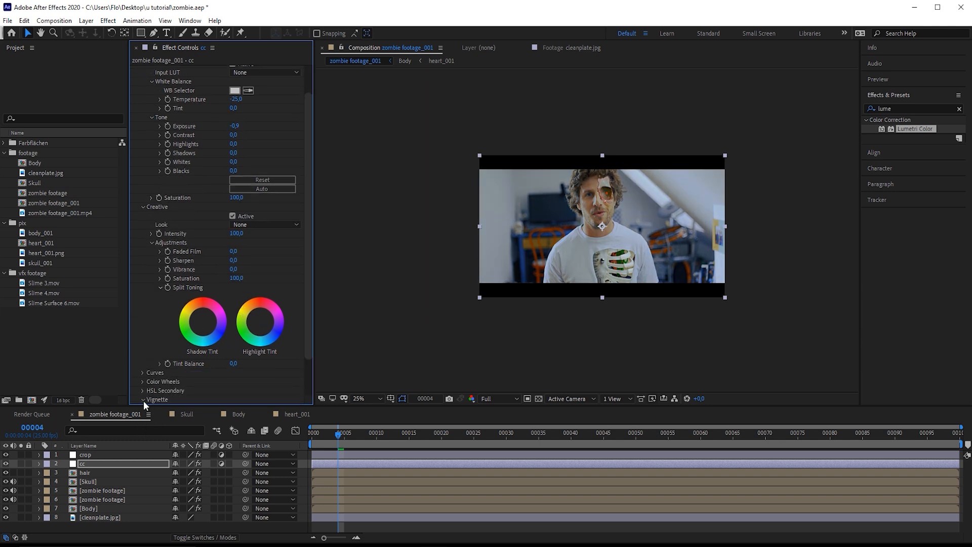
{"action": "scroll", "coordinate": [208, 361], "scroll_direction": "down", "scroll_amount": 1}
{"action": "left_click_drag", "start_coordinate": [233, 372], "coordinate": [236, 372]}
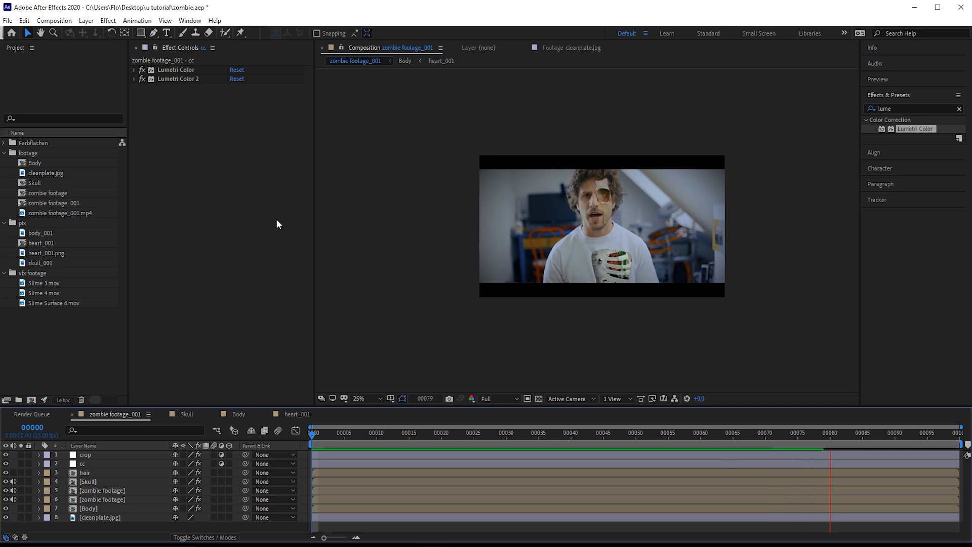
{"action": "scroll", "coordinate": [727, 320], "scroll_direction": "up", "scroll_amount": 2}
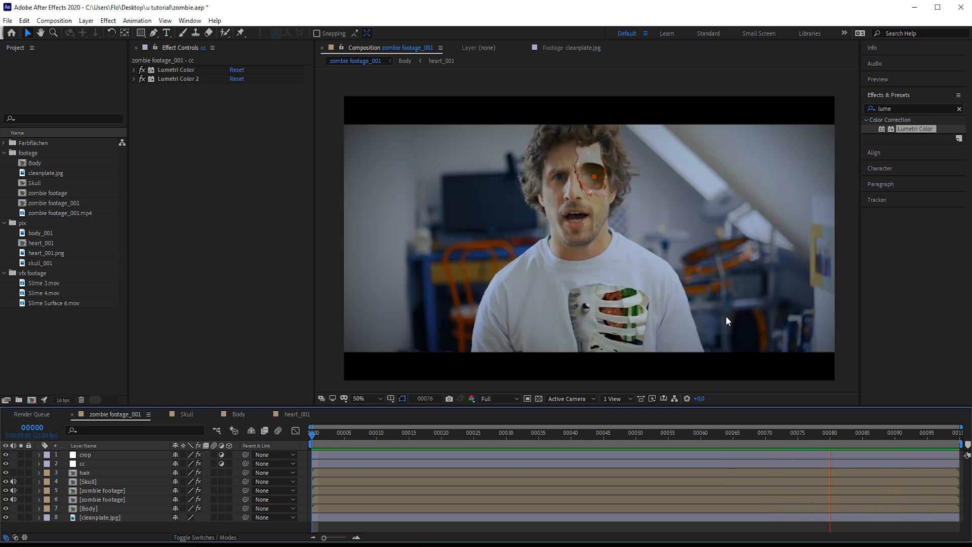